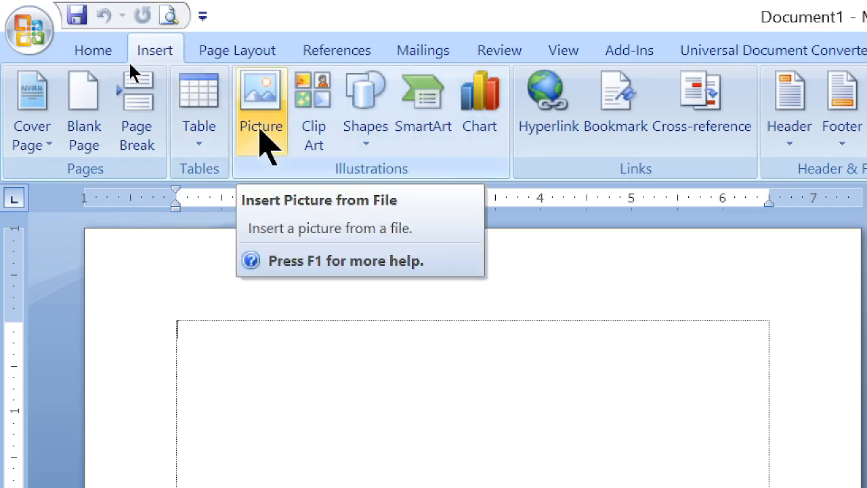
# Fill the first line and part of the second with filler text starting "lkdssjalk daskld" and copy all of it.
pyautogui.click(259, 128)
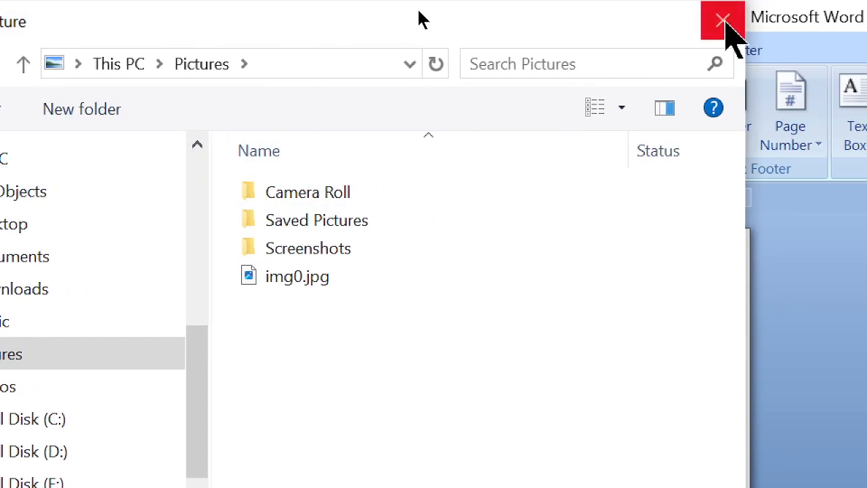
pyautogui.click(723, 20)
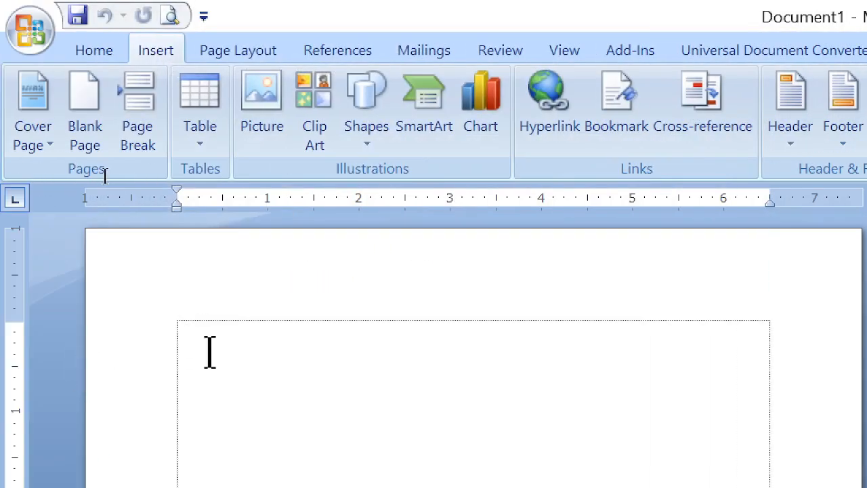
pyautogui.write('lkdssjalk da')
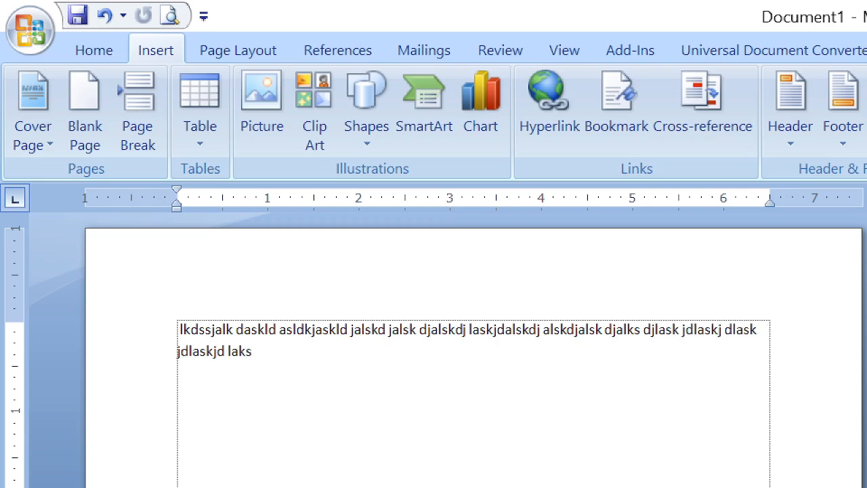
pyautogui.hotkey('ctrl', 'a')
pyautogui.hotkey('ctrl', 'c')
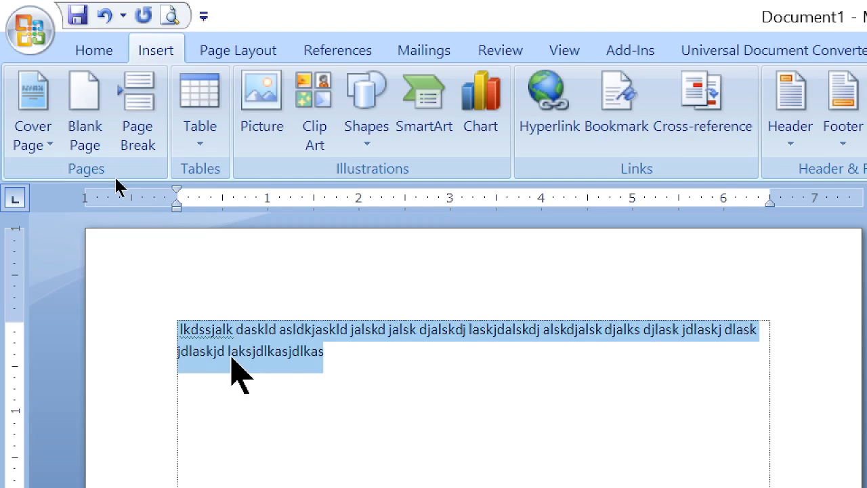
# Paste the copied filler text repeatedly after itself until it covers most of the first page.
pyautogui.press('Right')
pyautogui.hotkey('ctrl', 'v')
pyautogui.hotkey('ctrl', 'v')
pyautogui.hotkey('ctrl', 'v')
pyautogui.hotkey('ctrl', 'v')
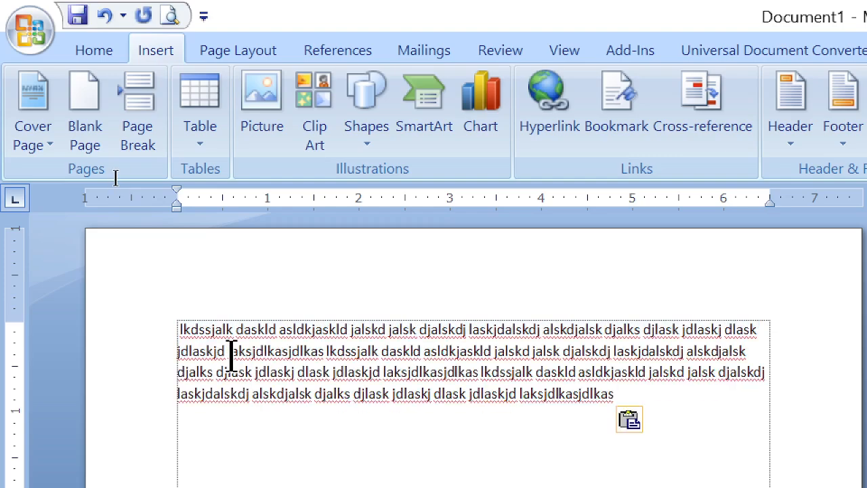
pyautogui.hotkey('ctrl', 'v')
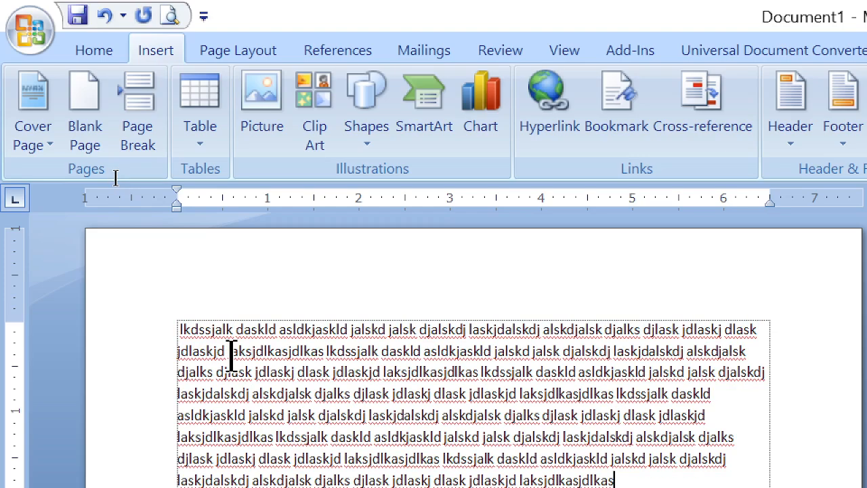
pyautogui.hotkey('ctrl', 'v')
pyautogui.hotkey('ctrl', 'v')
pyautogui.hotkey('ctrl', 'v')
pyautogui.hotkey('ctrl', 'v')
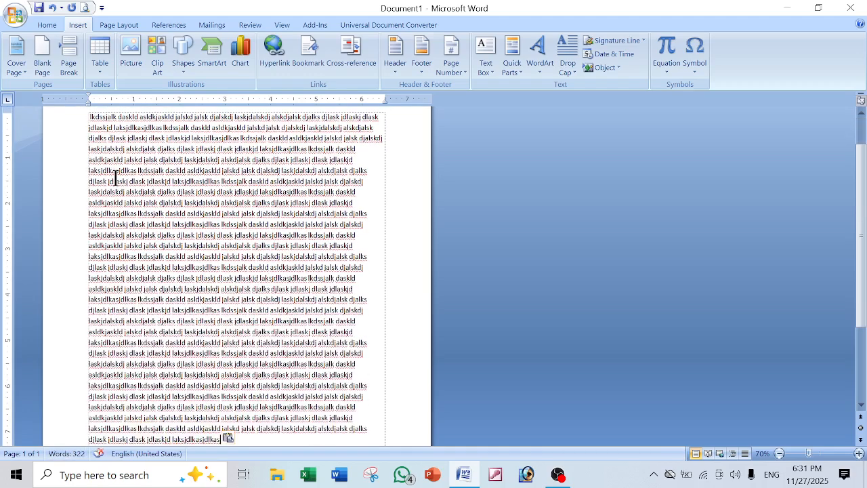
# Enlarge all of the filler text to 14 points and justify its paragraphs.
pyautogui.hotkey('ctrl', 'a')
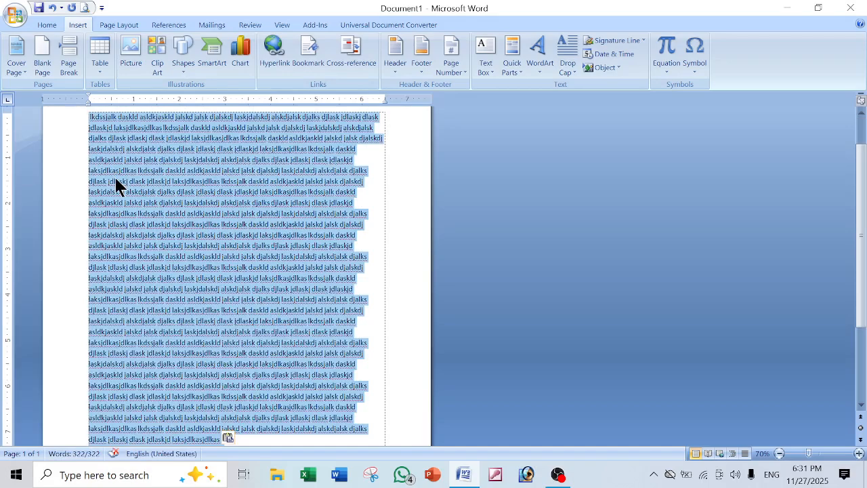
pyautogui.hotkey('ctrl', ']')
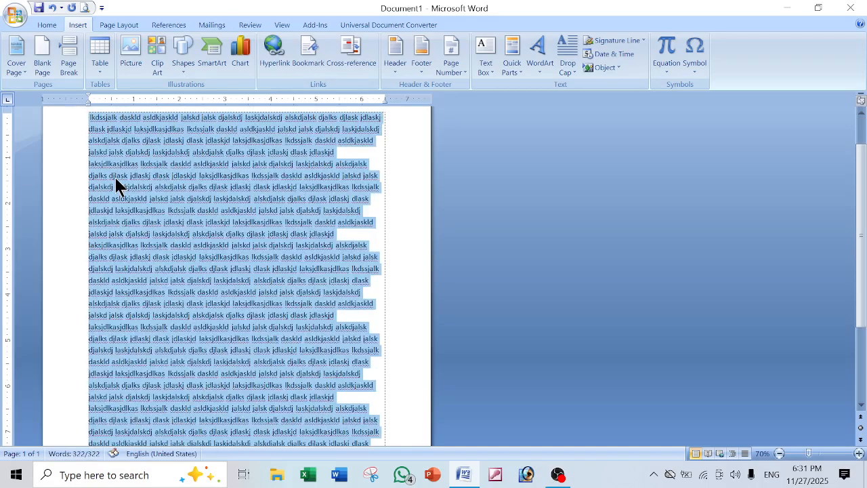
pyautogui.hotkey('ctrl', ']')
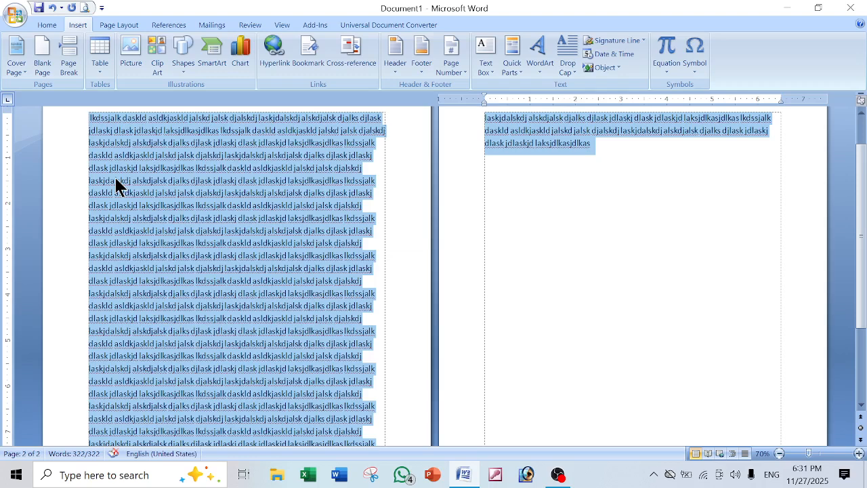
pyautogui.hotkey('ctrl', 'j')
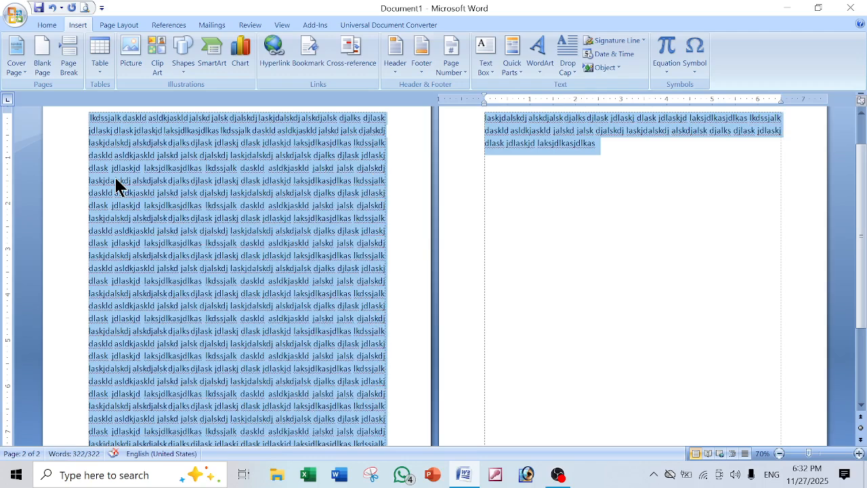
pyautogui.click(302, 211)
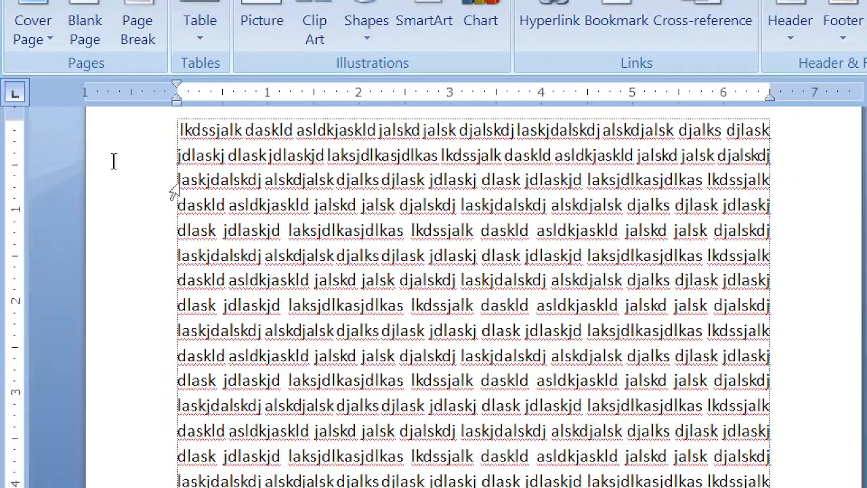
# Check the two-page layout in print preview, magnifying the first page and returning to the full view.
pyautogui.scroll(2, 189, 204)
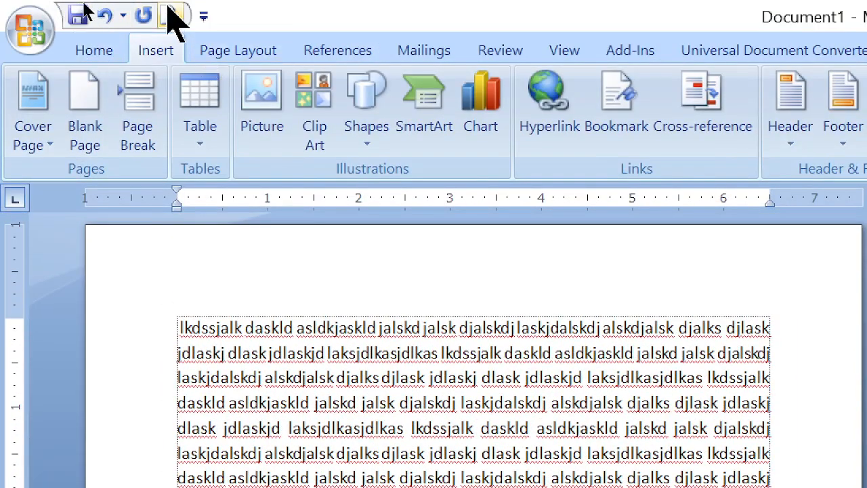
pyautogui.click(172, 17)
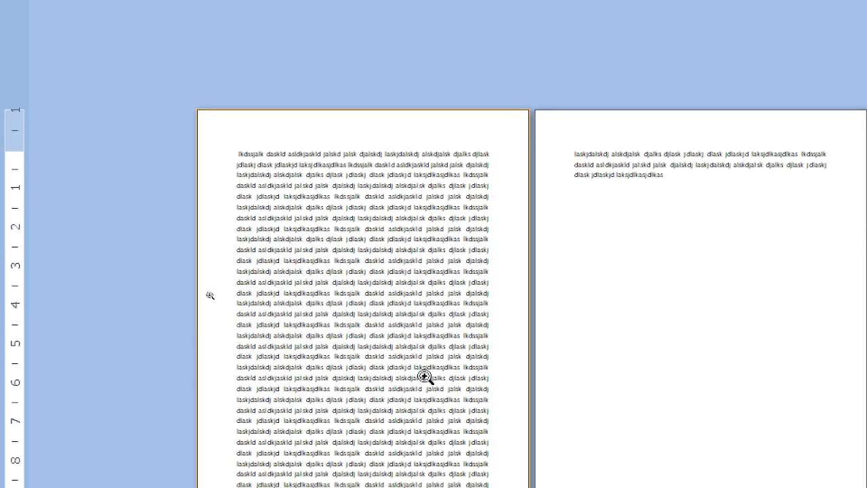
pyautogui.click(401, 313)
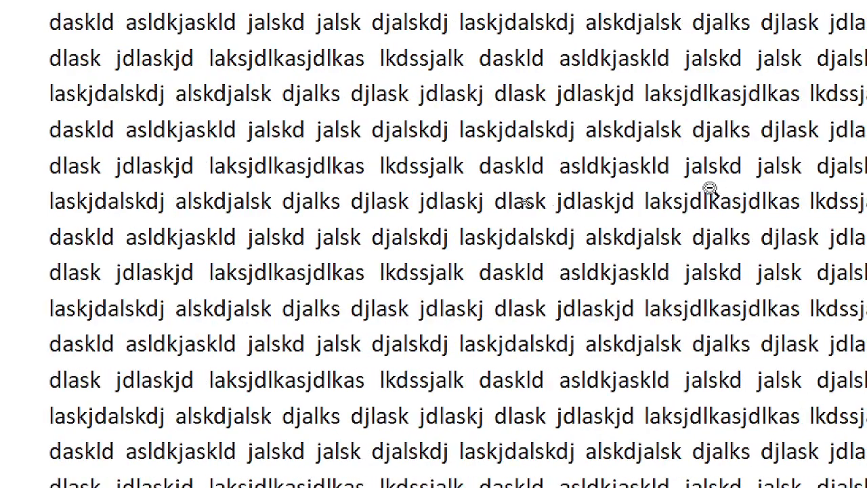
pyautogui.click(710, 190)
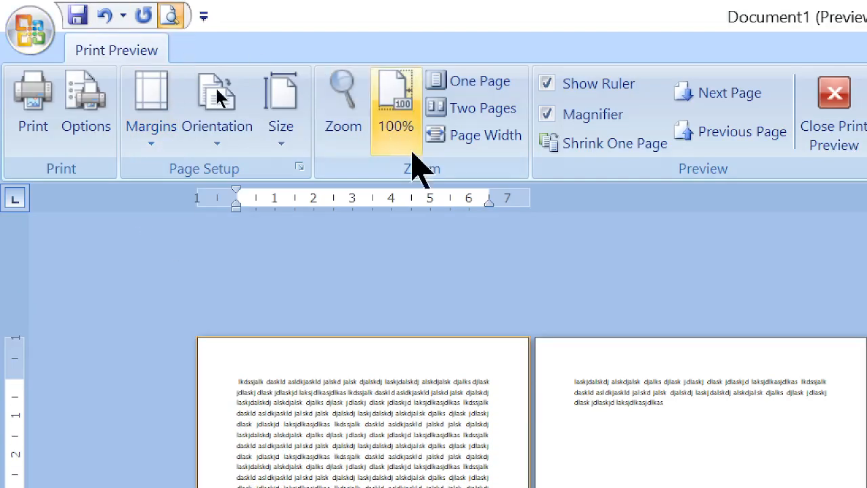
pyautogui.click(834, 135)
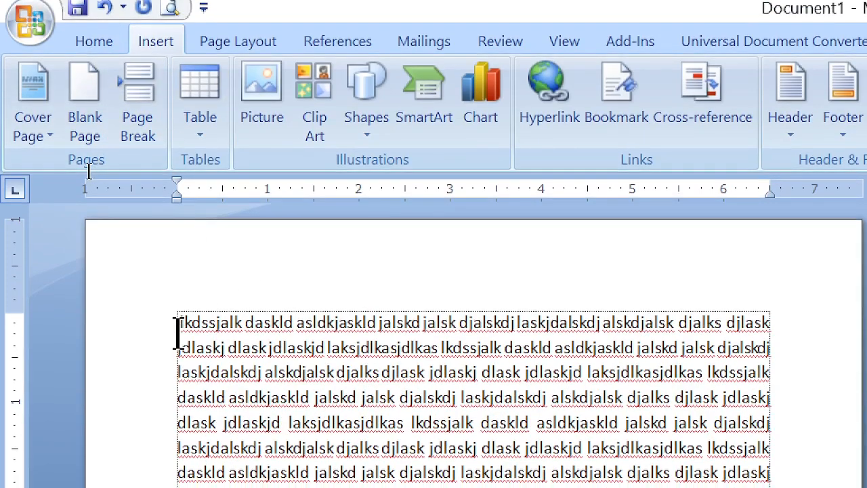
# Delete the space before the first word of the text and check the result in print preview.
pyautogui.press('BackSpace')
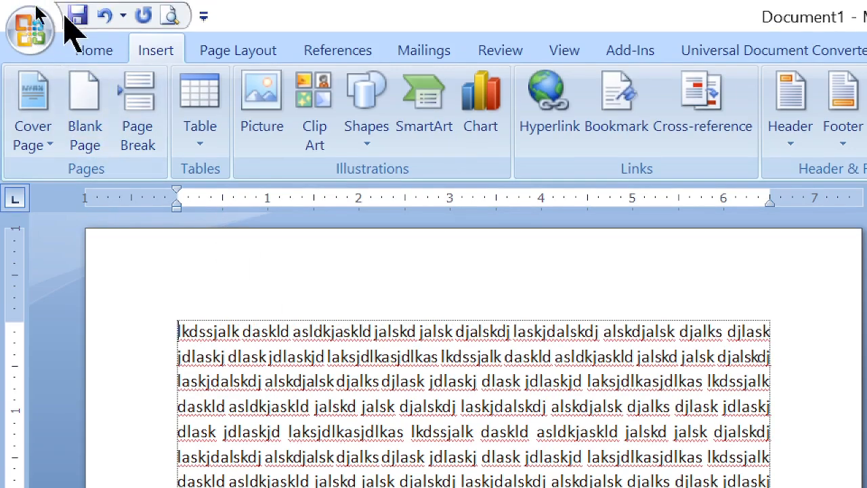
pyautogui.click(170, 15)
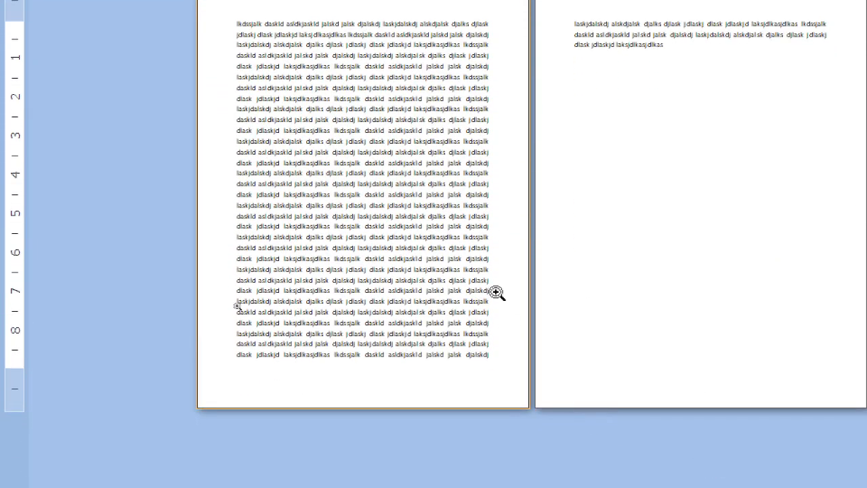
pyautogui.click(410, 69)
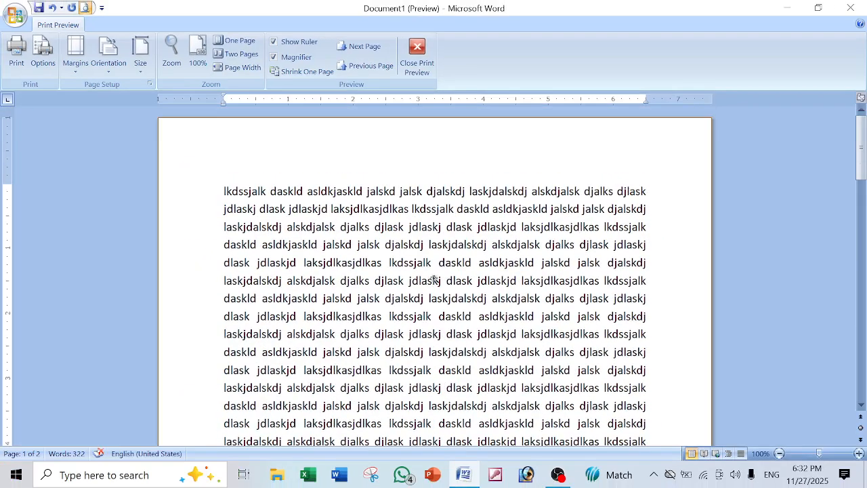
pyautogui.click(415, 76)
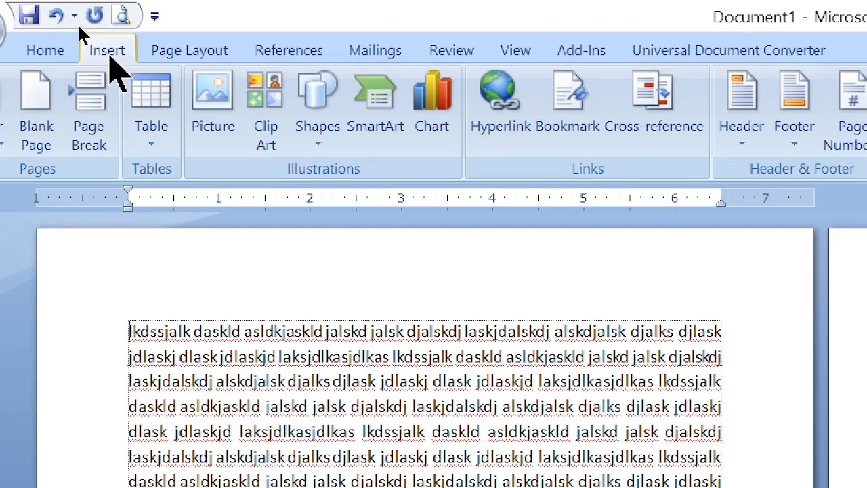
# Start inserting a picture from file and browse to the love pictures within the Lovely folder of ALL WELLPAPER on Local Disk (G:).
pyautogui.click(219, 121)
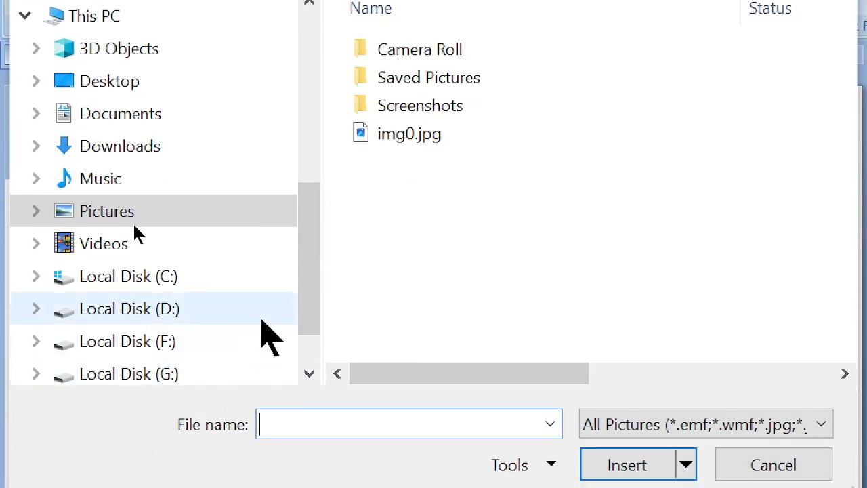
pyautogui.moveTo(305, 336); pyautogui.dragTo(306, 366)
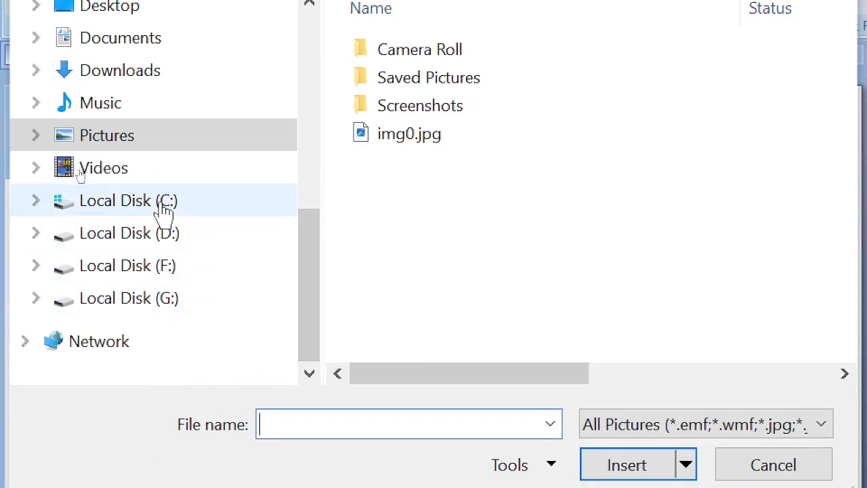
pyautogui.click(125, 276)
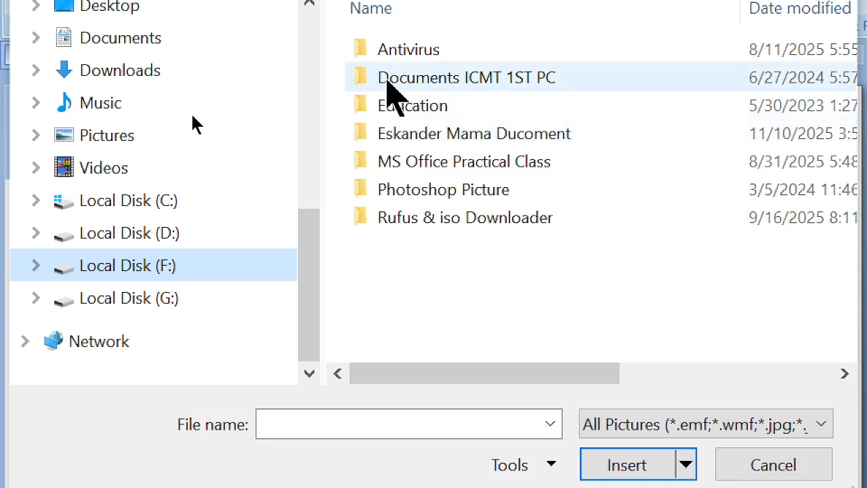
pyautogui.click(159, 232)
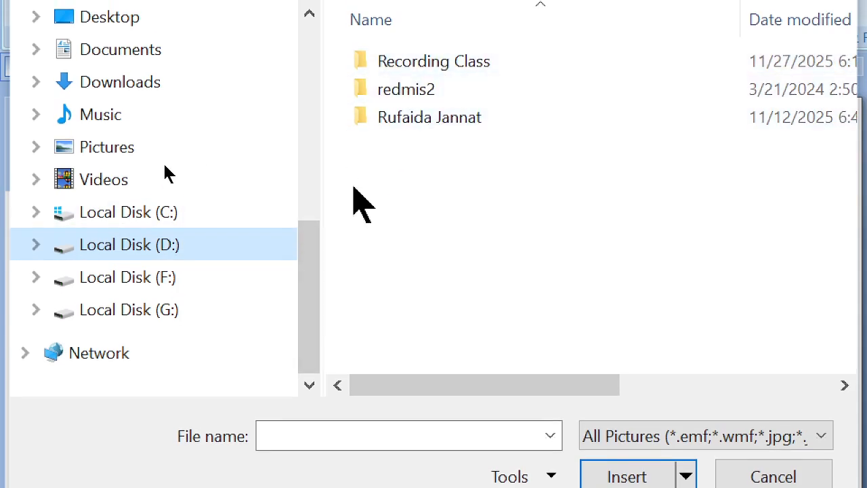
pyautogui.click(165, 314)
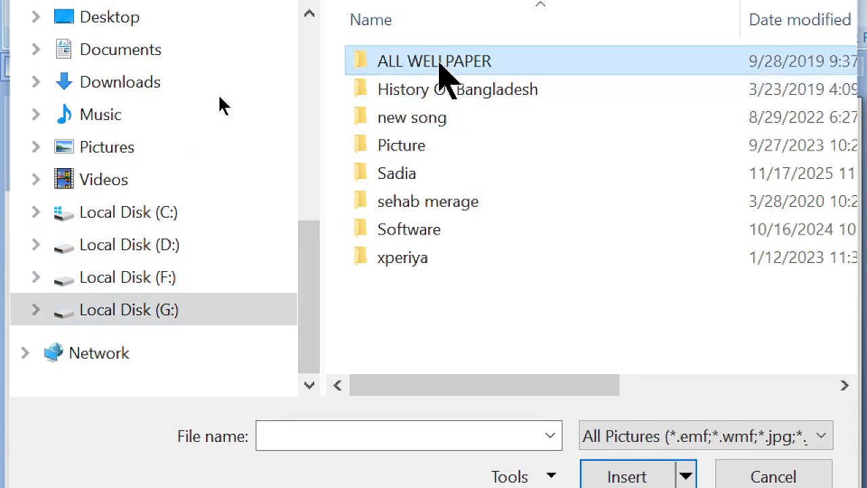
pyautogui.doubleClick(444, 67)
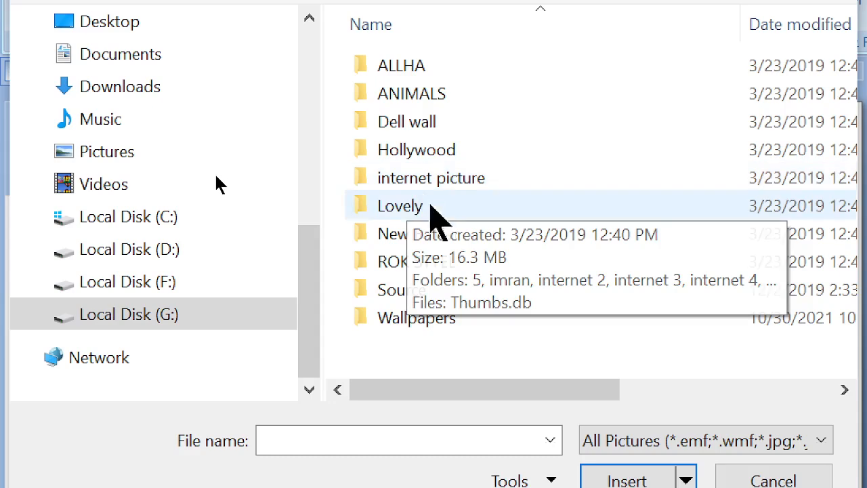
pyautogui.click(409, 208)
pyautogui.doubleClick(409, 203)
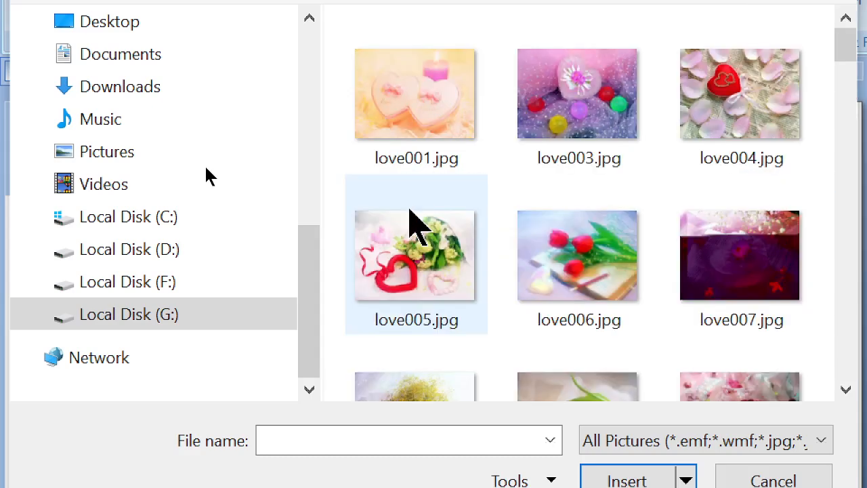
# Insert the flower basket picture love024.jpg at the beginning of the document text.
pyautogui.scroll(-3, 467, 295)
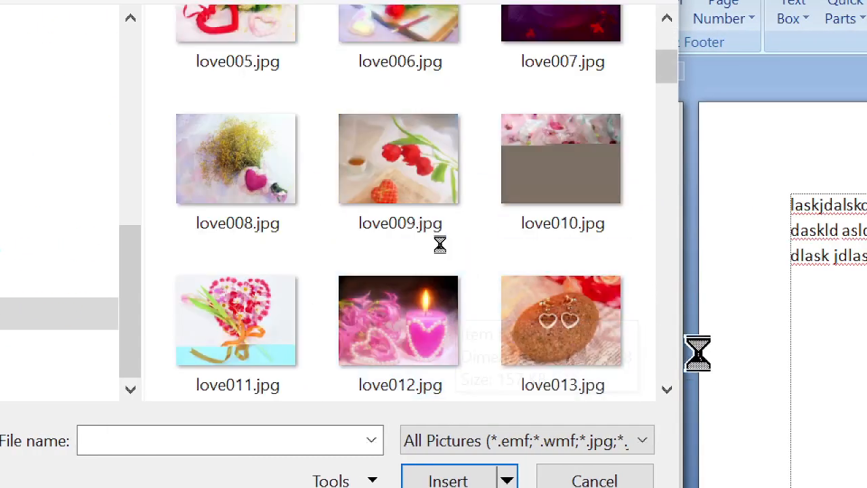
pyautogui.click(667, 390)
pyautogui.click(667, 391)
pyautogui.click(667, 390)
pyautogui.click(667, 390)
pyautogui.click(667, 390)
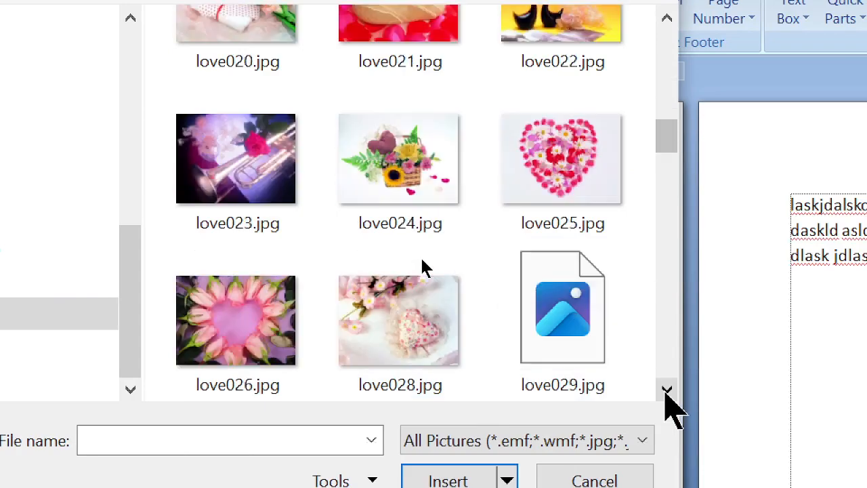
pyautogui.click(469, 235)
pyautogui.click(449, 402)
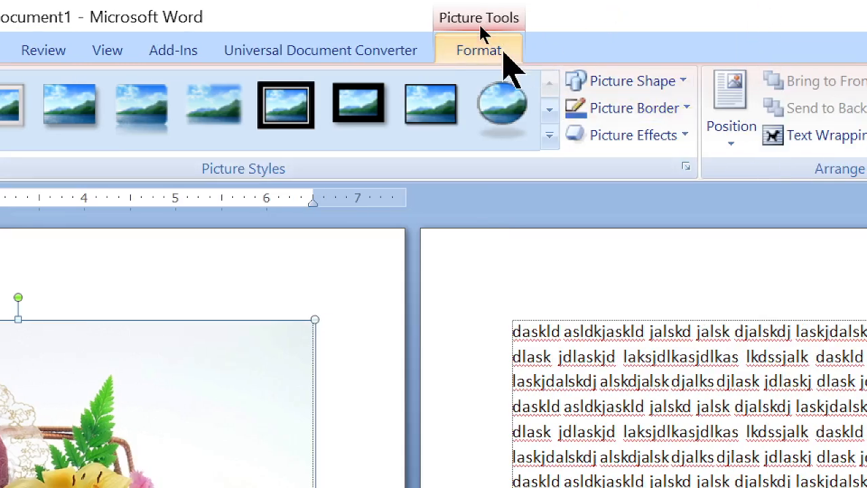
# Set the text wrapping of the flower basket picture to Behind Text.
pyautogui.click(367, 345)
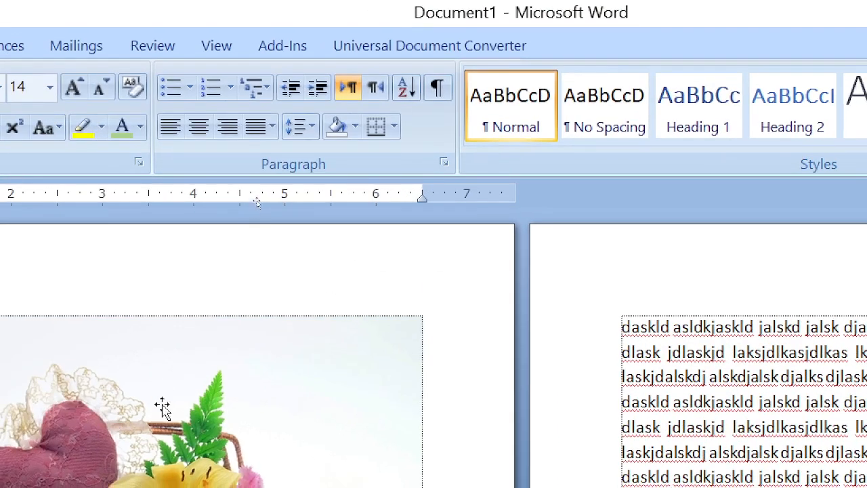
pyautogui.click(166, 381)
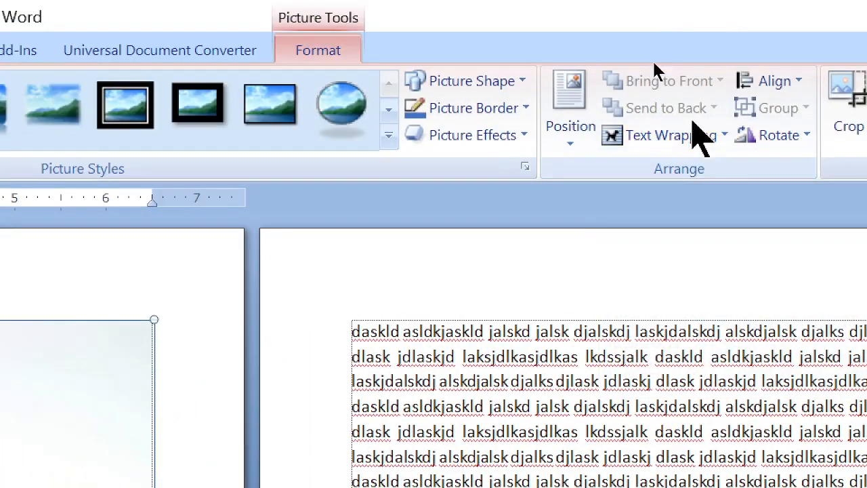
pyautogui.click(689, 134)
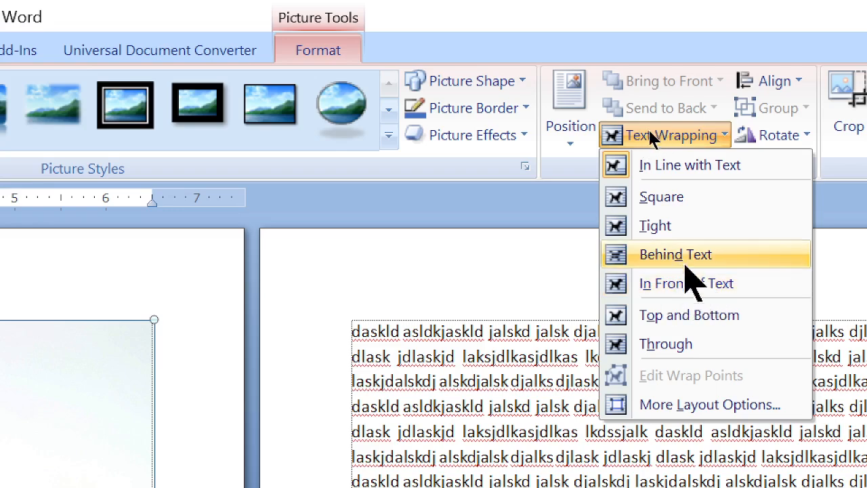
pyautogui.click(659, 258)
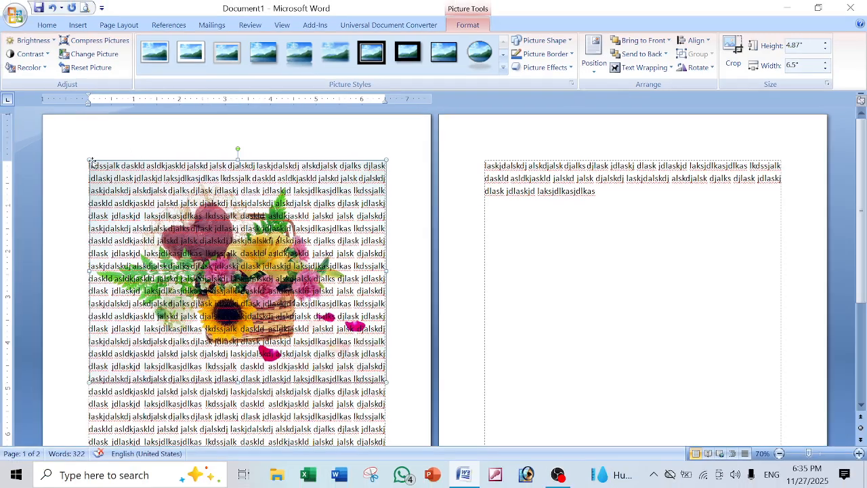
# Enlarge the flower basket picture beyond the text margins on all sides, to about 7.88" high and 7.83" wide.
pyautogui.moveTo(90, 158); pyautogui.dragTo(62, 141)
pyautogui.moveTo(143, 153); pyautogui.dragTo(141, 160)
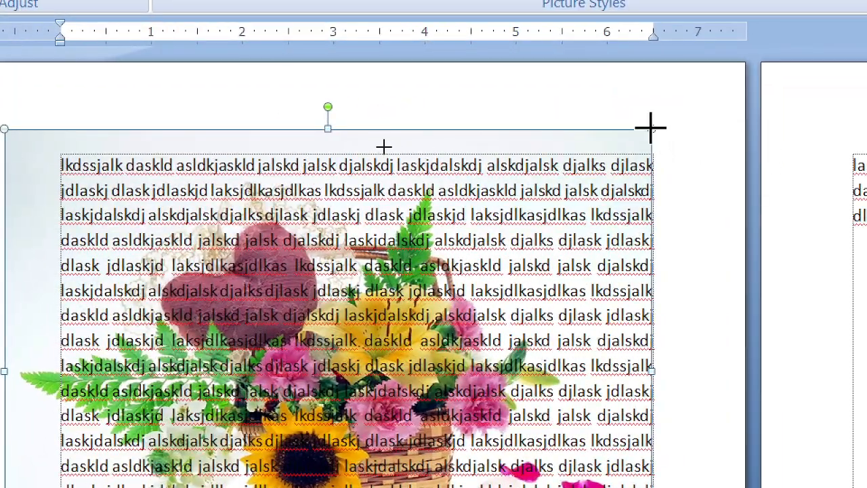
pyautogui.moveTo(651, 127); pyautogui.dragTo(684, 109)
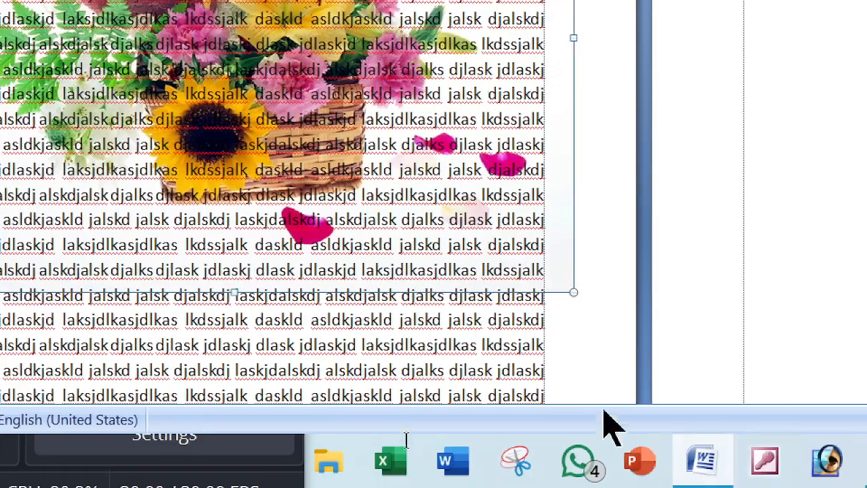
pyautogui.moveTo(573, 296); pyautogui.dragTo(593, 322)
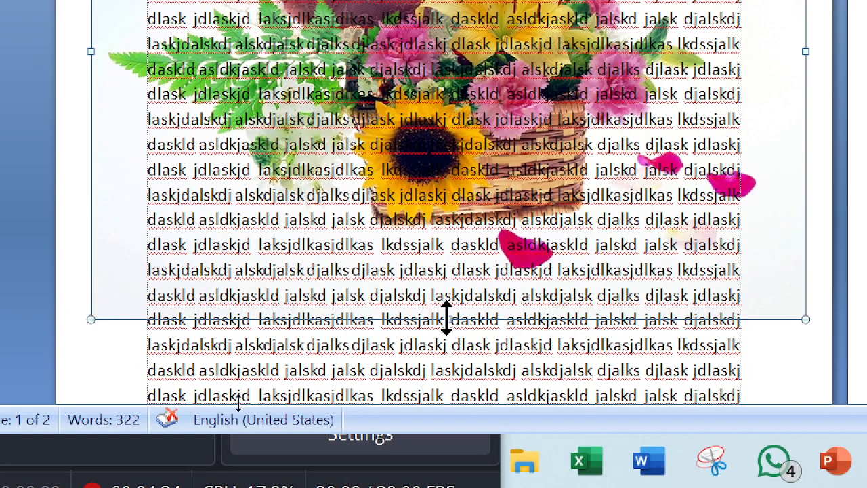
pyautogui.moveTo(450, 318); pyautogui.dragTo(450, 442)
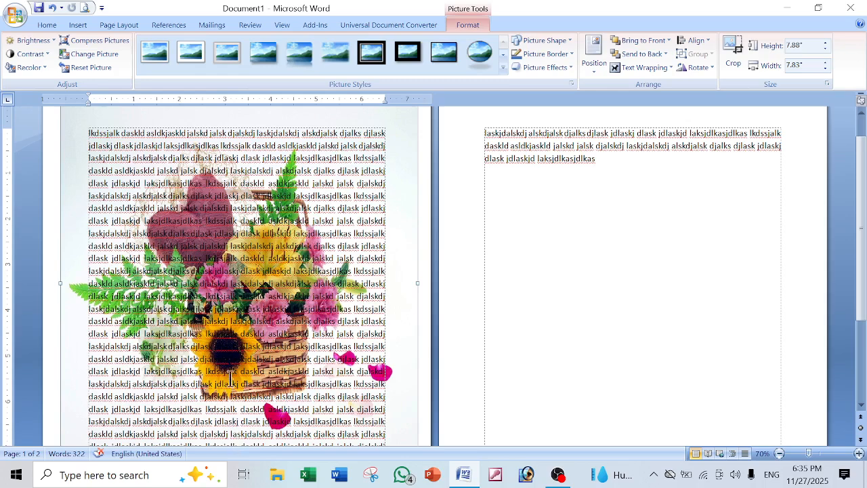
# Stretch the picture down toward the foot of the page, to about 10.6" high, and check it in print preview.
pyautogui.scroll(-2, 422, 251)
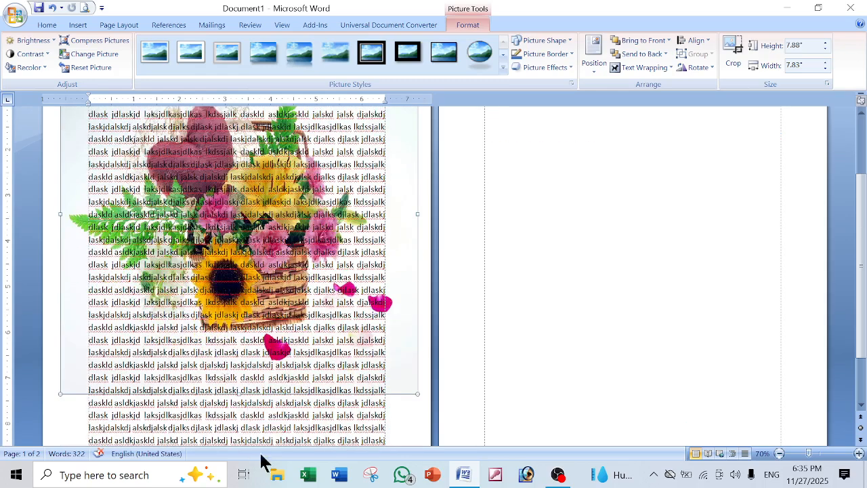
pyautogui.click(780, 453)
pyautogui.click(779, 453)
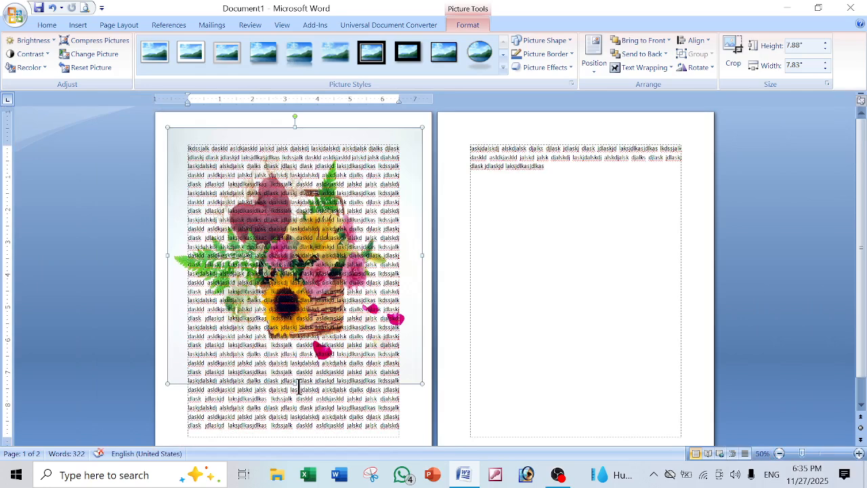
pyautogui.moveTo(295, 384); pyautogui.dragTo(304, 429)
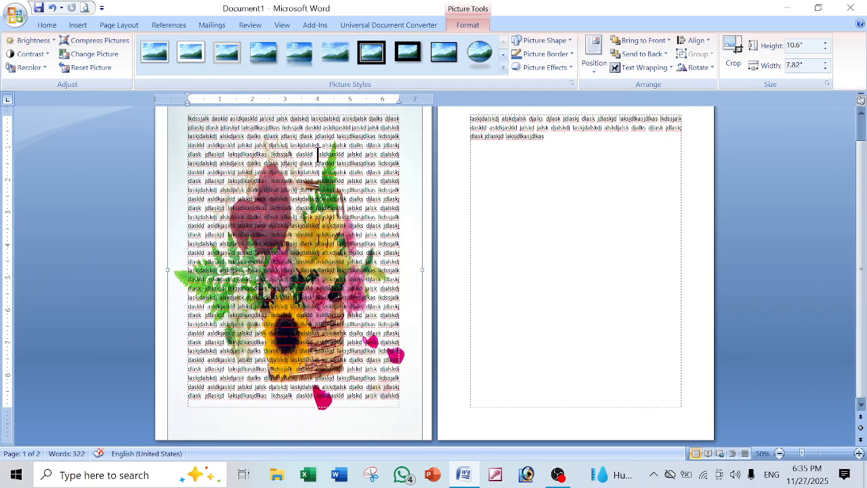
pyautogui.click(86, 8)
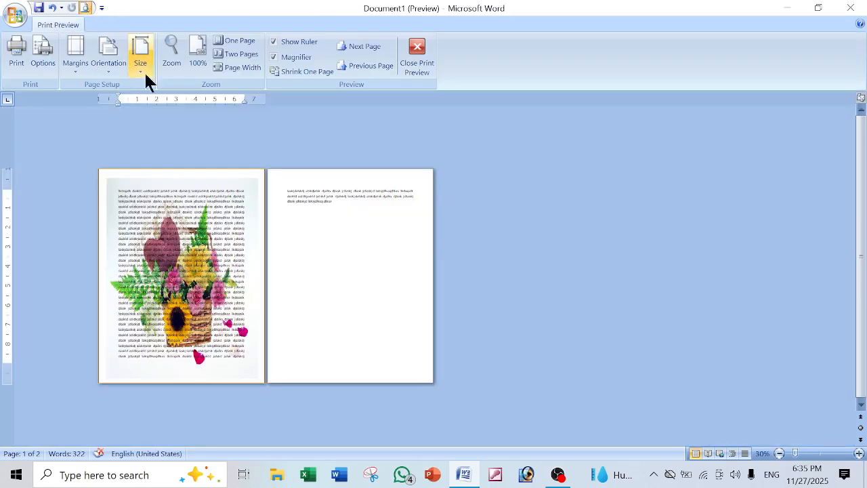
pyautogui.click(237, 204)
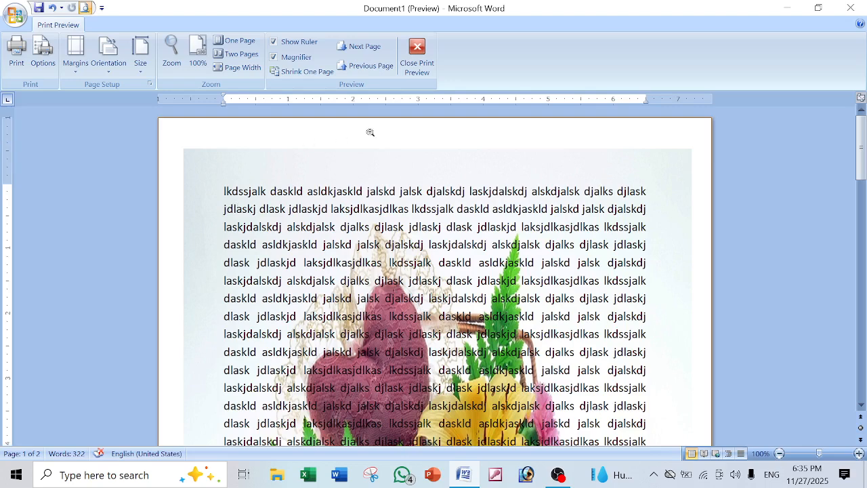
pyautogui.click(415, 57)
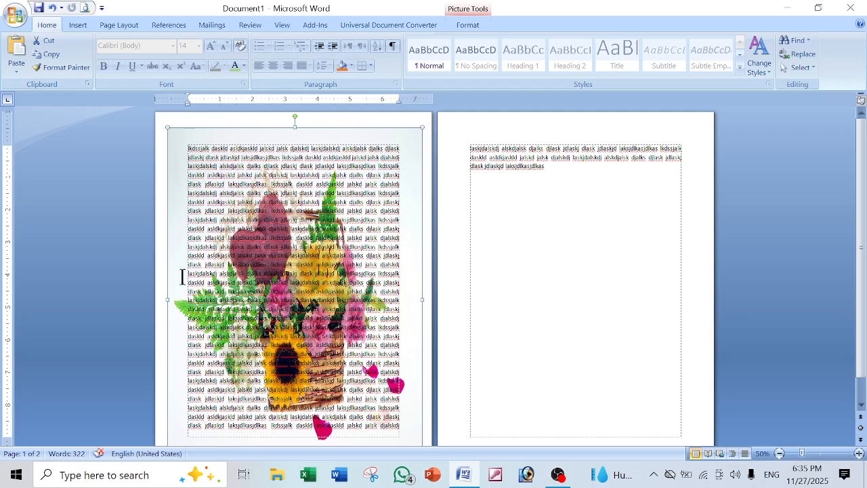
# Widen the picture on both sides nearly to the page edges and recolor it with the Washout color mode.
pyautogui.moveTo(167, 299); pyautogui.dragTo(158, 299)
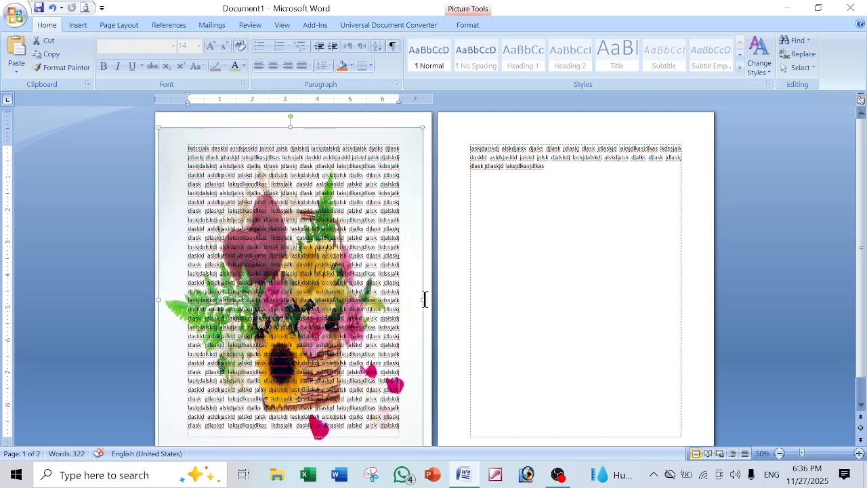
pyautogui.moveTo(421, 299); pyautogui.dragTo(428, 300)
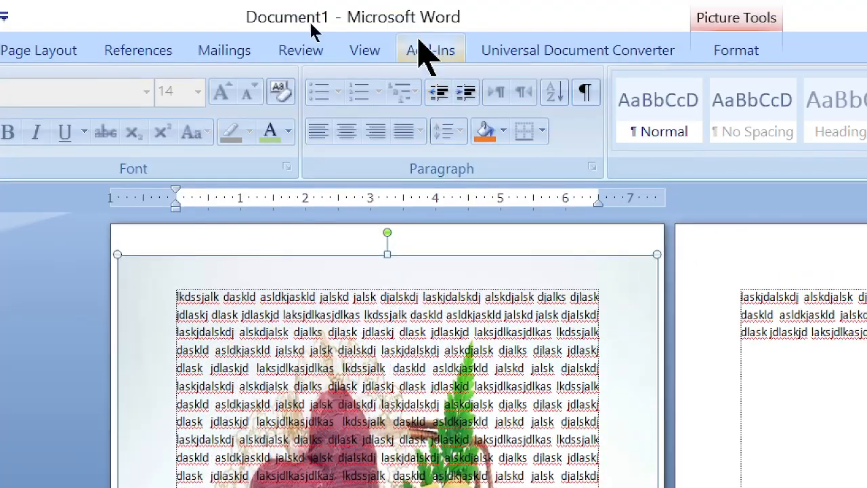
pyautogui.click(736, 55)
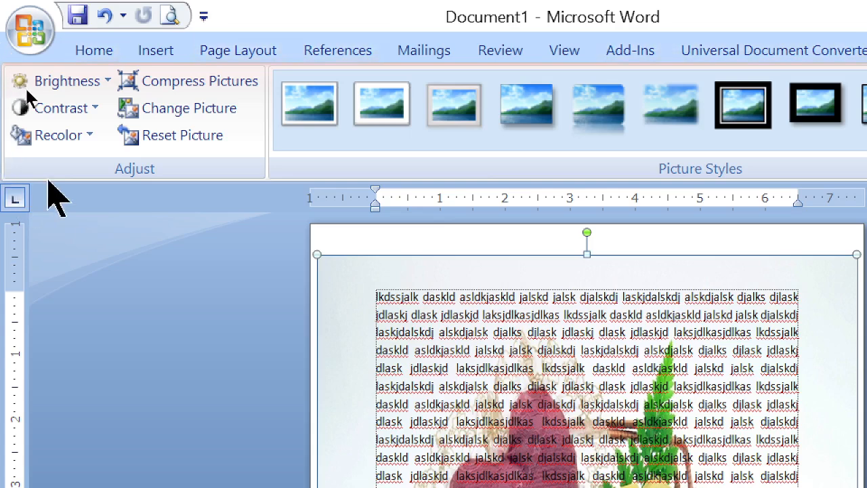
pyautogui.click(61, 136)
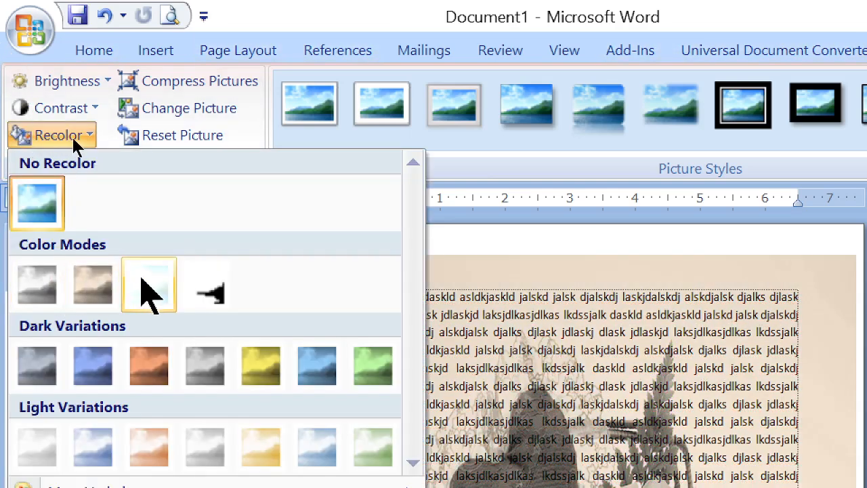
pyautogui.click(149, 285)
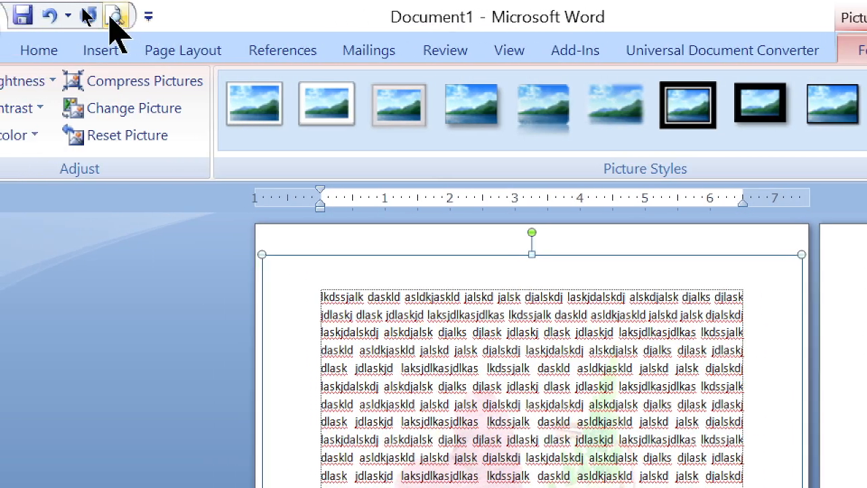
# Examine the whole first page with the recolored picture behind the text in print preview.
pyautogui.click(72, 15)
pyautogui.click(453, 393)
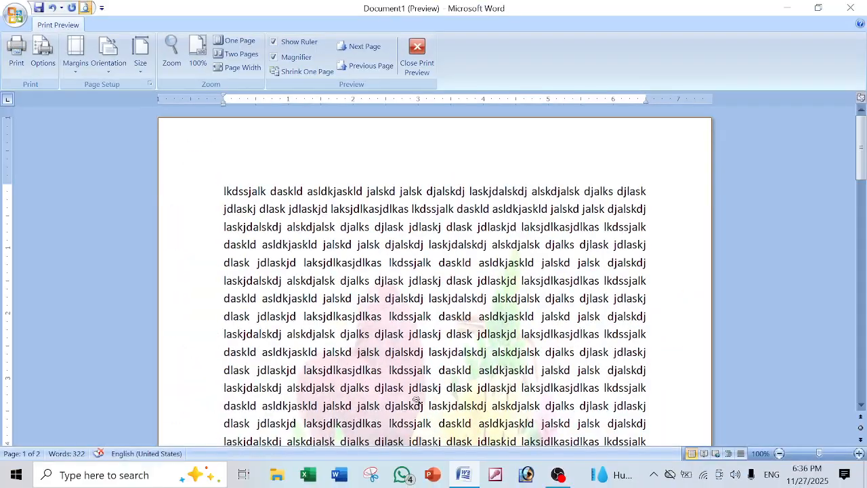
pyautogui.scroll(-5, 544, 429)
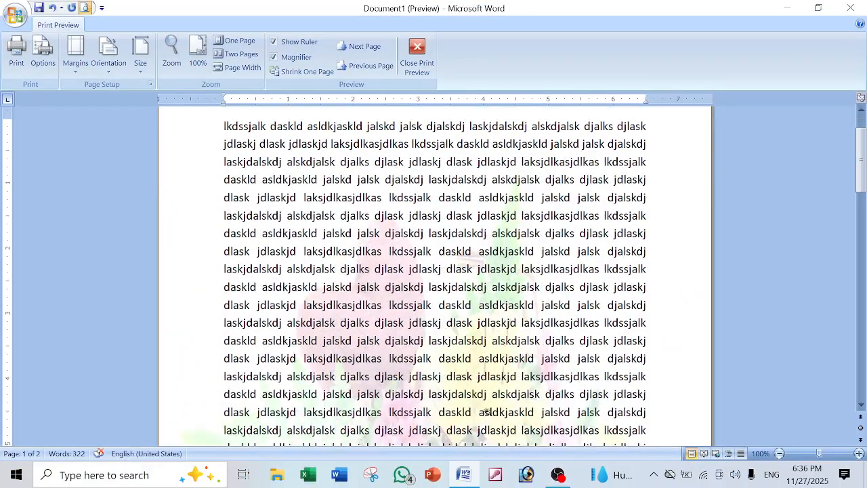
pyautogui.scroll(-5, 735, 364)
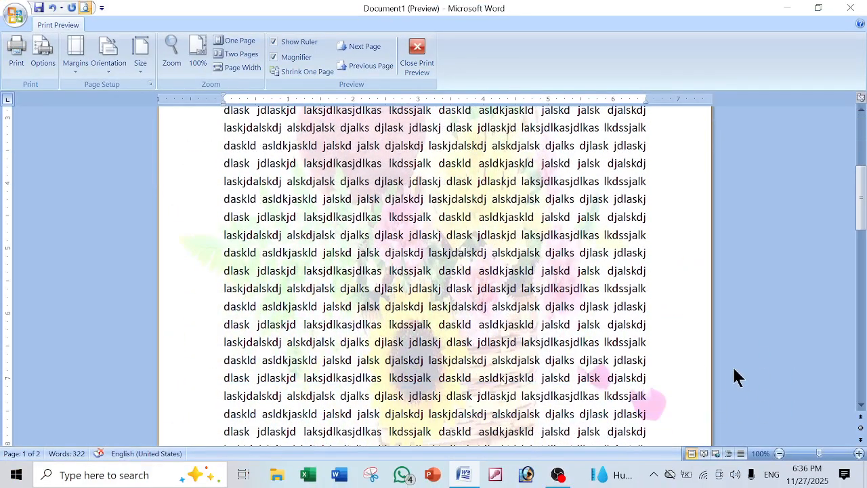
pyautogui.scroll(1, 726, 354)
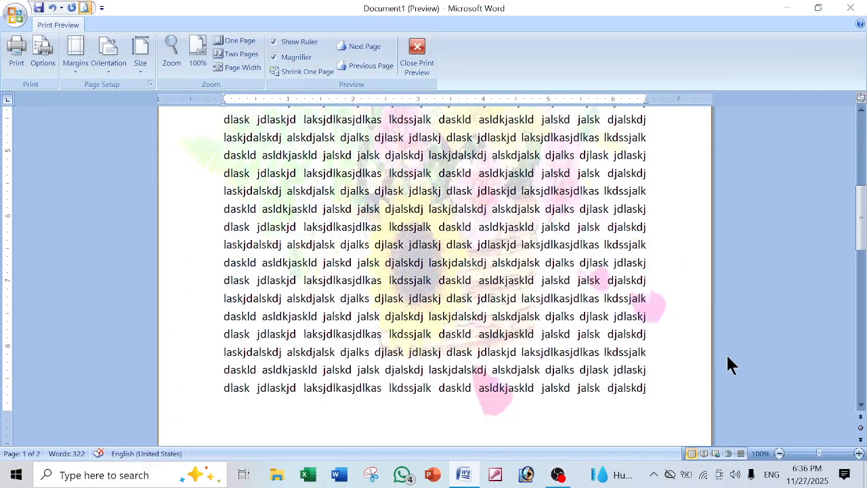
pyautogui.scroll(1, 536, 262)
pyautogui.scroll(-1, 534, 262)
pyautogui.scroll(1, 535, 262)
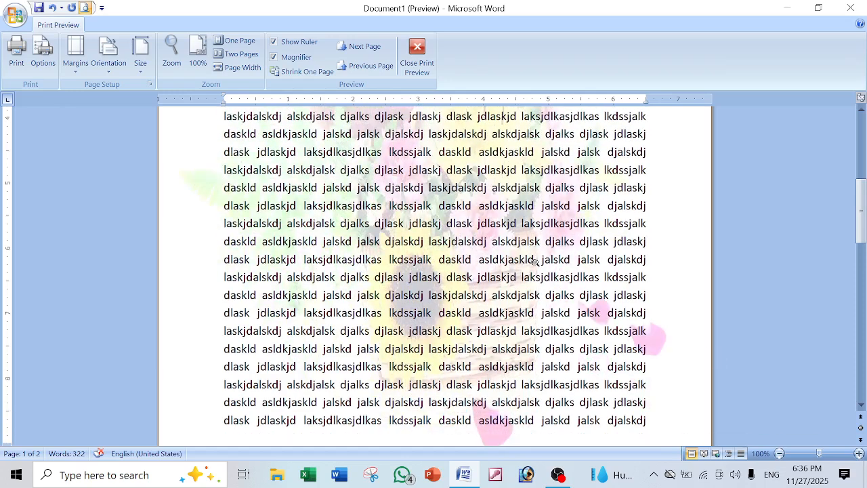
pyautogui.click(413, 61)
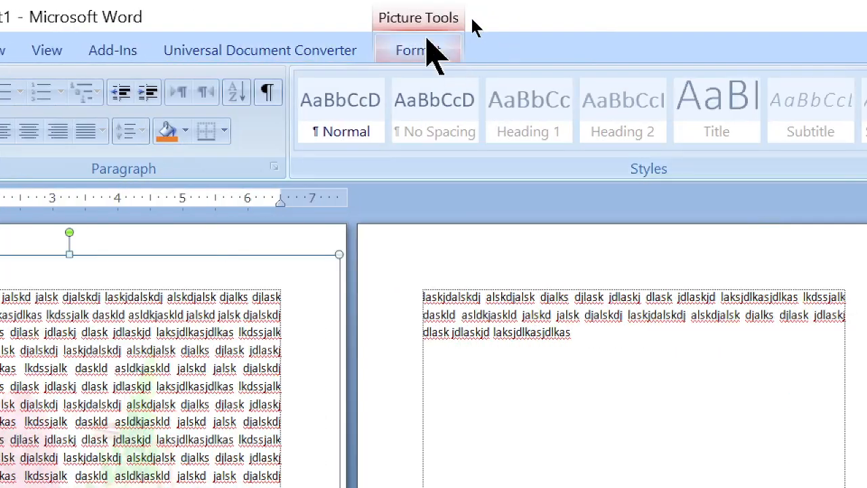
# Restore the picture's original colors with the No Recolor option.
pyautogui.click(427, 48)
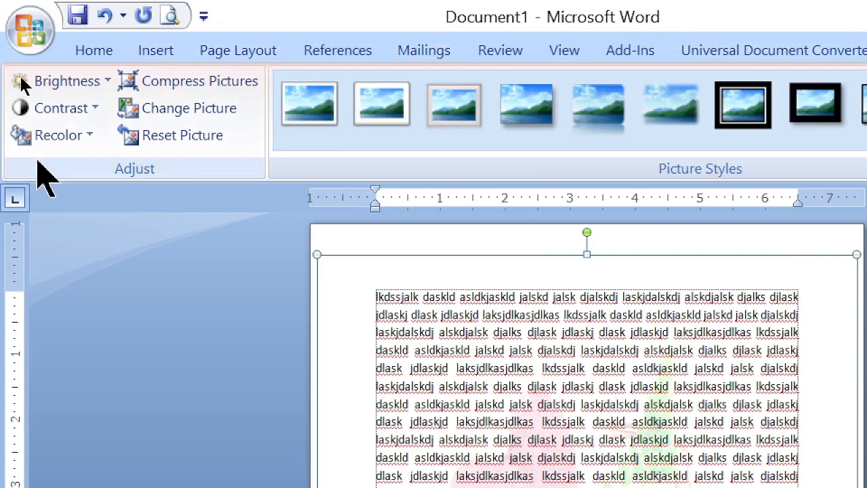
pyautogui.click(59, 135)
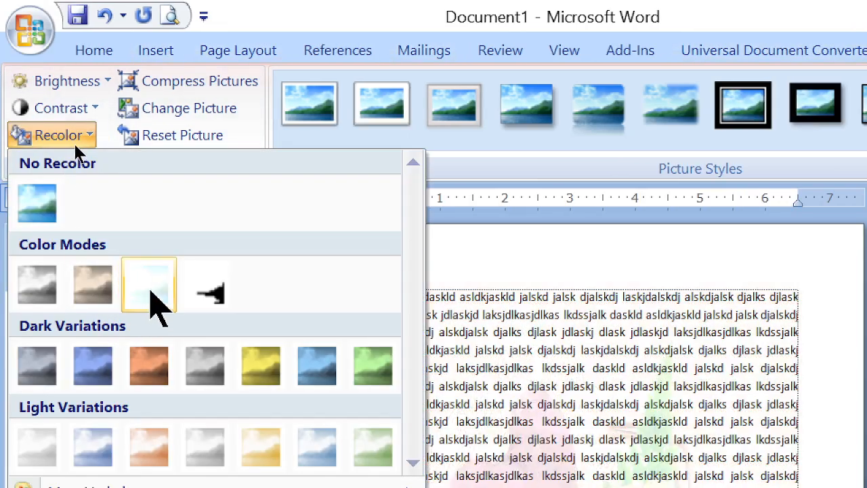
pyautogui.click(49, 210)
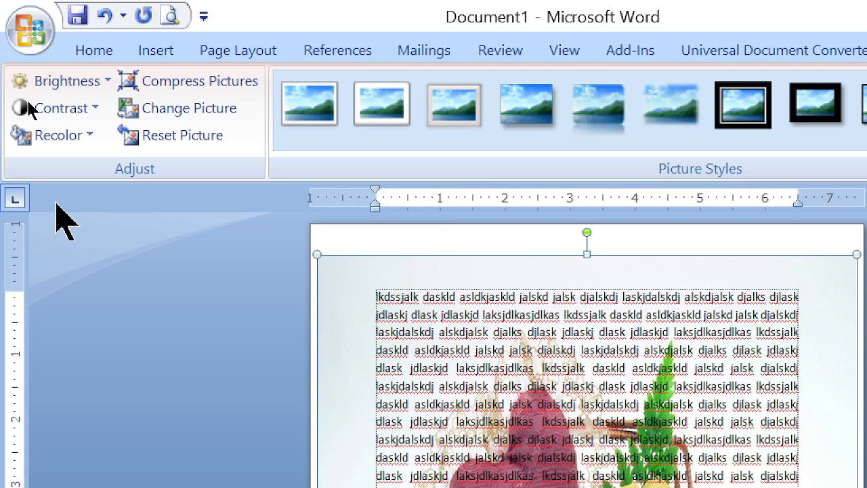
# Delete the flower basket picture and add six blank lines above the text.
pyautogui.press('Delete')
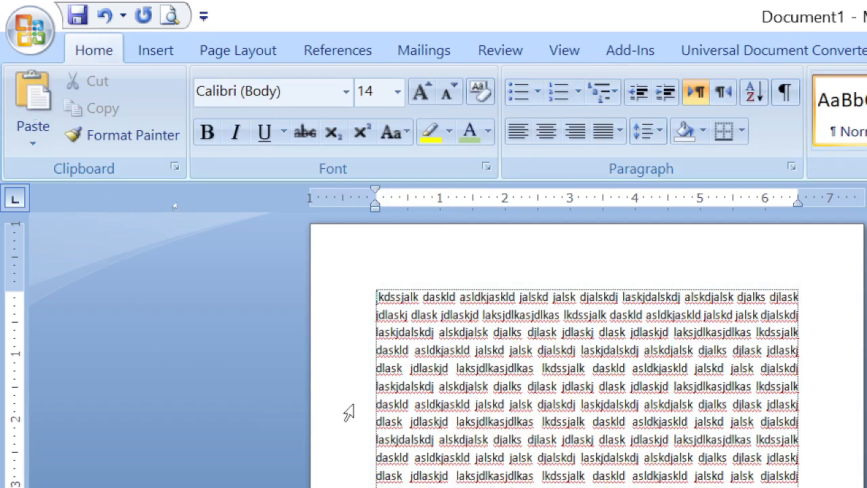
pyautogui.press('Return')
pyautogui.press('Return')
pyautogui.press('Return')
pyautogui.press('Return')
pyautogui.press('Return')
pyautogui.press('Return')
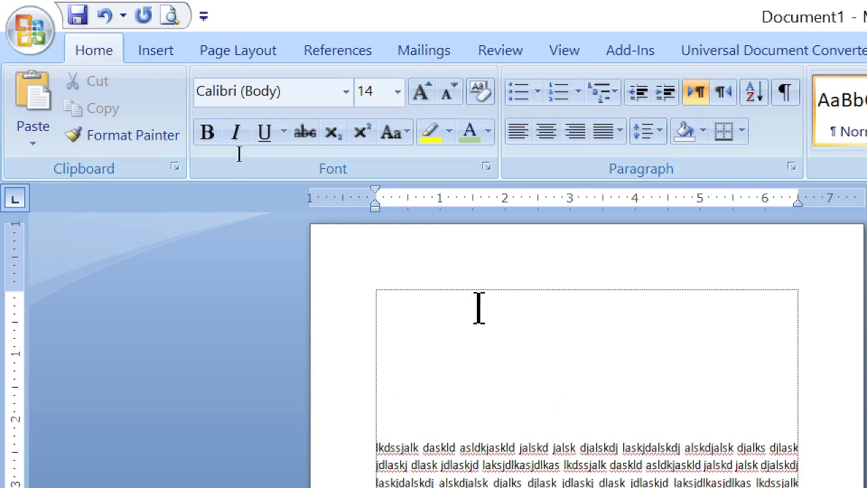
pyautogui.click(144, 48)
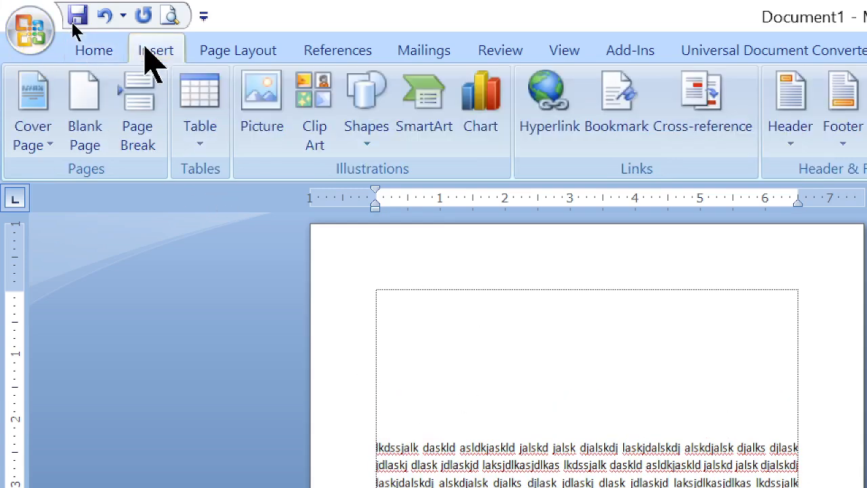
pyautogui.click(264, 127)
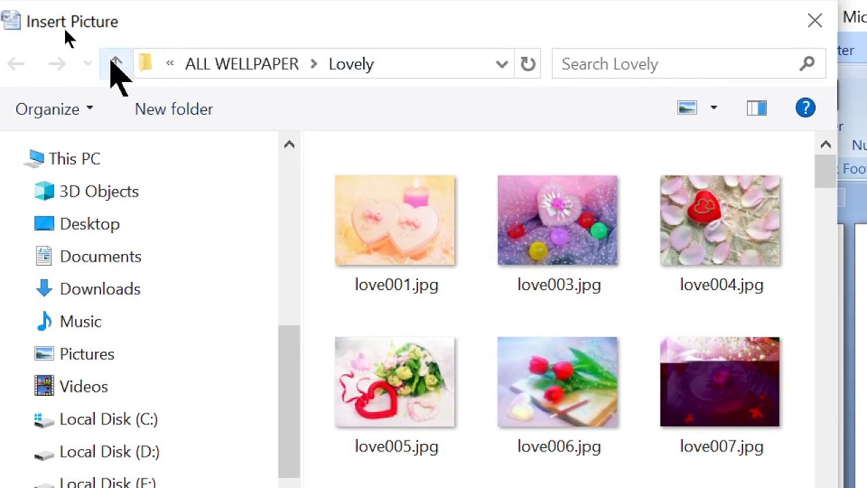
pyautogui.click(90, 58)
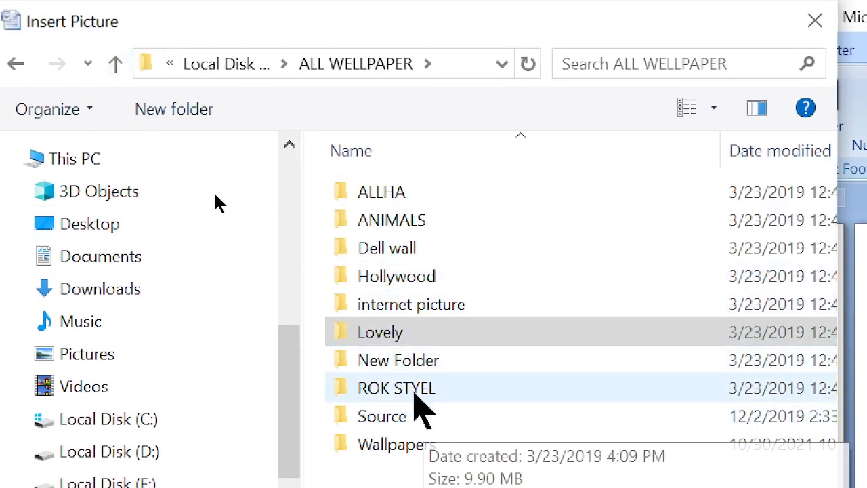
pyautogui.doubleClick(398, 303)
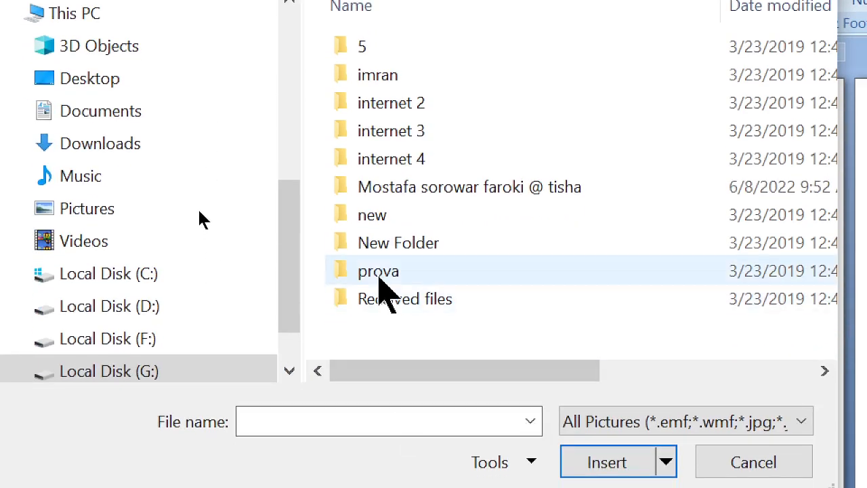
pyautogui.click(378, 358)
pyautogui.click(378, 379)
pyautogui.click(380, 272)
pyautogui.click(613, 457)
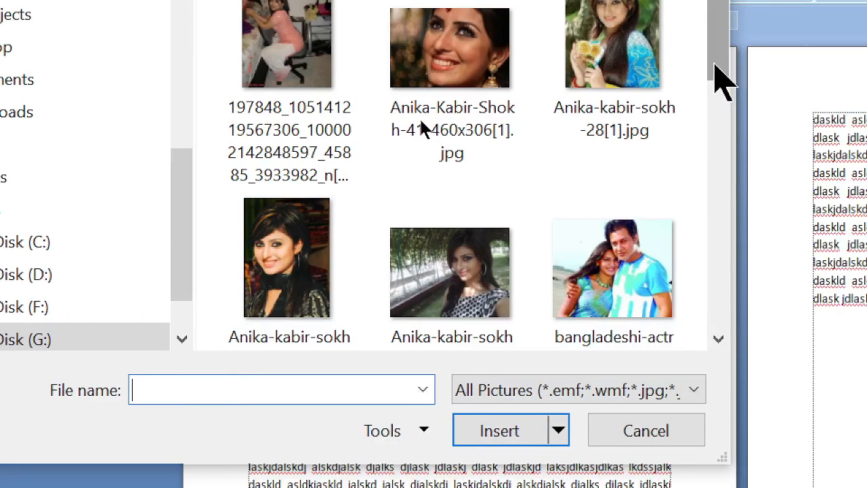
pyautogui.moveTo(820, 64); pyautogui.dragTo(833, 159)
pyautogui.moveTo(726, 160); pyautogui.dragTo(732, 58)
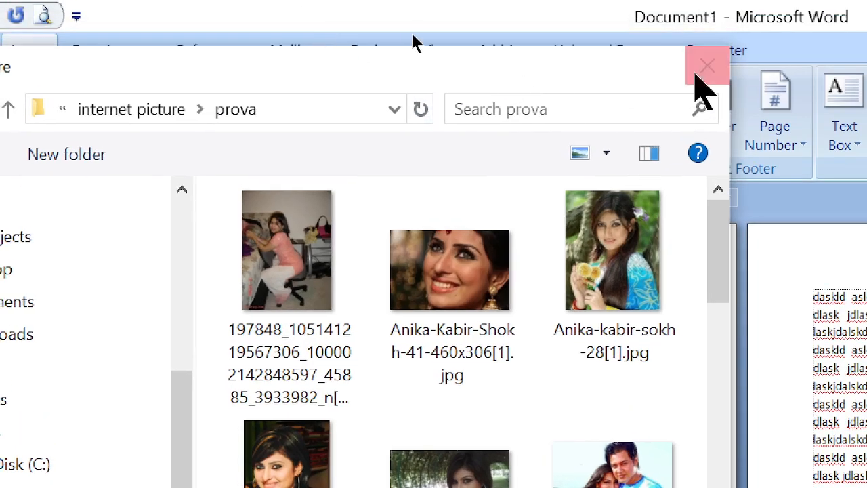
pyautogui.click(708, 21)
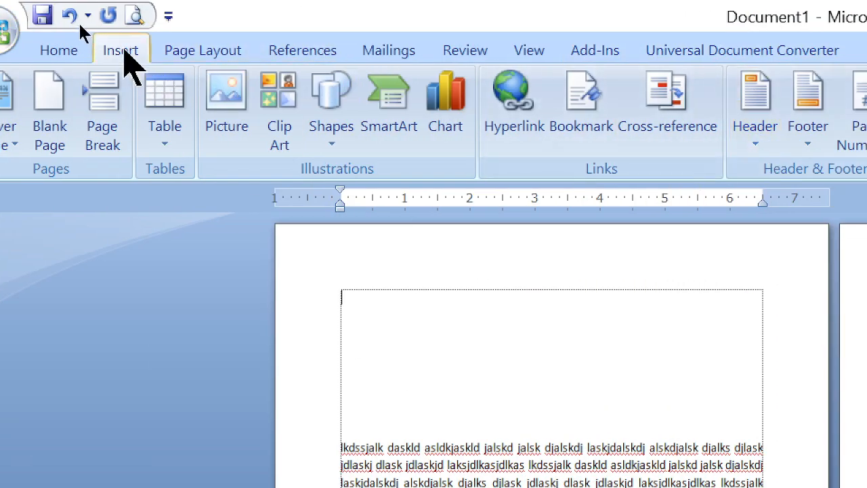
# Insert the picture provagreen-6[1].jpg from the ALL WELLPAPER > internet picture > prova folder on drive G at the top of the document.
pyautogui.click(226, 133)
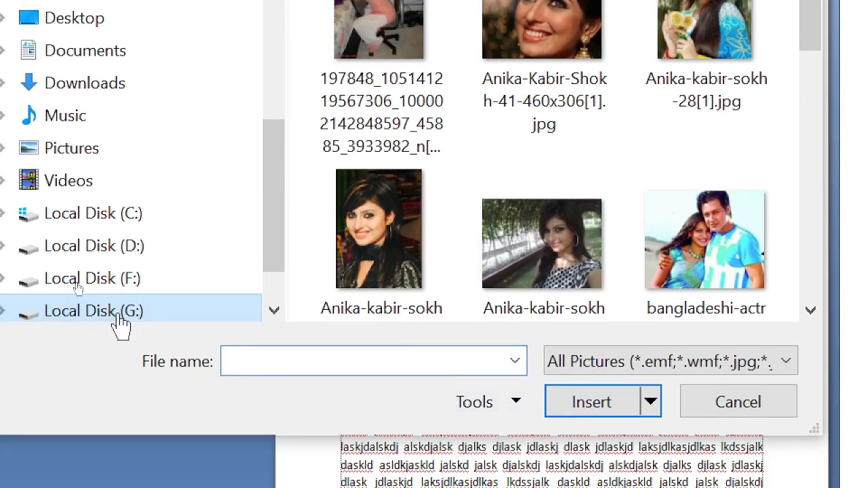
pyautogui.click(120, 313)
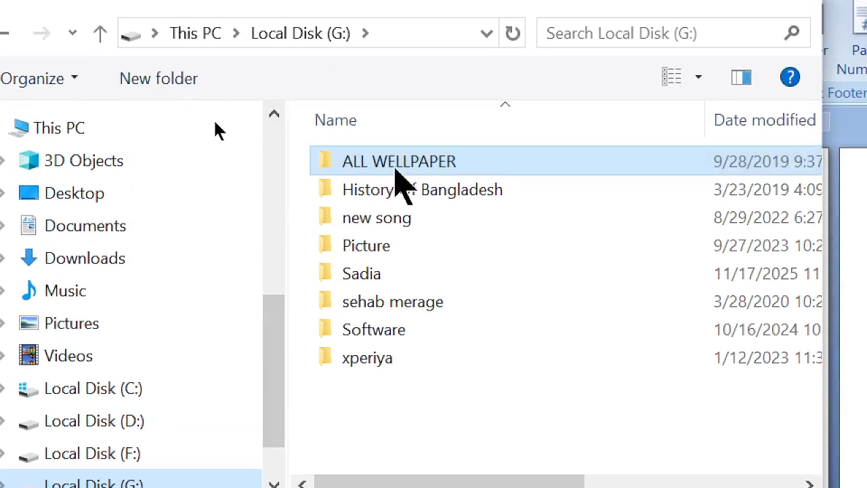
pyautogui.doubleClick(395, 166)
pyautogui.doubleClick(379, 278)
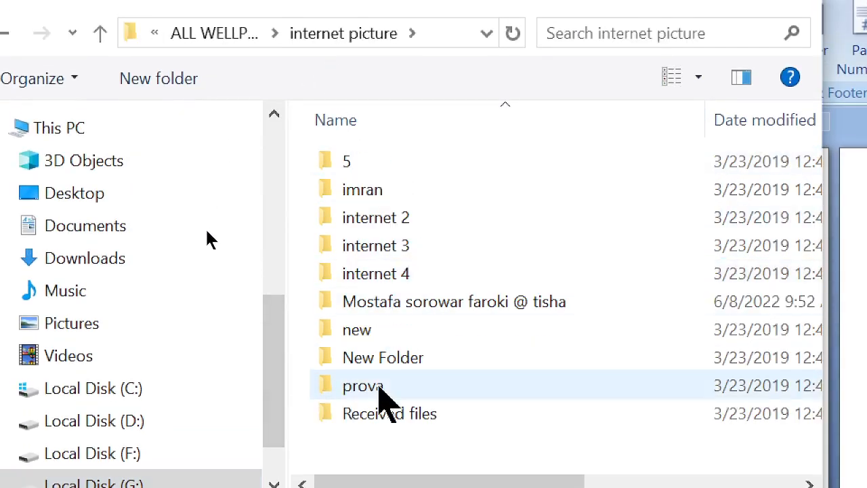
pyautogui.doubleClick(377, 387)
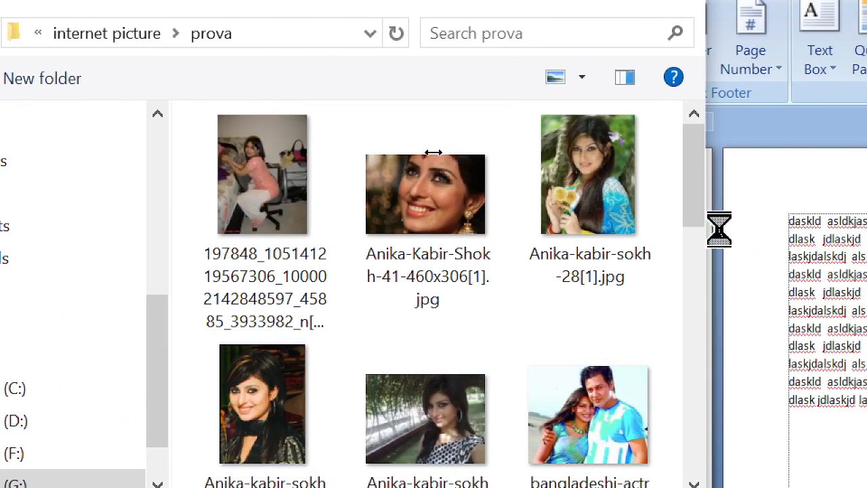
pyautogui.moveTo(819, 218); pyautogui.dragTo(818, 340)
pyautogui.moveTo(703, 342); pyautogui.dragTo(707, 370)
pyautogui.click(590, 261)
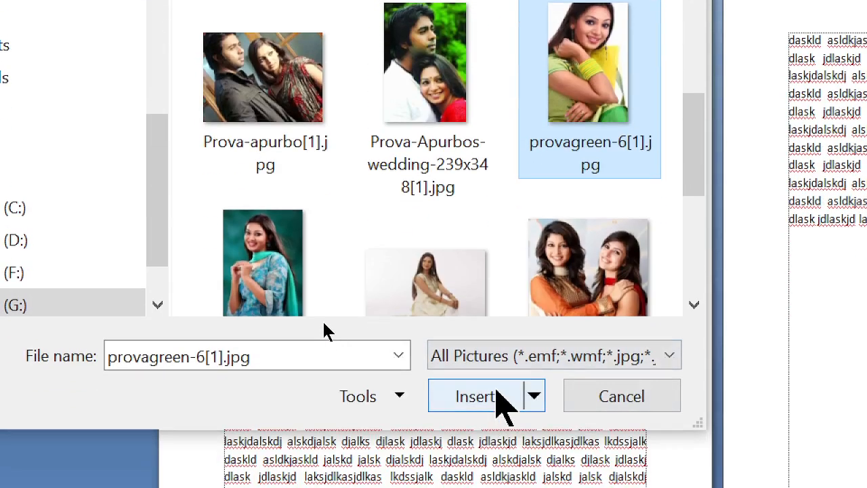
pyautogui.click(498, 413)
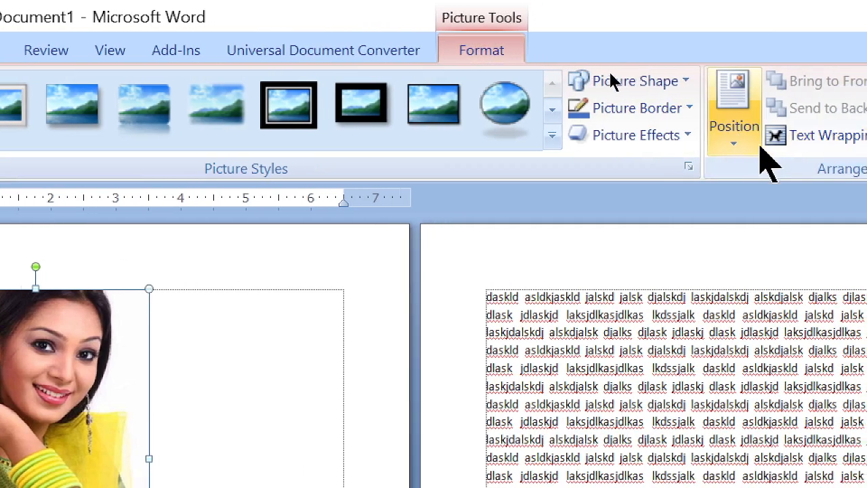
# Set the picture's text wrapping to In Front of Text and shrink it to about 1.4 inches wide, in the blank space above the text.
pyautogui.click(766, 137)
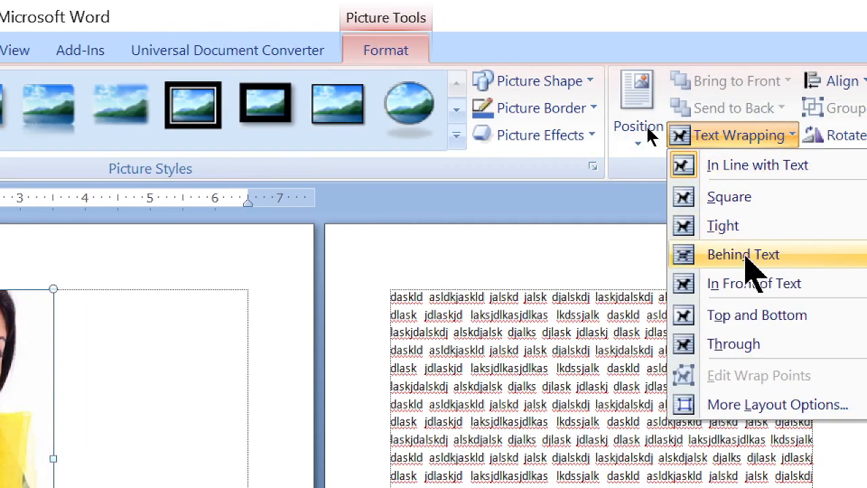
pyautogui.click(745, 258)
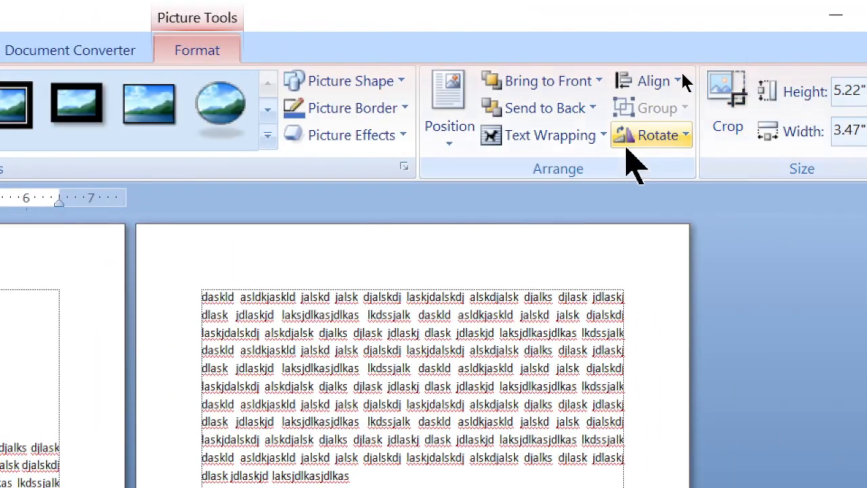
pyautogui.click(537, 141)
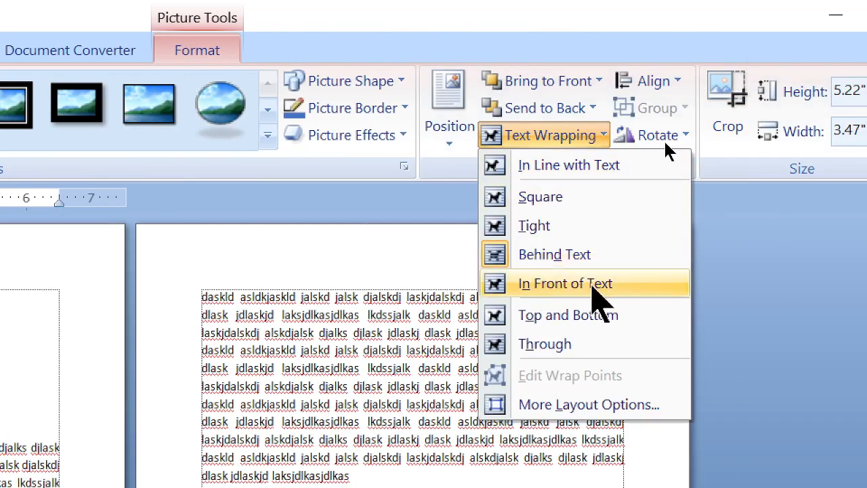
pyautogui.click(592, 285)
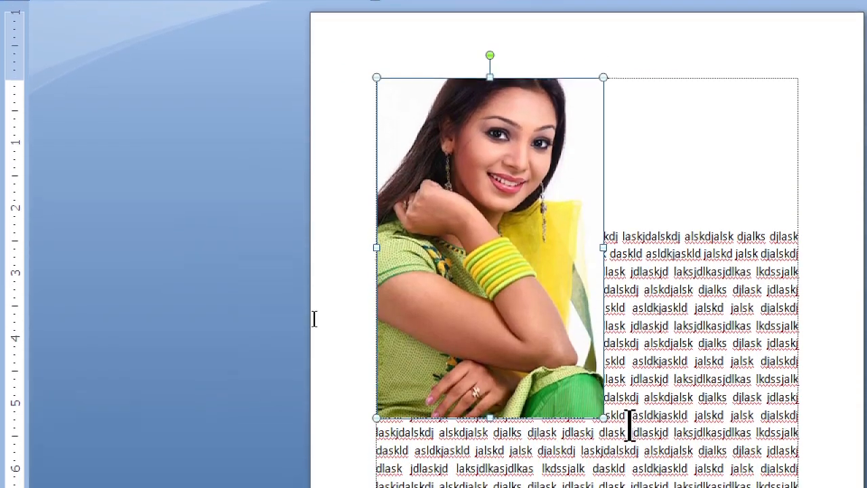
pyautogui.moveTo(604, 418); pyautogui.dragTo(469, 209)
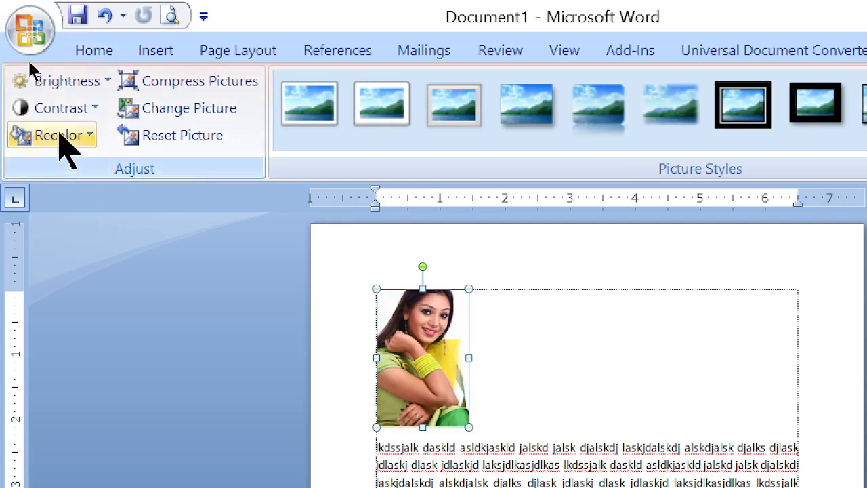
pyautogui.click(75, 78)
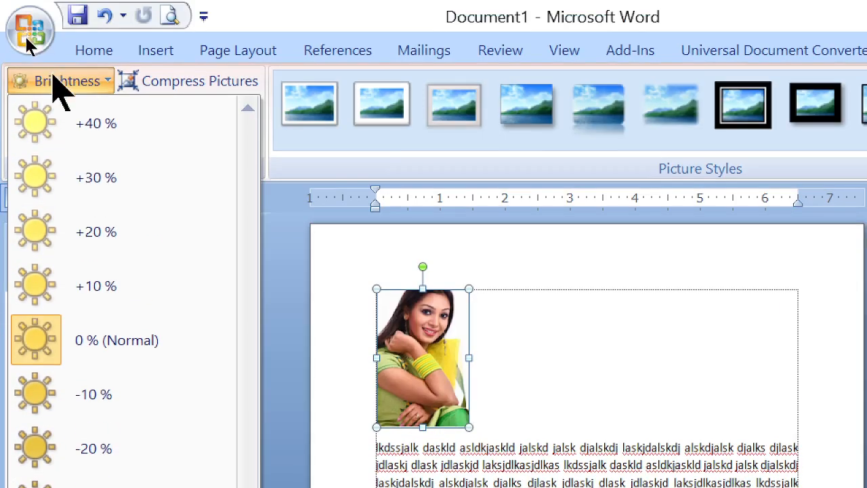
pyautogui.click(53, 76)
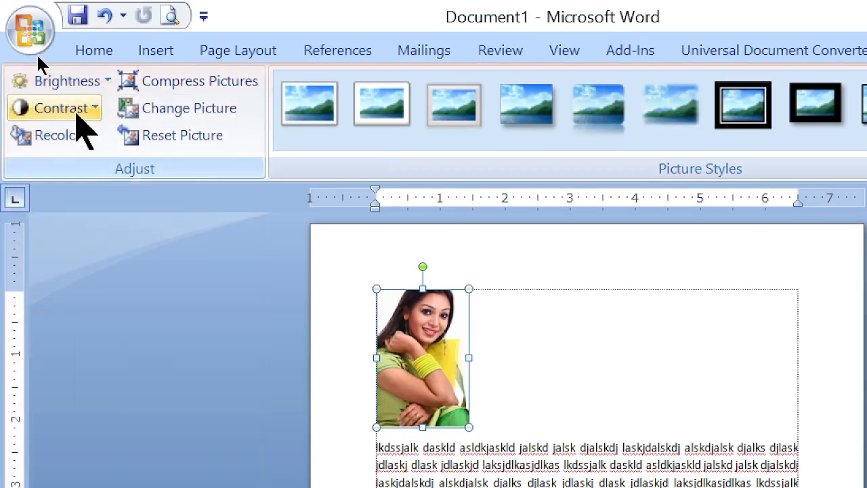
pyautogui.click(80, 110)
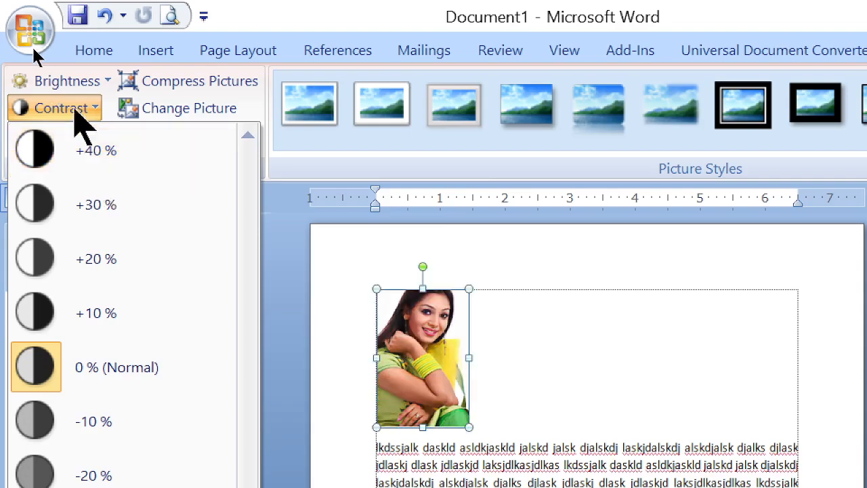
pyautogui.click(59, 109)
# Recolor the picture in Sepia, and place it right of the page's center enlarged to about 2 inches wide.
pyautogui.click(29, 141)
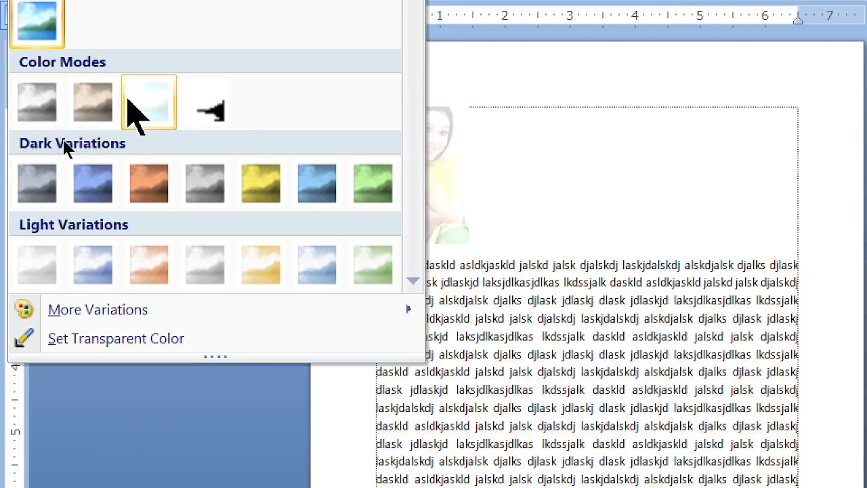
pyautogui.click(94, 103)
pyautogui.moveTo(459, 174); pyautogui.dragTo(644, 175)
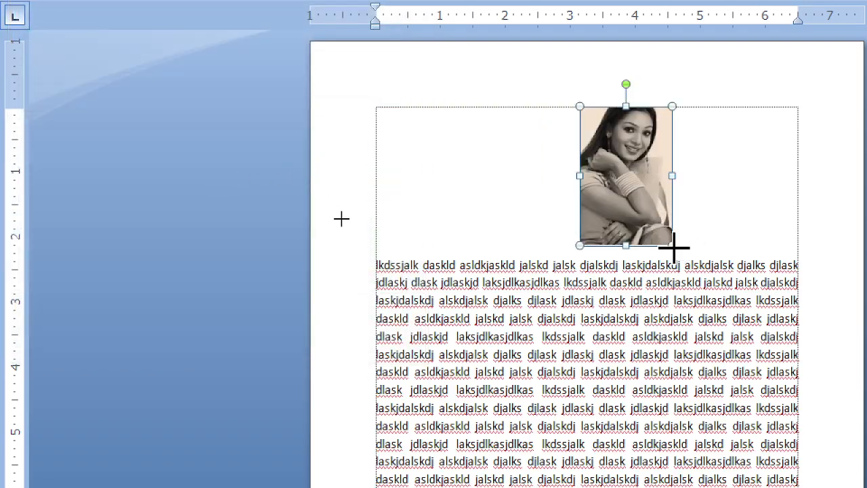
pyautogui.moveTo(671, 245); pyautogui.dragTo(712, 304)
# Restore the picture's colors with No Recolor and replace it with the prova folder's image file ending in -28[1].jpg.
pyautogui.click(54, 135)
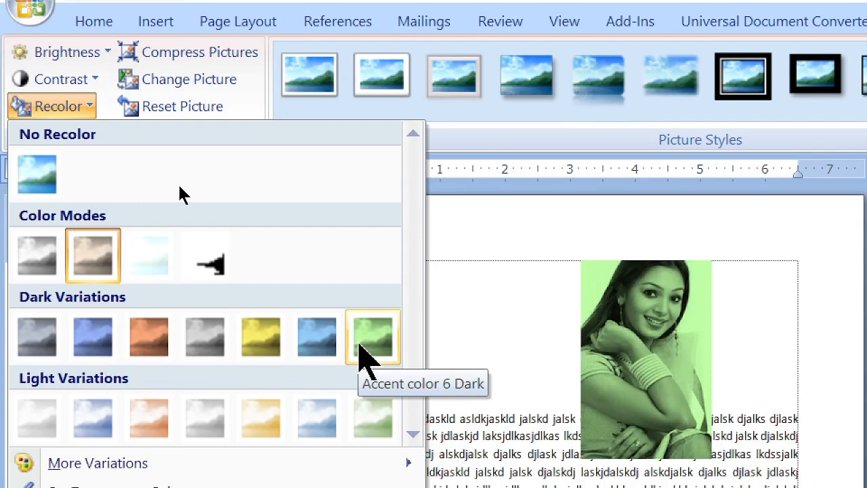
pyautogui.click(34, 171)
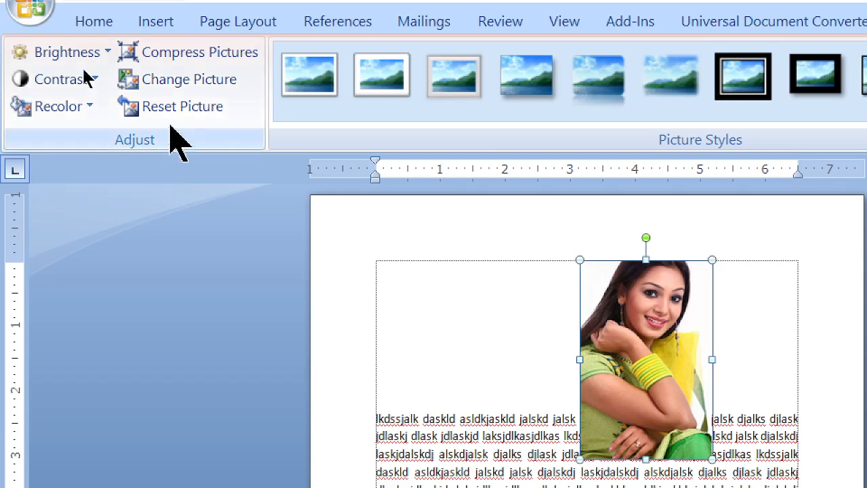
pyautogui.click(197, 86)
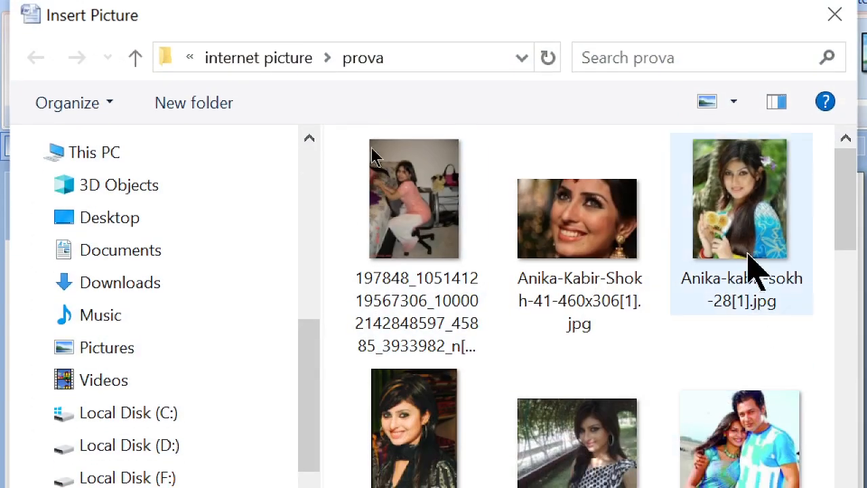
pyautogui.click(755, 268)
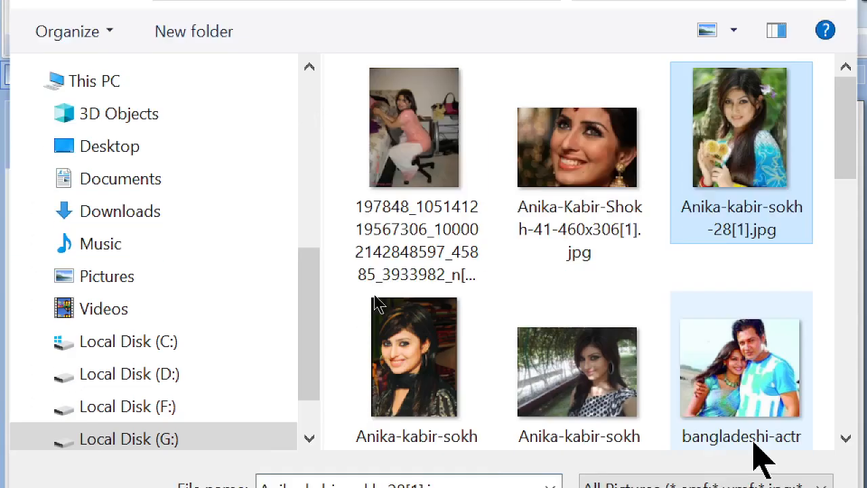
pyautogui.click(620, 437)
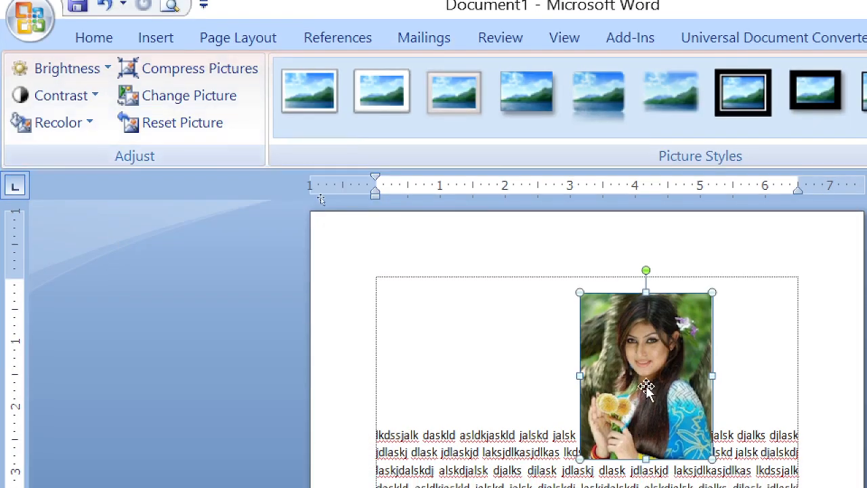
# Move the picture to the page's upper left corner and stretch it to about 3.7 inches wide.
pyautogui.moveTo(704, 376); pyautogui.dragTo(496, 319)
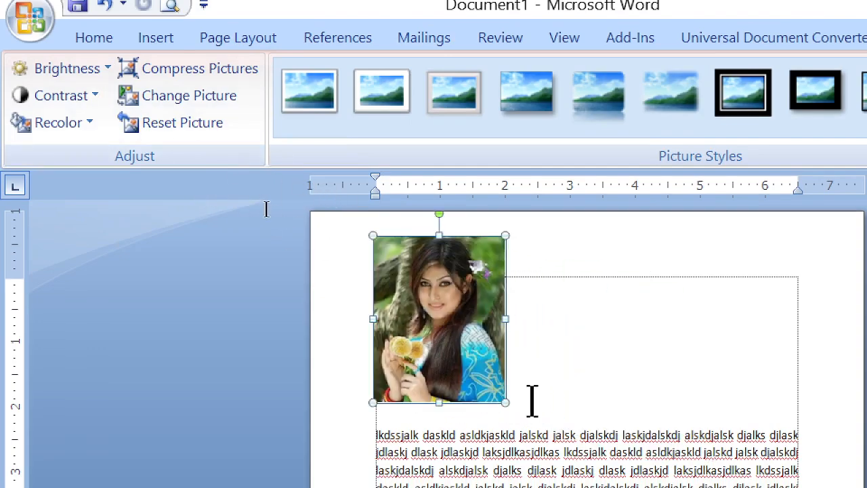
pyautogui.moveTo(505, 403); pyautogui.dragTo(561, 409)
pyautogui.moveTo(562, 307); pyautogui.dragTo(612, 307)
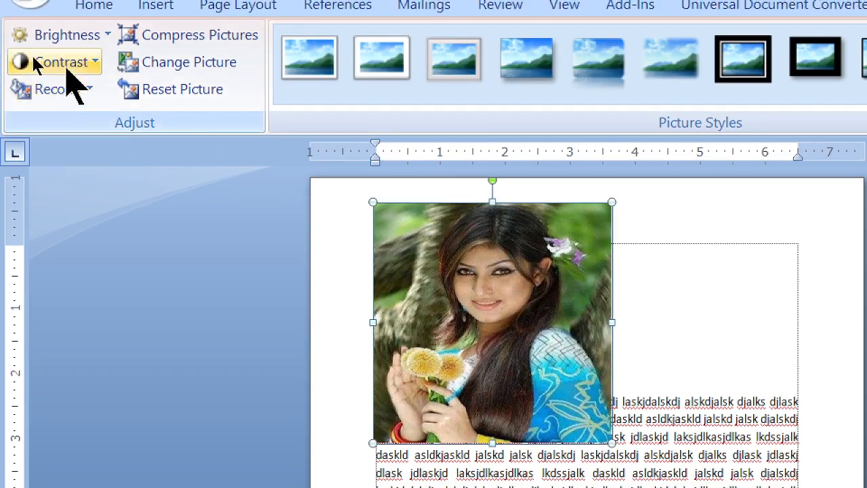
# Increase the picture's contrast and brightness with the preset percentages.
pyautogui.click(67, 68)
pyautogui.click(84, 166)
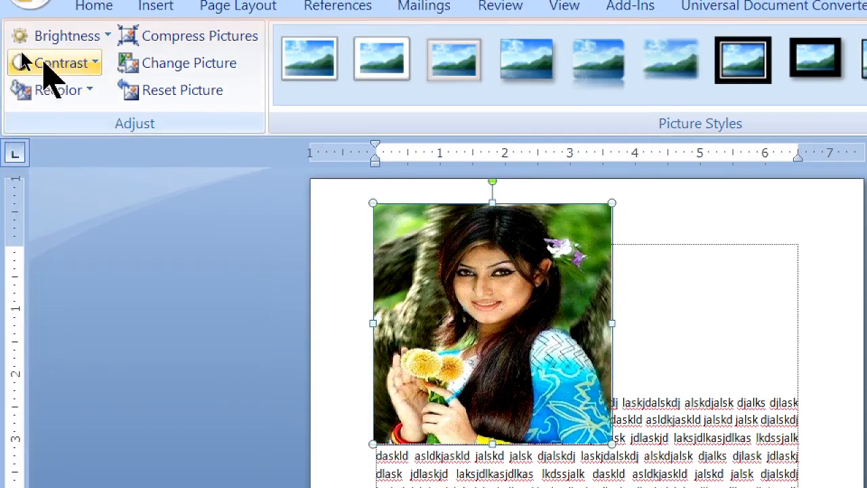
pyautogui.click(42, 39)
pyautogui.click(84, 180)
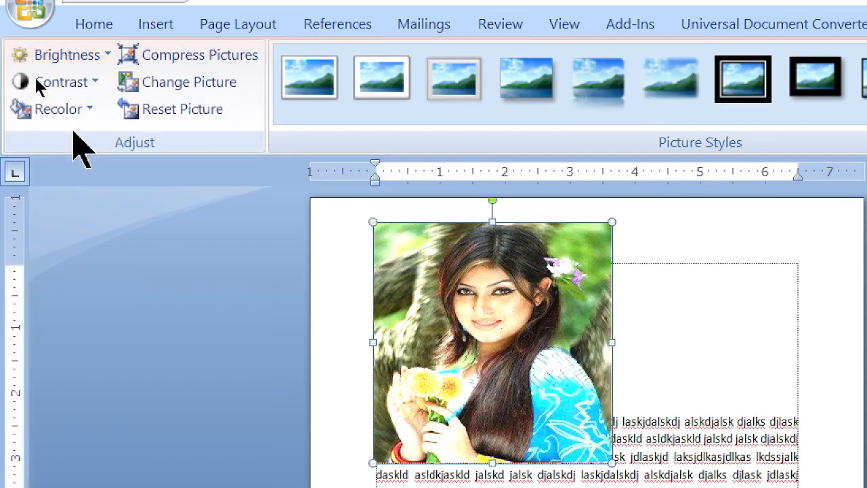
# Recolor the picture with the orange dark variation, and reset the picture to its original formatting.
pyautogui.click(65, 108)
pyautogui.click(151, 334)
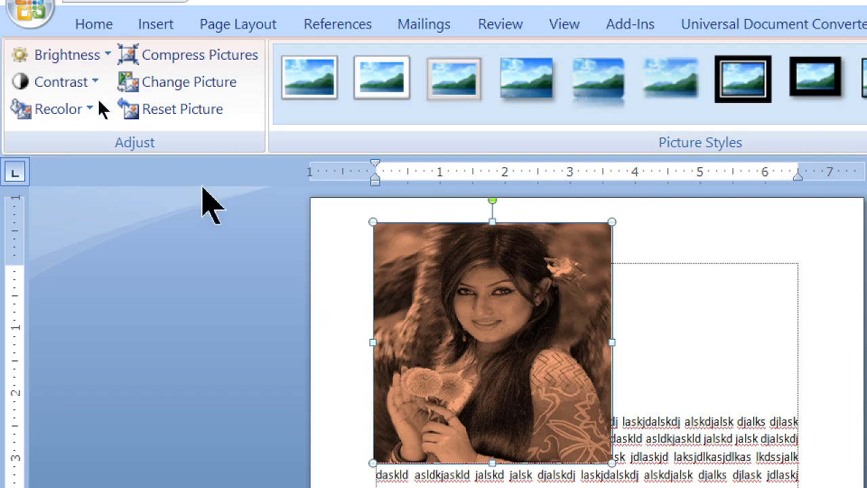
pyautogui.click(182, 111)
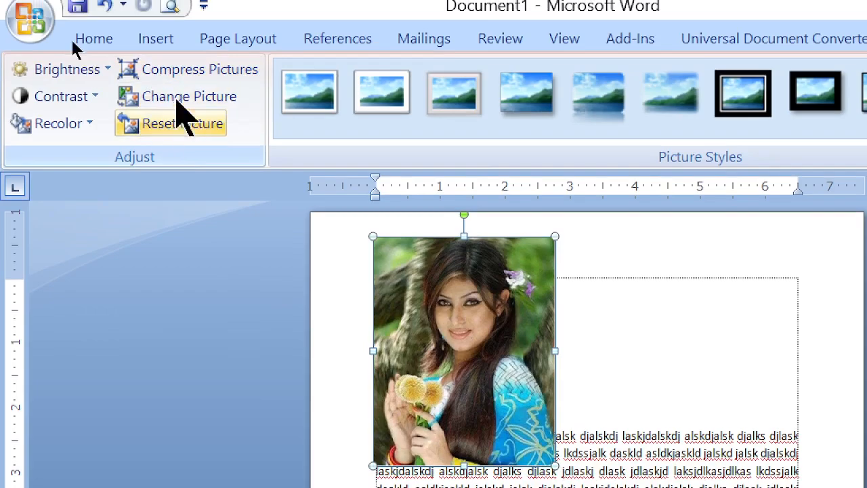
# Replace the picture with provagreen-6[1].jpg from the prova folder.
pyautogui.click(183, 97)
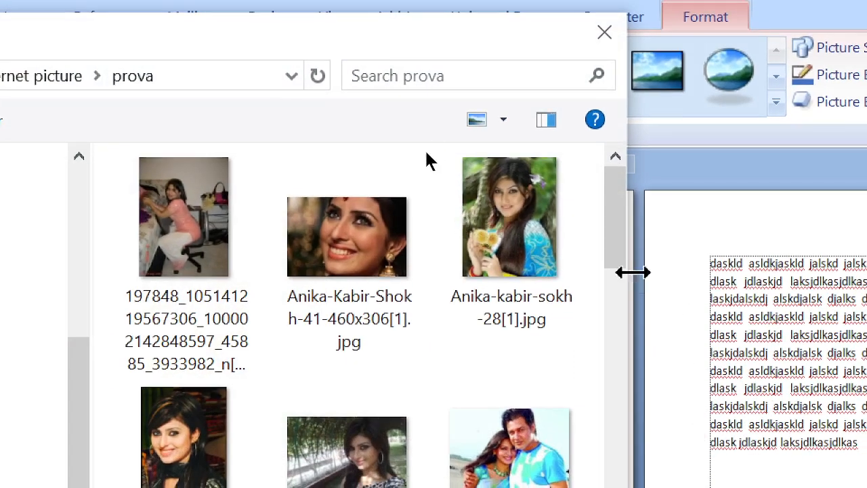
pyautogui.moveTo(614, 261); pyautogui.dragTo(615, 448)
pyautogui.click(508, 192)
pyautogui.click(400, 487)
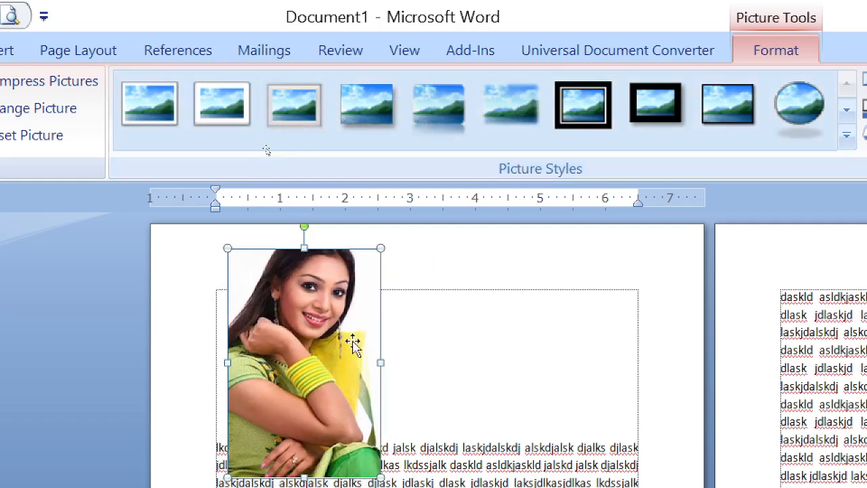
# Move the picture slightly toward the page's upper left corner and shrink it to about 1.6 inches wide.
pyautogui.moveTo(308, 355); pyautogui.dragTo(276, 345)
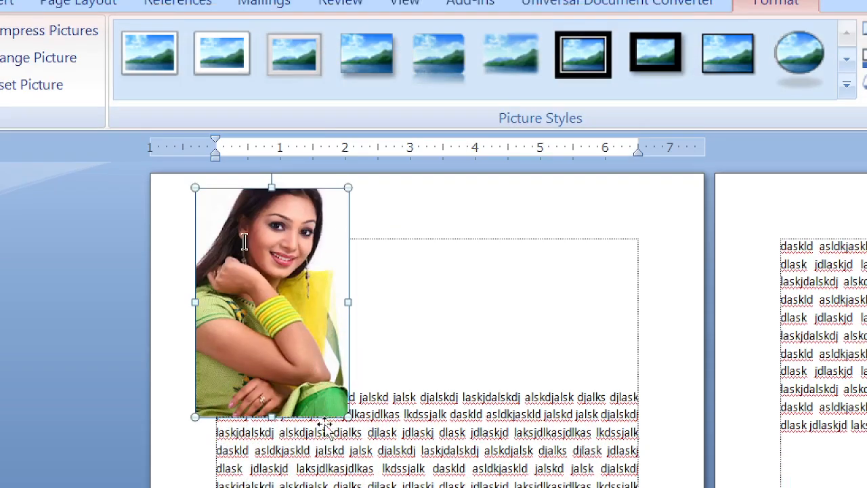
pyautogui.moveTo(335, 402); pyautogui.dragTo(290, 337)
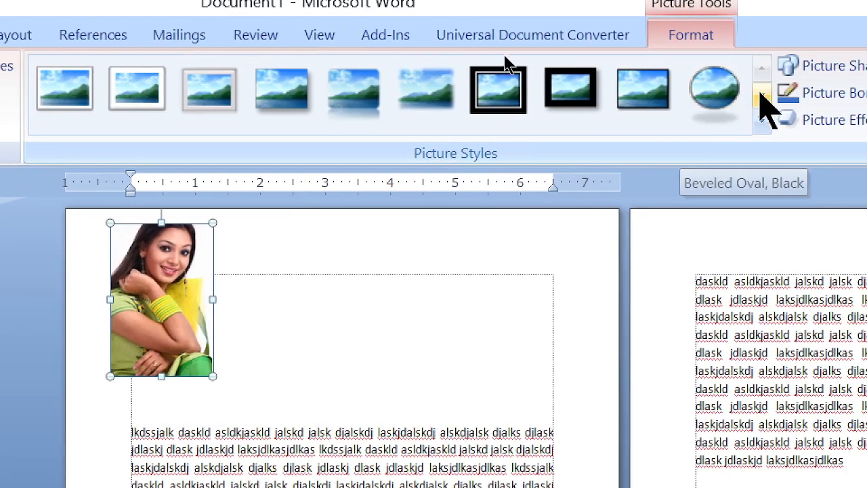
# Try the Bevel Perspective picture style on the picture, and reset the picture to its original formatting and size.
pyautogui.click(763, 95)
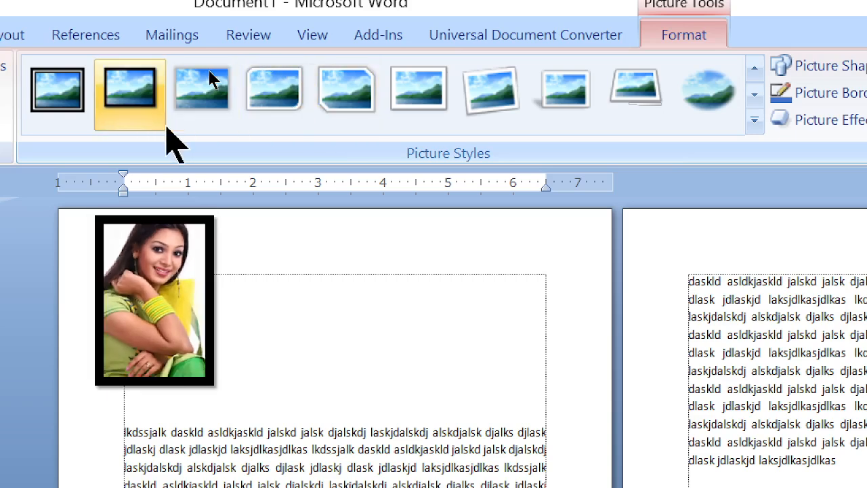
pyautogui.click(753, 95)
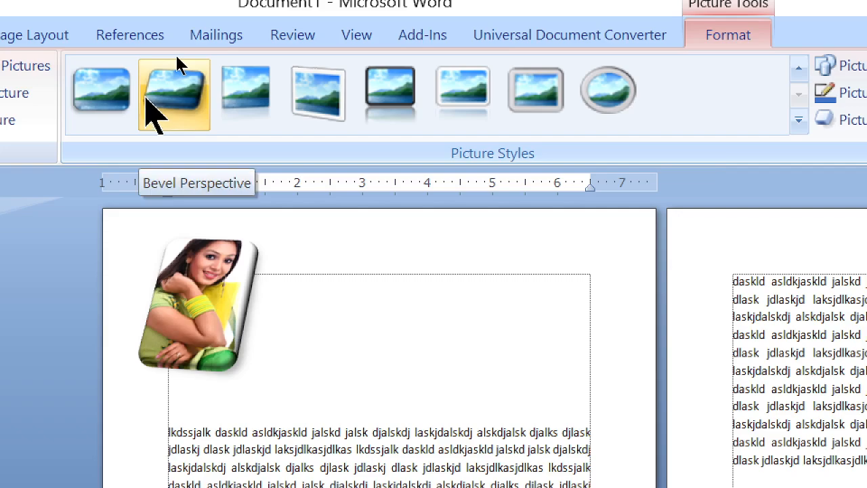
pyautogui.click(150, 102)
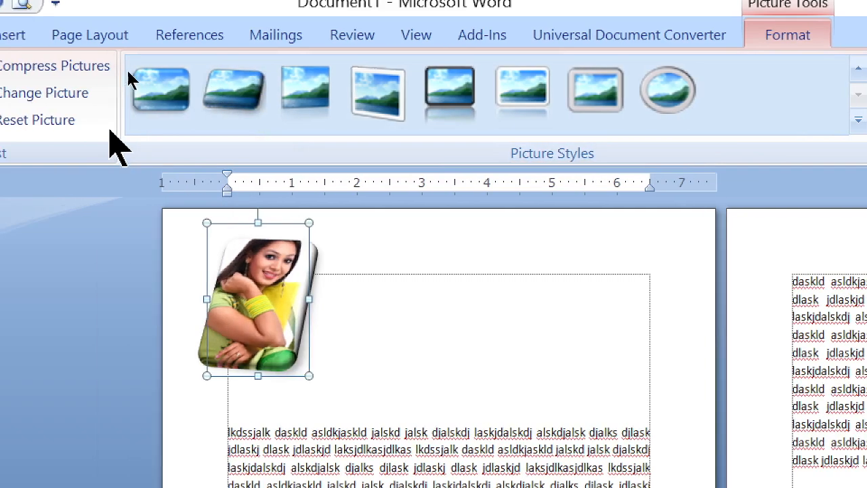
pyautogui.click(109, 126)
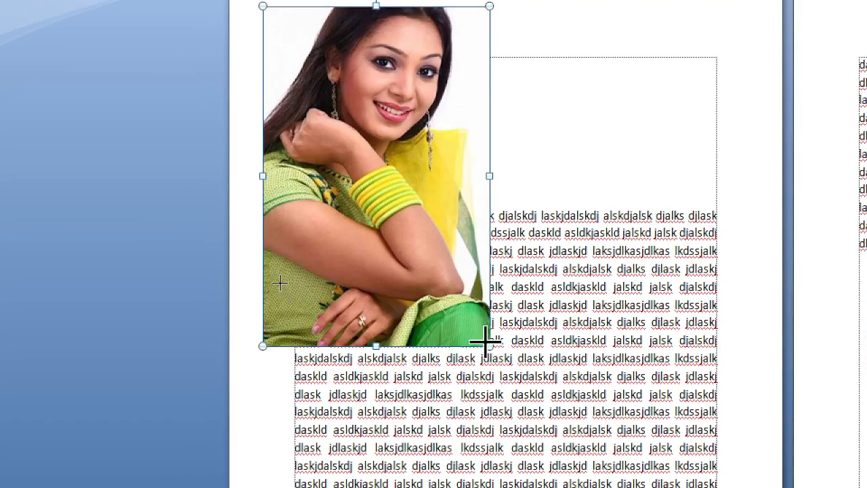
# Shrink the picture to about 1.5 inches wide and move it to the upper right of the first page.
pyautogui.moveTo(485, 342); pyautogui.dragTo(359, 155)
pyautogui.moveTo(311, 79); pyautogui.dragTo(320, 89)
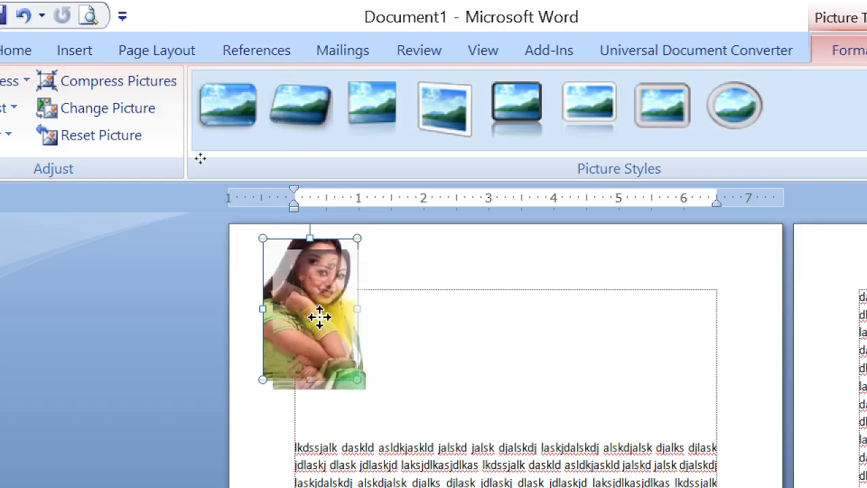
pyautogui.moveTo(320, 317); pyautogui.dragTo(415, 307)
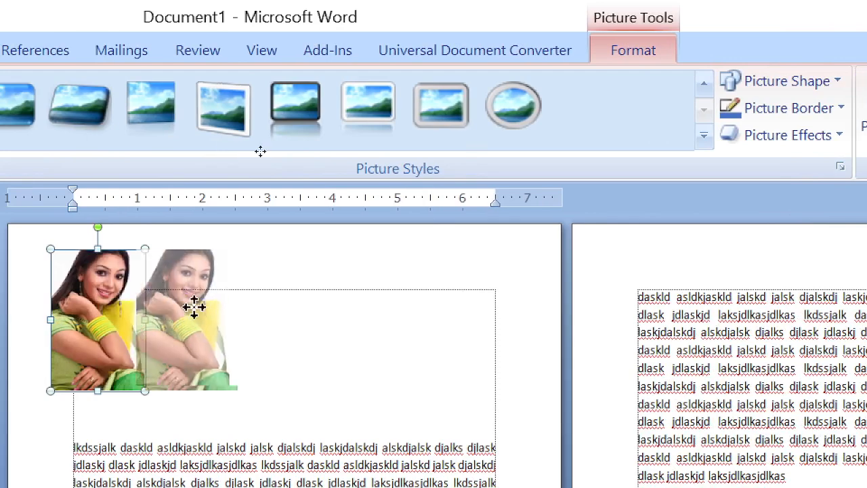
pyautogui.moveTo(193, 307); pyautogui.dragTo(218, 303)
pyautogui.moveTo(115, 303); pyautogui.dragTo(285, 288)
# Crop the picture to a pie shape, replace that with the second explosion shape, and enlarge the picture to about 2.1 inches wide.
pyautogui.click(684, 81)
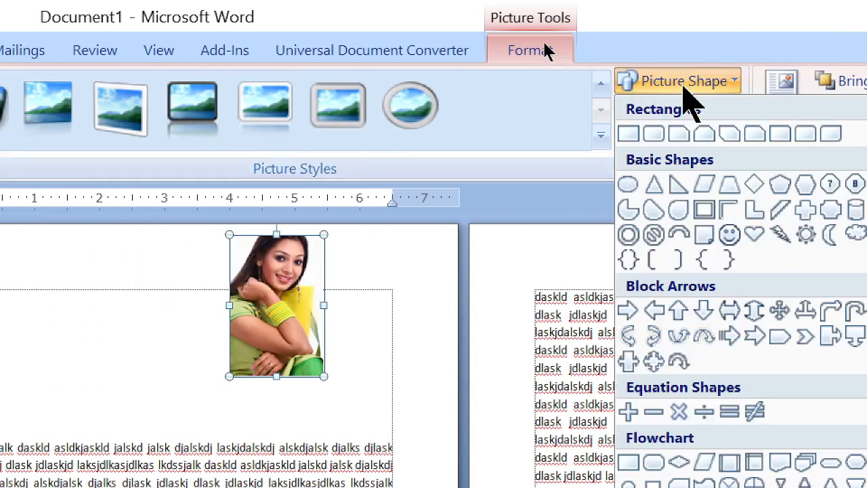
pyautogui.click(630, 215)
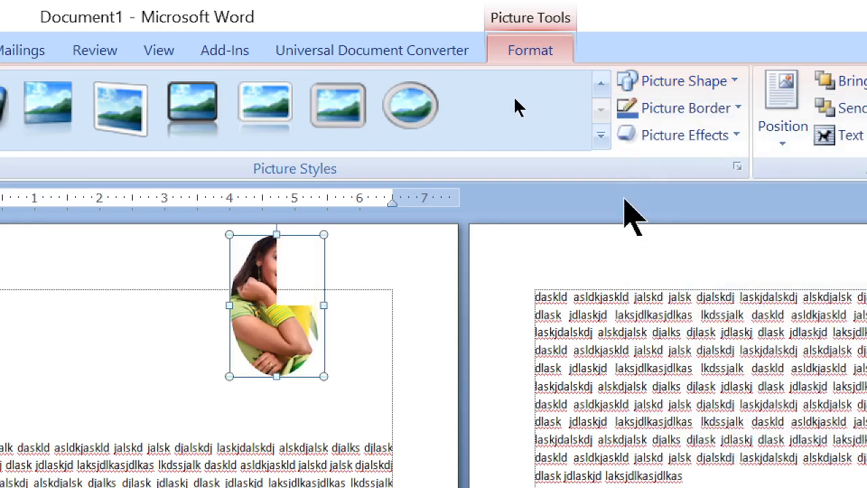
pyautogui.click(656, 82)
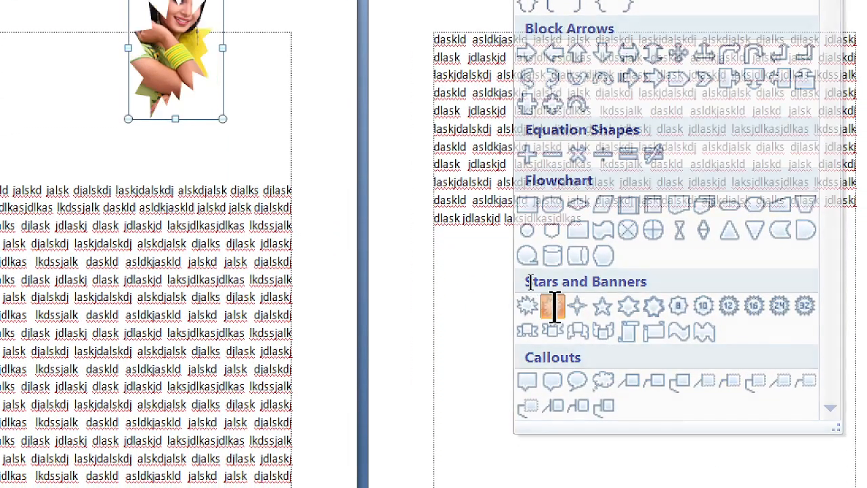
pyautogui.click(553, 306)
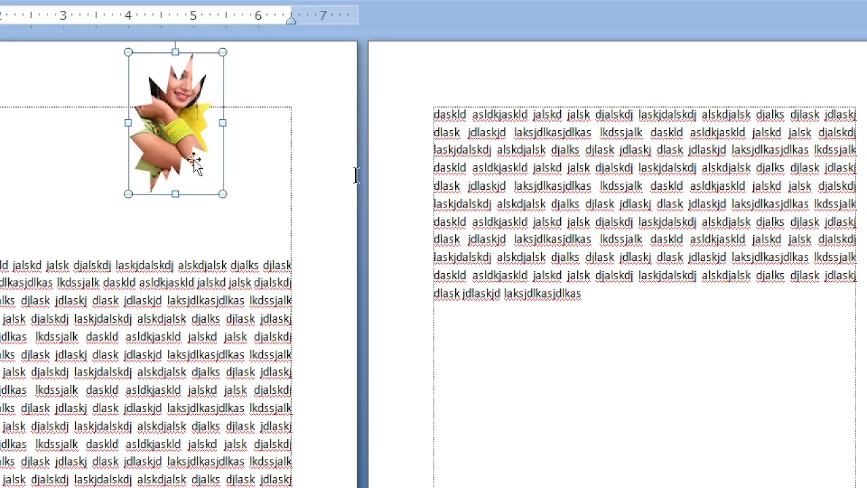
pyautogui.moveTo(225, 194); pyautogui.dragTo(267, 261)
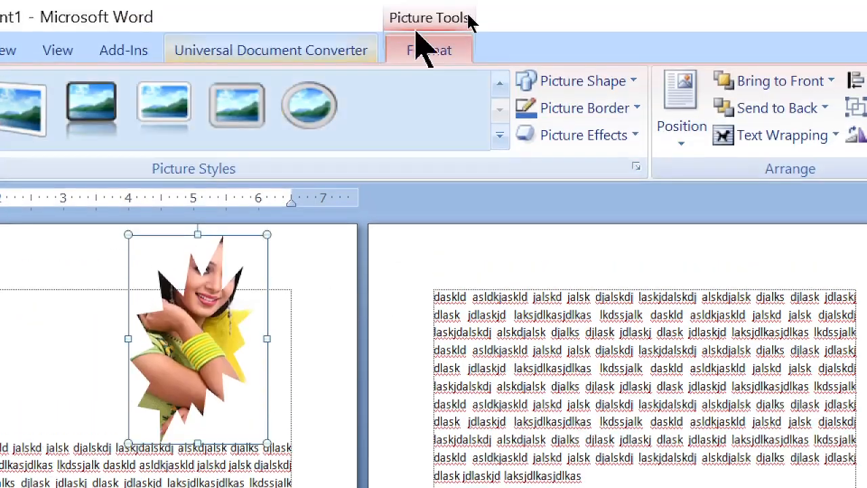
# Try the multiply and division equation shapes on the picture, and reset the picture to its original formatting and size.
pyautogui.click(573, 82)
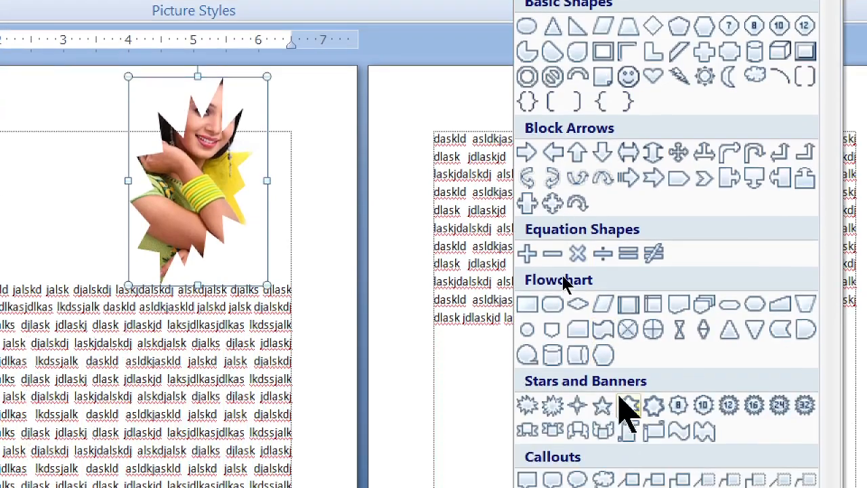
pyautogui.click(577, 254)
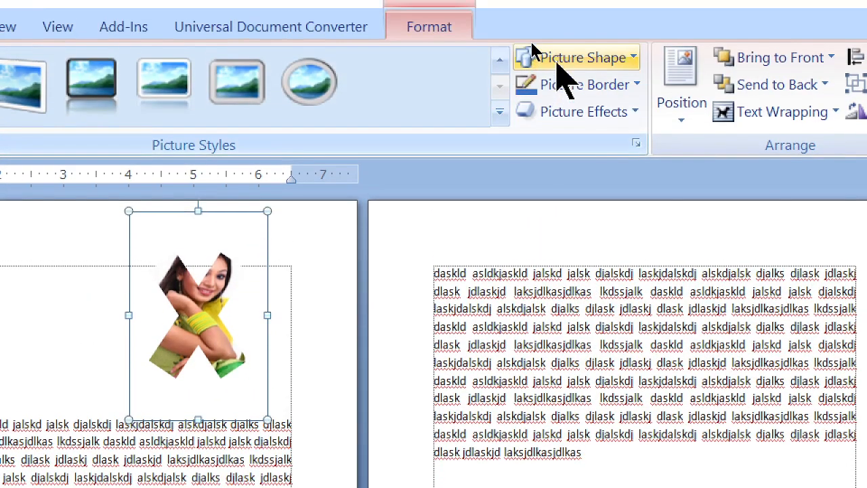
pyautogui.click(563, 45)
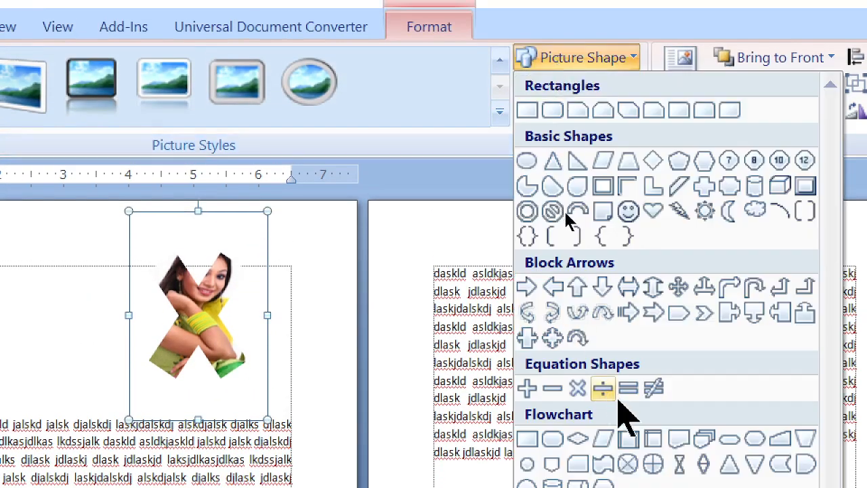
pyautogui.click(603, 388)
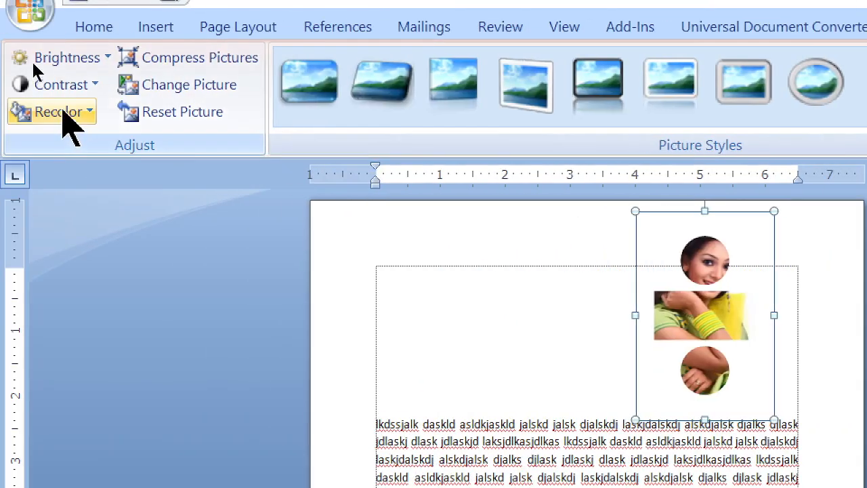
pyautogui.click(173, 112)
# Shrink the picture to about 1.8 inches wide and place it above the text near the right side of the first page.
pyautogui.moveTo(804, 372); pyautogui.dragTo(563, 321)
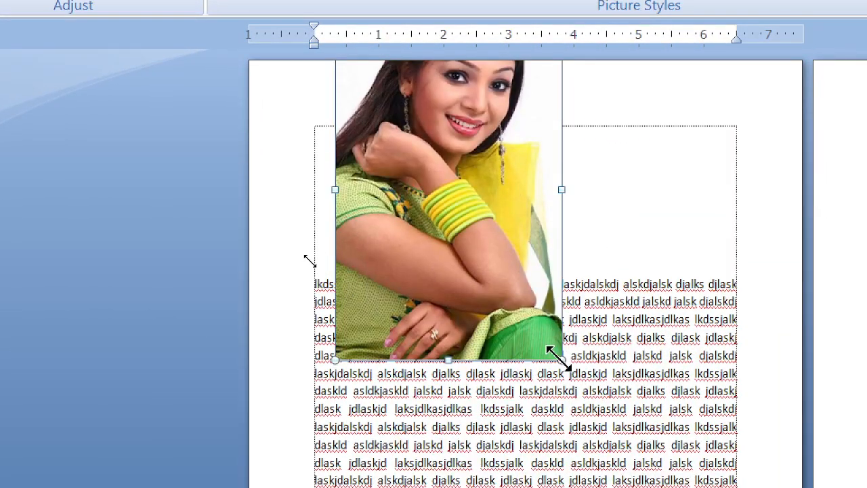
pyautogui.moveTo(561, 360); pyautogui.dragTo(393, 195)
pyautogui.moveTo(362, 110); pyautogui.dragTo(361, 211)
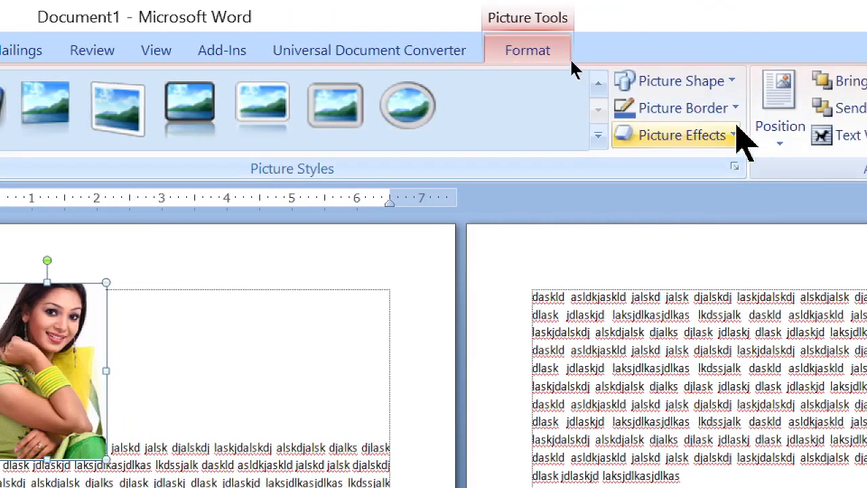
pyautogui.moveTo(73, 347); pyautogui.dragTo(256, 324)
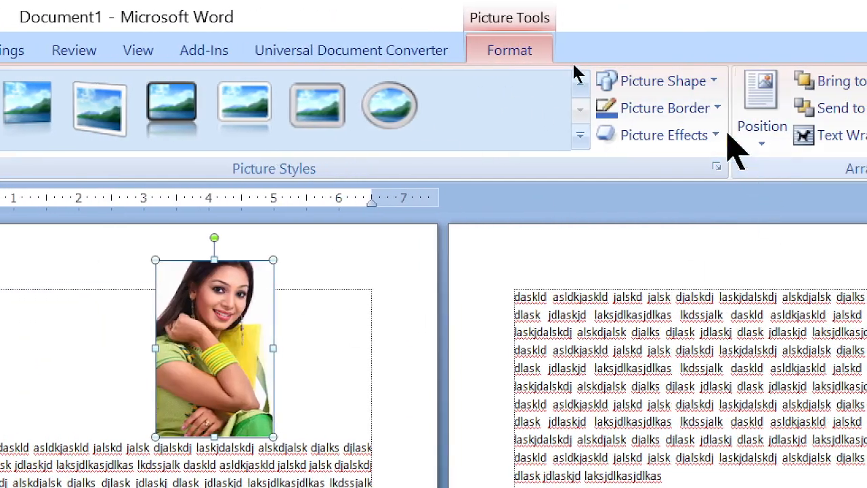
# Give the picture a 4½ pt border with the long dash dot line style.
pyautogui.click(681, 110)
pyautogui.moveTo(651, 384)
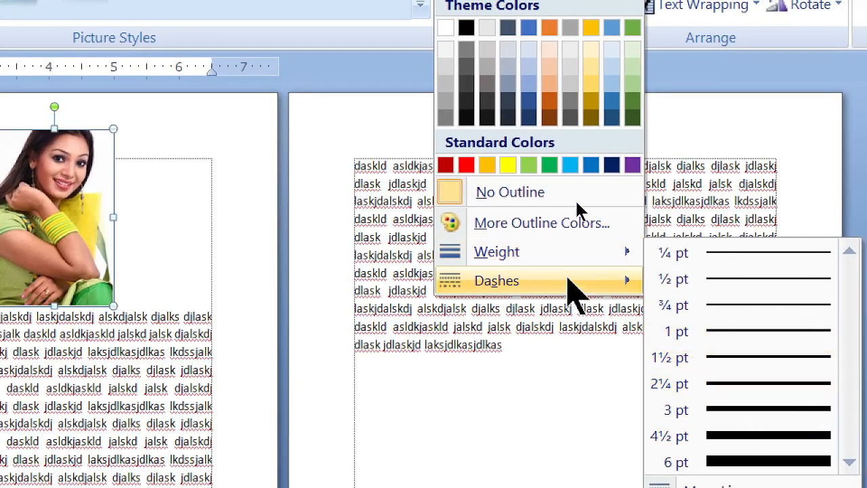
pyautogui.moveTo(568, 282)
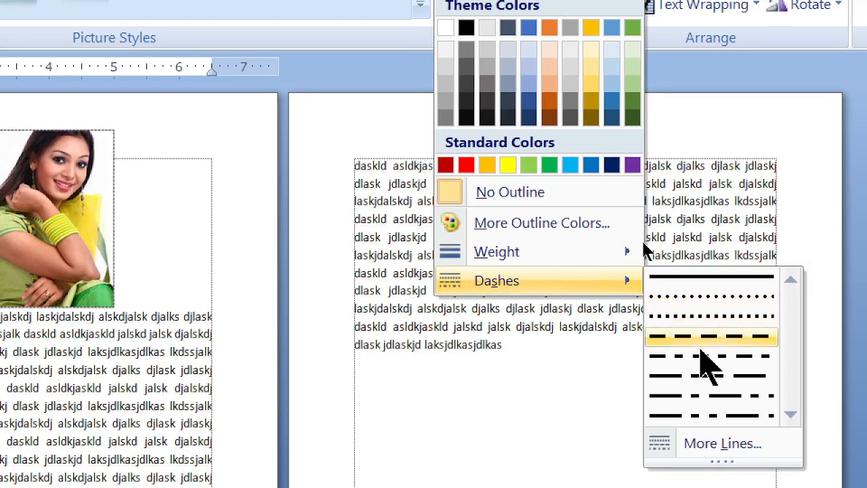
pyautogui.moveTo(567, 252)
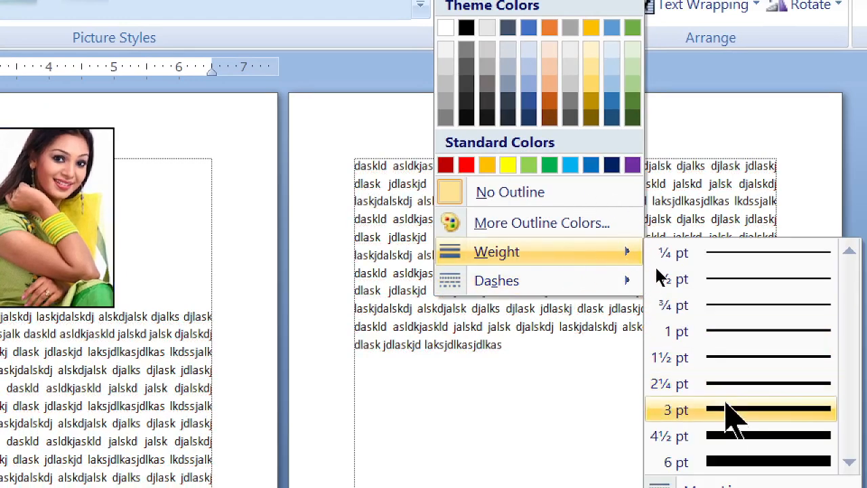
pyautogui.click(732, 435)
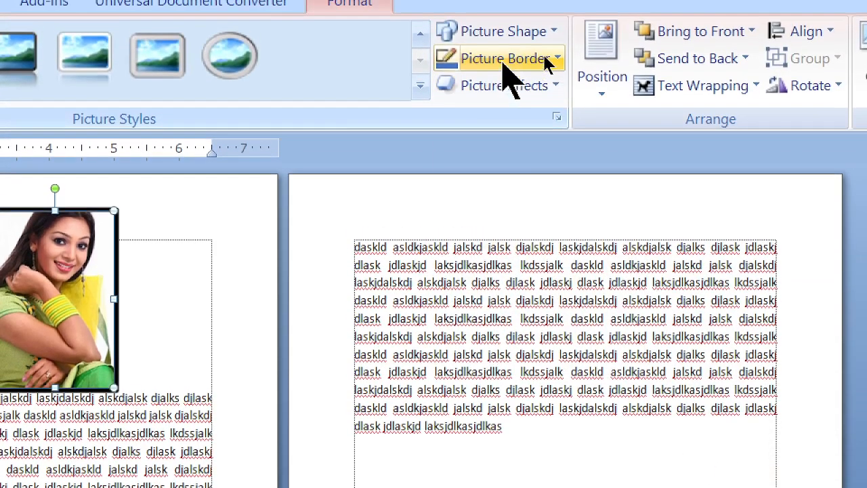
pyautogui.click(501, 45)
pyautogui.moveTo(547, 353)
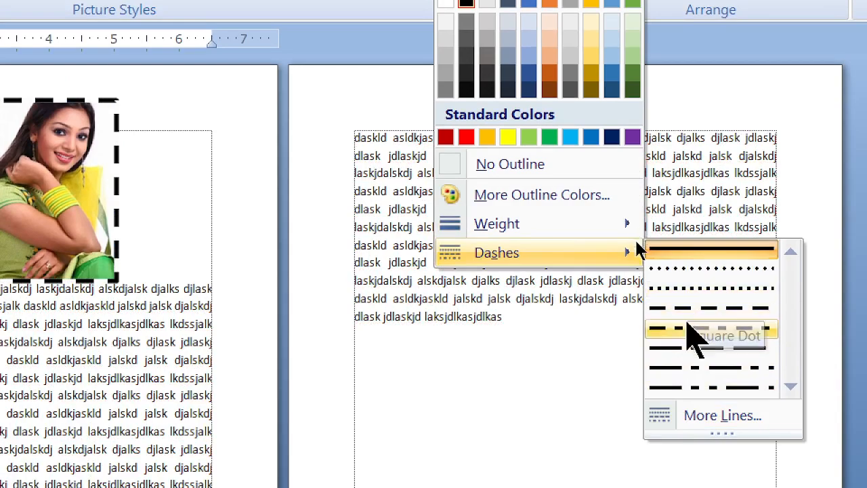
pyautogui.click(650, 368)
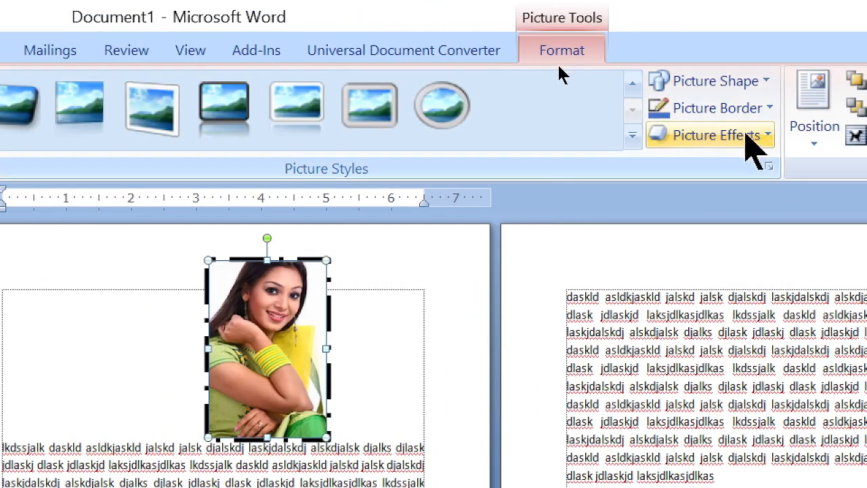
# Remove the picture's outline and move the picture left and slightly up on the page.
pyautogui.click(744, 110)
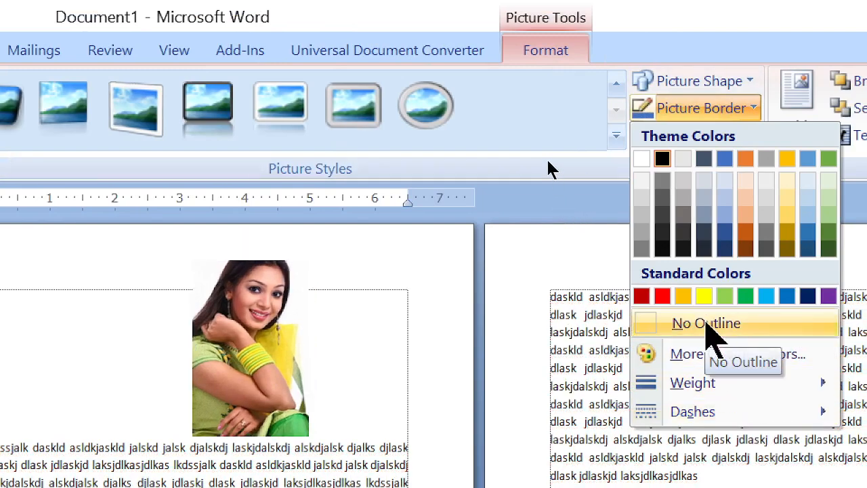
pyautogui.click(707, 324)
pyautogui.moveTo(286, 349); pyautogui.dragTo(246, 325)
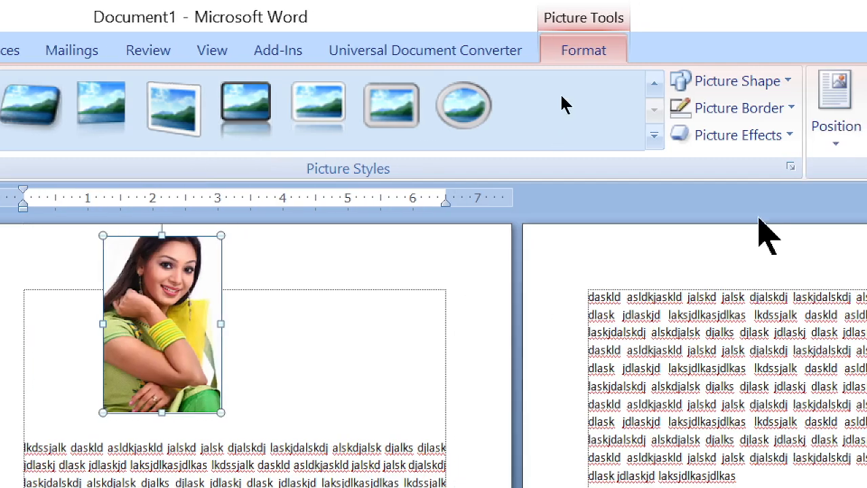
# Look through the shadow, reflection and glow effects, and move the picture to the upper right of the first page.
pyautogui.click(806, 135)
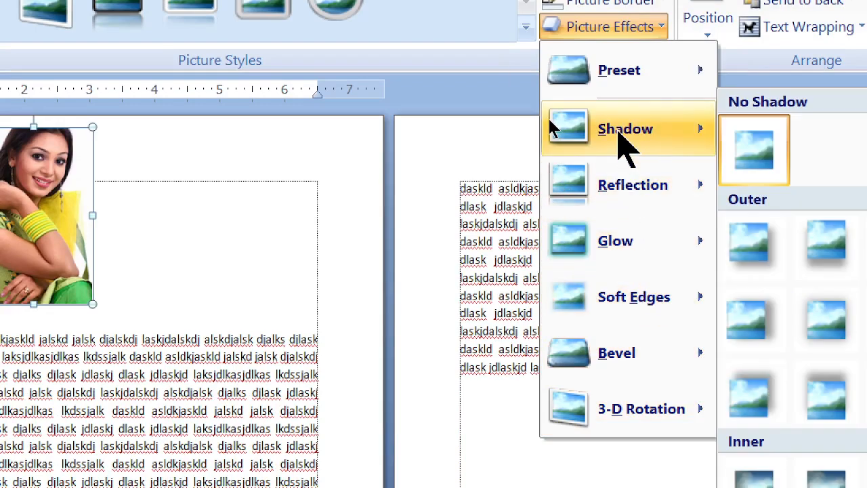
pyautogui.moveTo(622, 174)
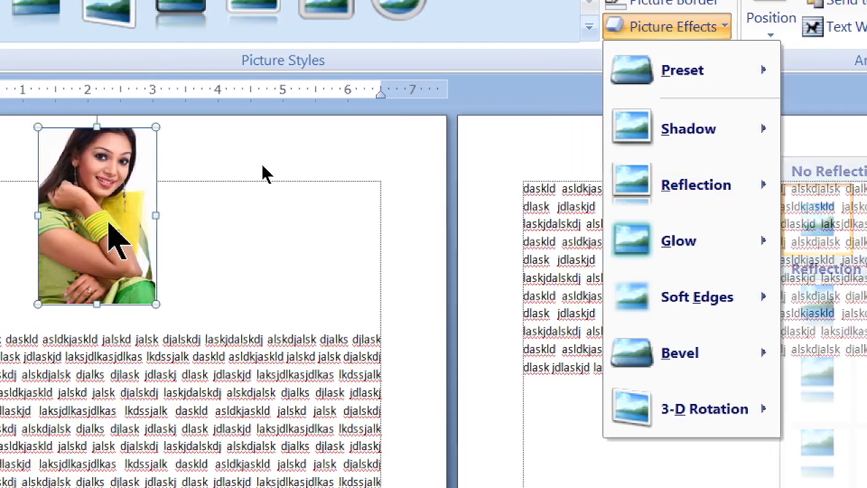
pyautogui.click(265, 173)
pyautogui.moveTo(108, 207); pyautogui.dragTo(372, 221)
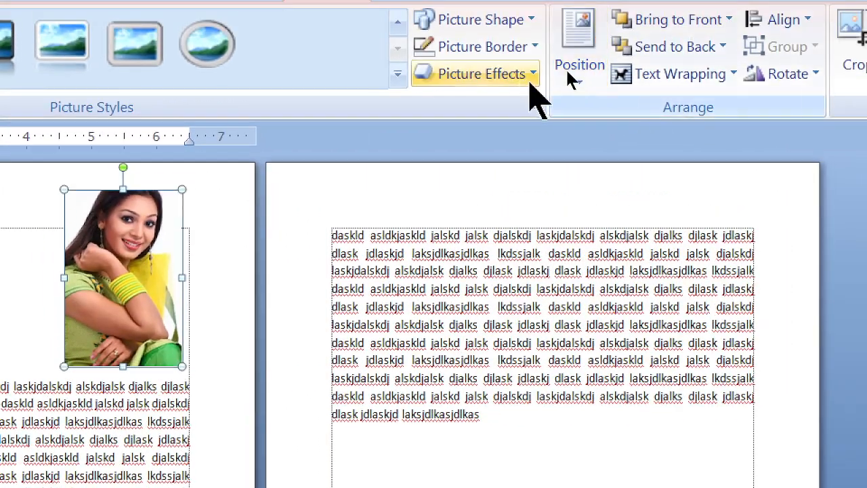
pyautogui.click(762, 27)
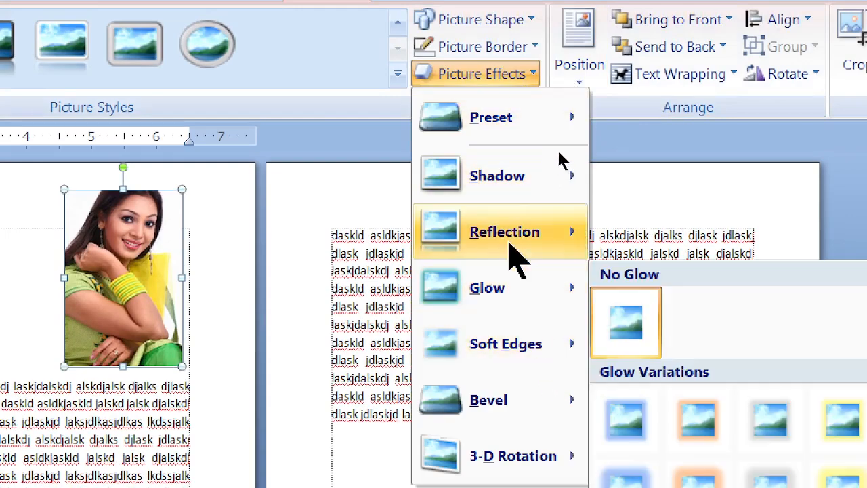
pyautogui.moveTo(467, 234)
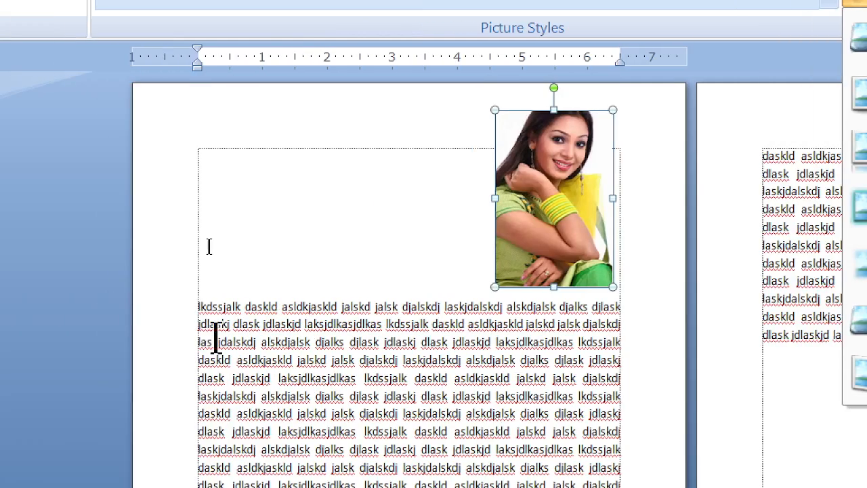
pyautogui.click(266, 315)
# Insert six blank lines before the first line of text to leave more space below the picture.
pyautogui.click(201, 310)
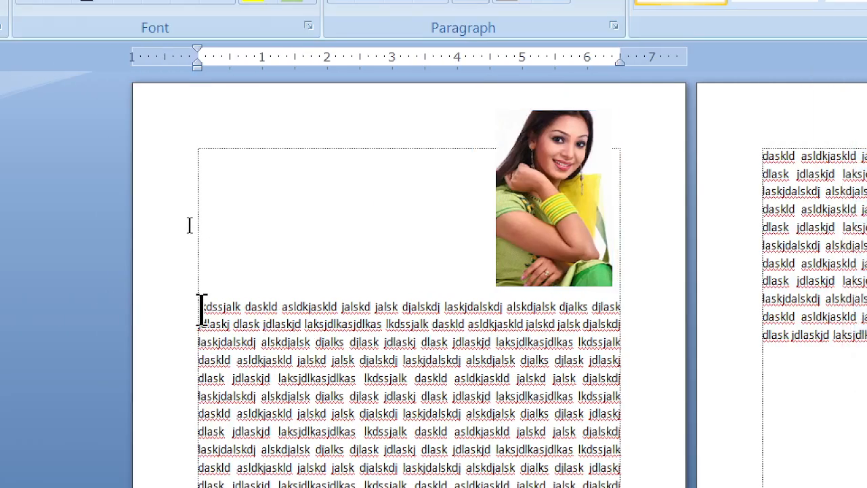
pyautogui.press('Return')
pyautogui.press('Return')
pyautogui.press('Return')
pyautogui.press('Return')
pyautogui.press('Return')
pyautogui.press('Return')
# Select the picture and examine the available shadow, reflection and glow effects without applying any.
pyautogui.moveTo(547, 247); pyautogui.dragTo(585, 232)
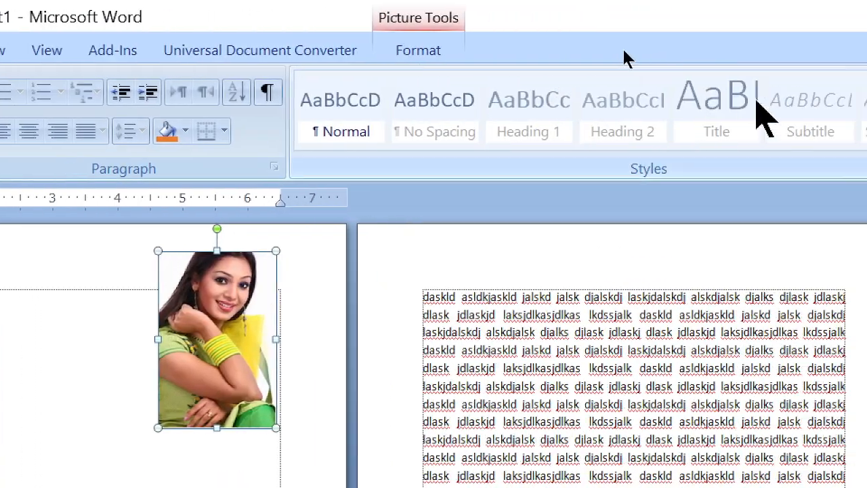
pyautogui.click(441, 55)
pyautogui.click(591, 139)
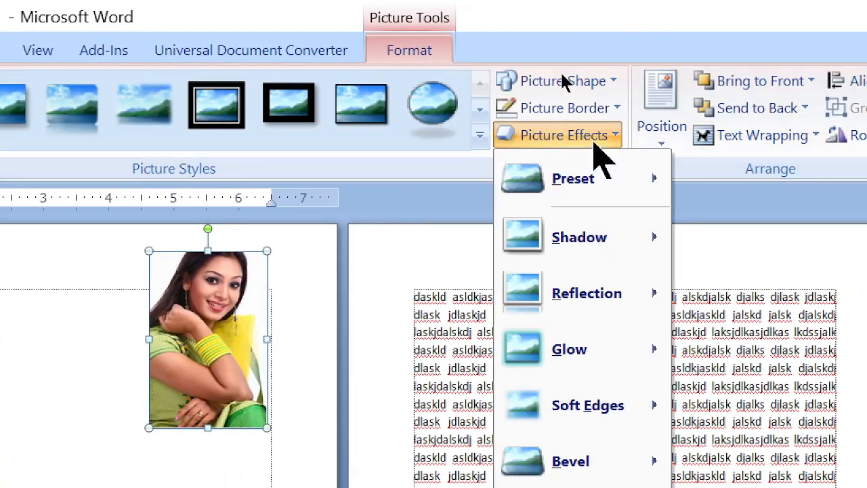
pyautogui.moveTo(579, 173)
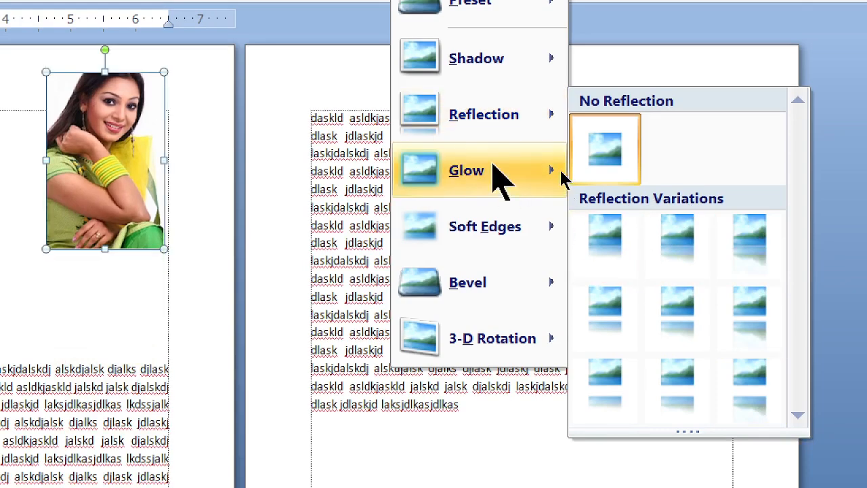
pyautogui.moveTo(559, 168)
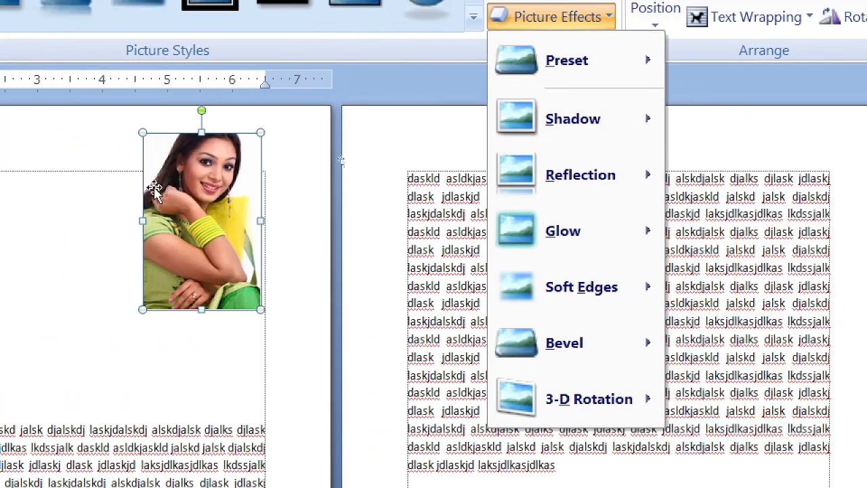
pyautogui.click(180, 252)
# Move the picture down and left into the blank space above the text on the first page.
pyautogui.moveTo(189, 257); pyautogui.dragTo(149, 288)
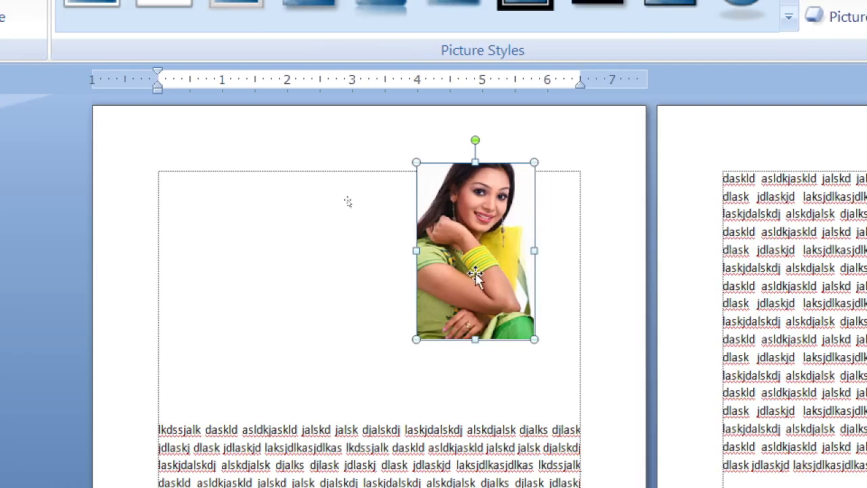
pyautogui.click(300, 414)
pyautogui.moveTo(498, 258); pyautogui.dragTo(366, 292)
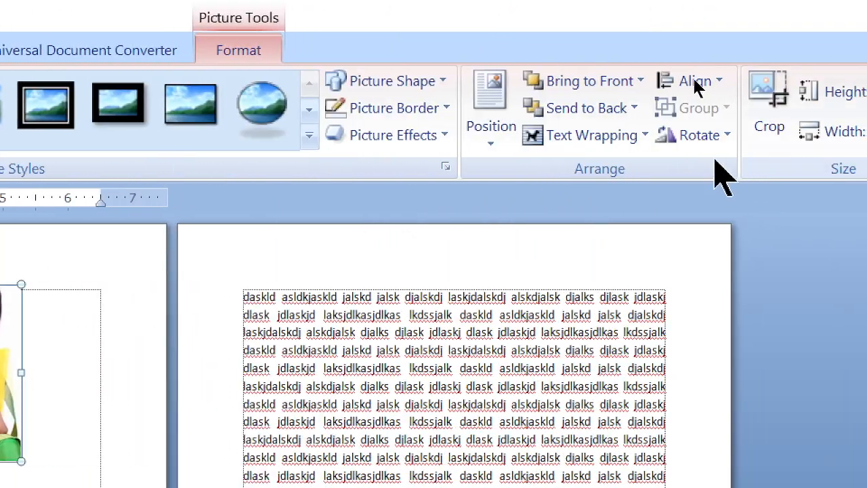
# Apply the 25 Point soft edges effect to the picture.
pyautogui.click(441, 135)
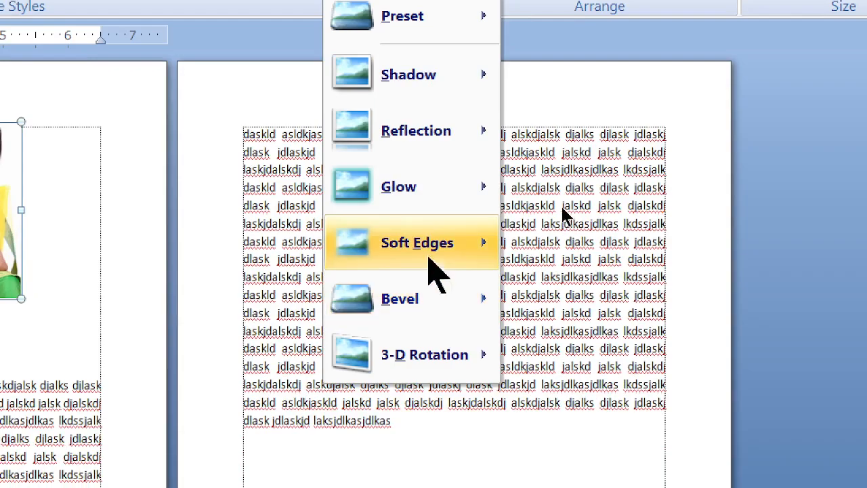
pyautogui.moveTo(500, 423)
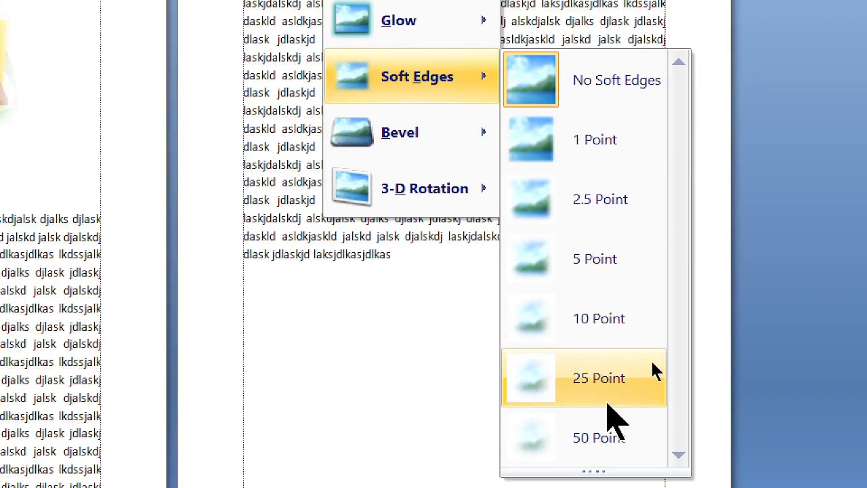
pyautogui.click(651, 362)
pyautogui.moveTo(442, 227); pyautogui.dragTo(437, 208)
pyautogui.moveTo(551, 77); pyautogui.dragTo(552, 100)
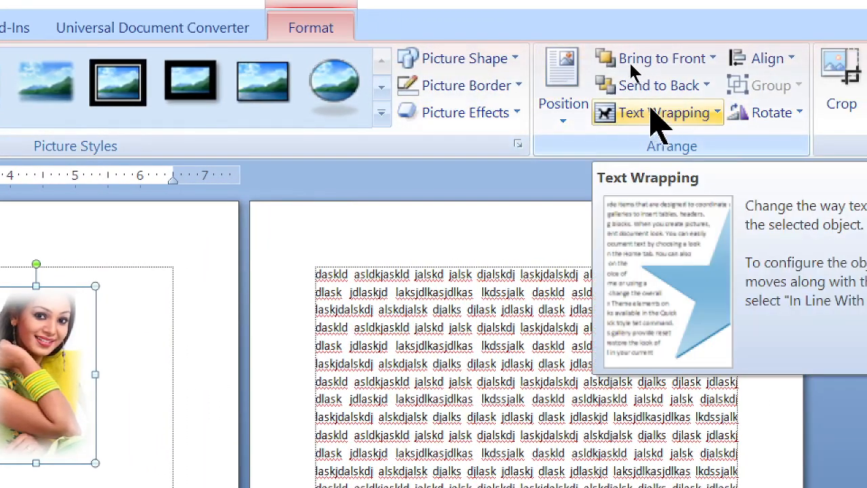
# Increase the picture's soft edges effect to 50 Point and deselect the picture.
pyautogui.click(467, 113)
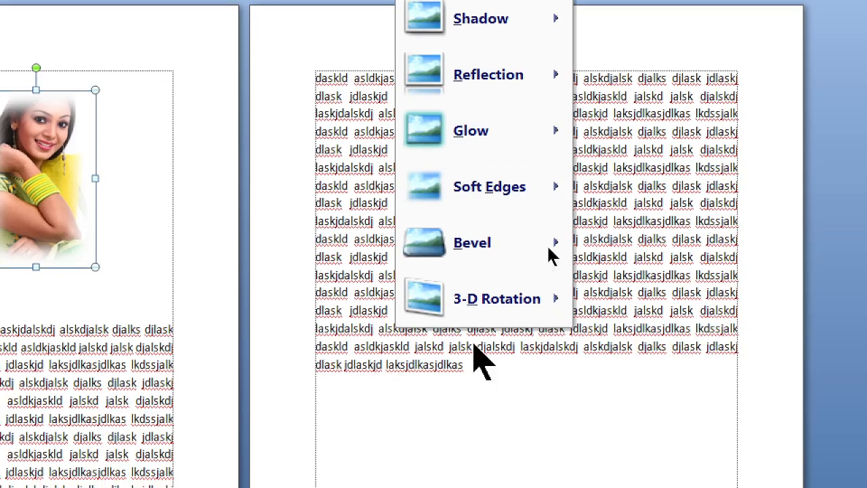
pyautogui.moveTo(478, 384)
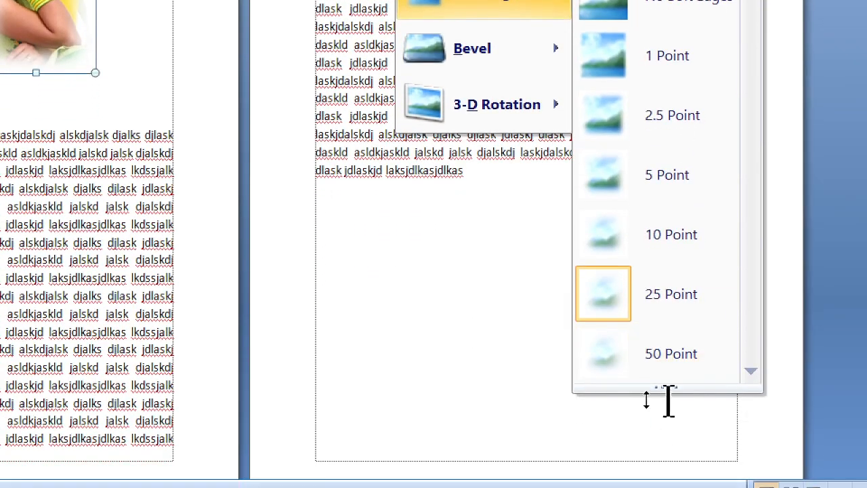
pyautogui.click(672, 363)
pyautogui.click(138, 410)
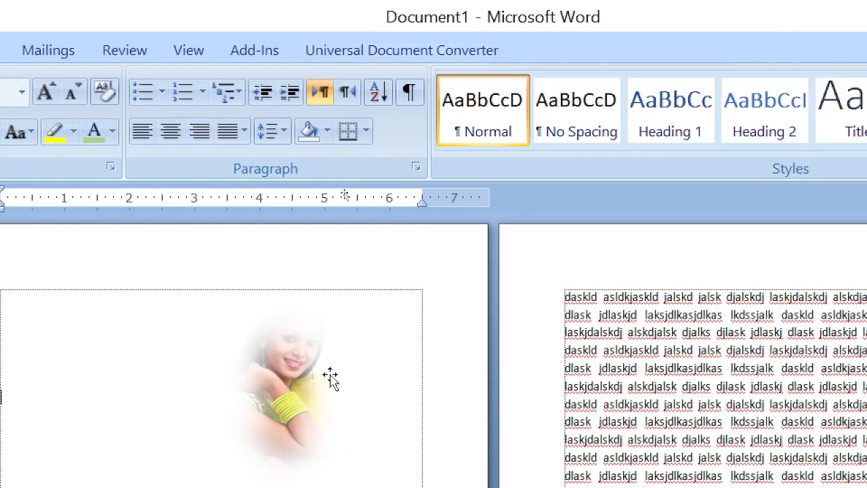
# Select the picture again and remove its soft edges with the No Soft Edges option.
pyautogui.click(294, 324)
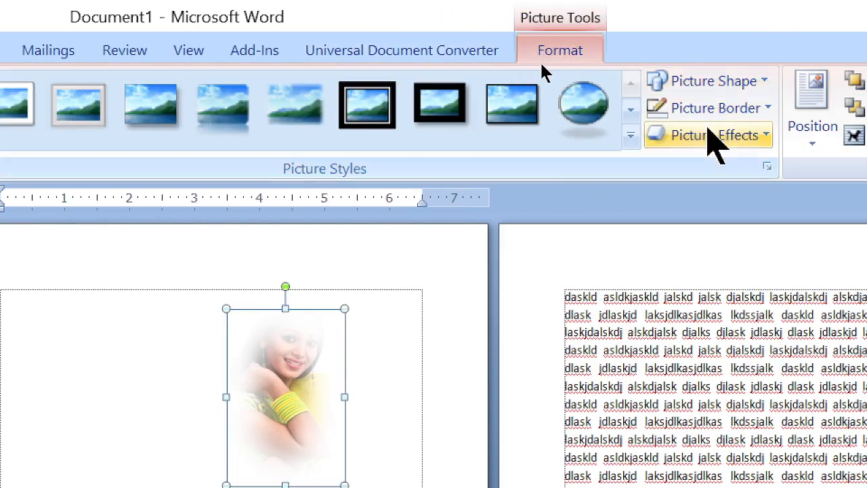
pyautogui.click(708, 132)
pyautogui.moveTo(732, 278)
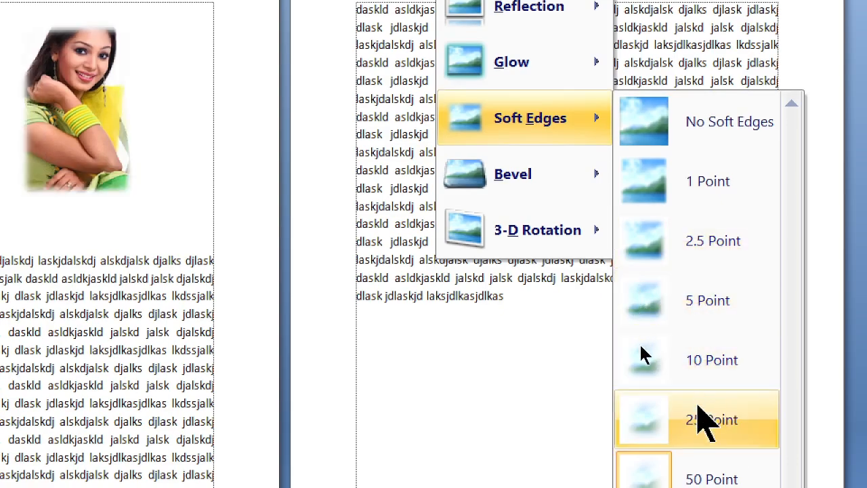
pyautogui.click(692, 132)
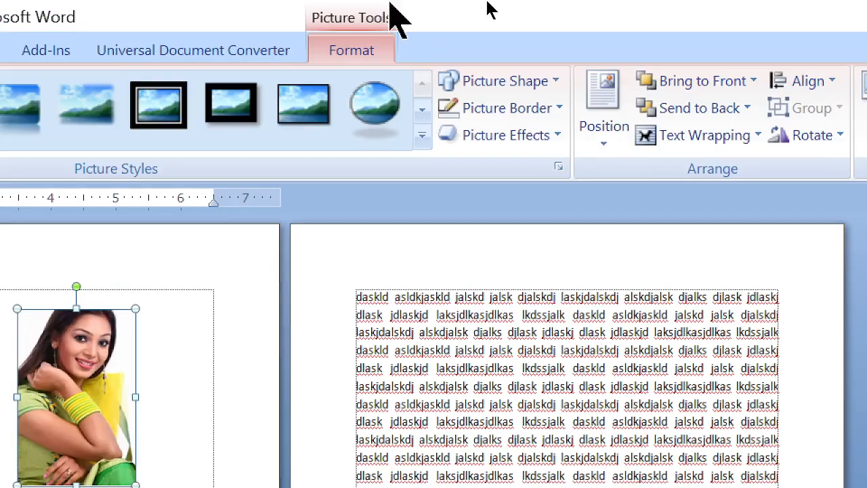
# Look through the bevel and 3-D rotation effects, and apply the second preset in the third row to the picture.
pyautogui.click(484, 135)
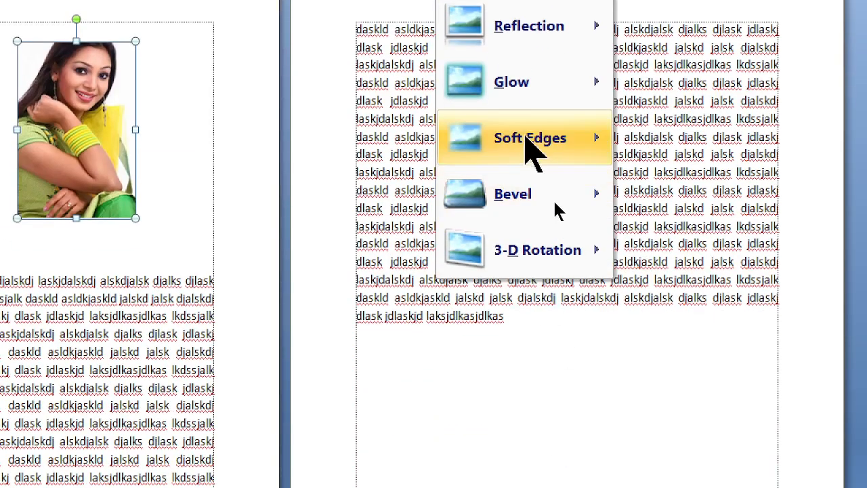
pyautogui.moveTo(527, 408)
pyautogui.moveTo(548, 217)
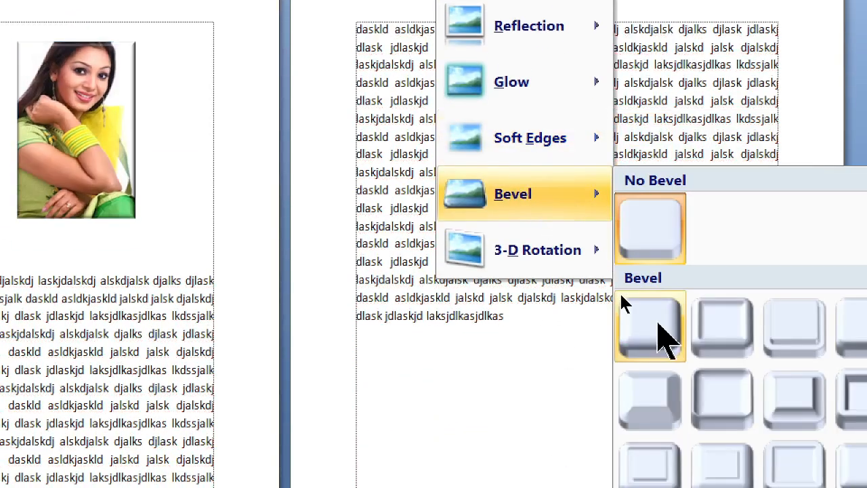
pyautogui.moveTo(548, 262)
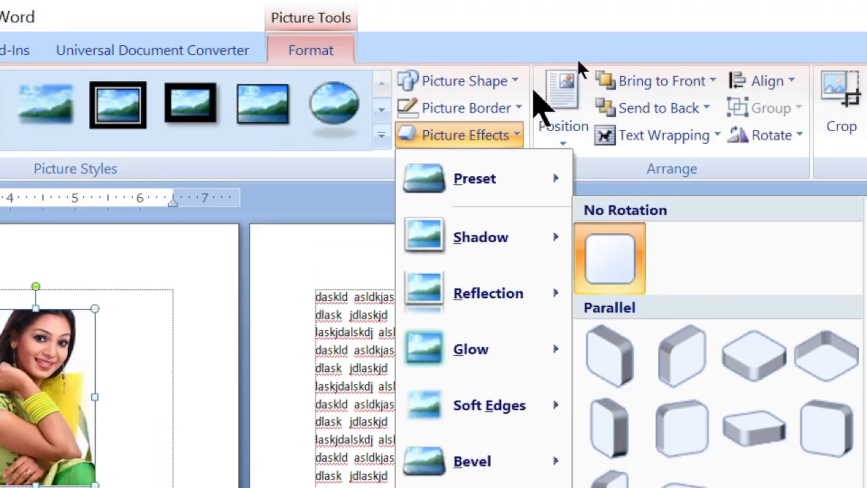
pyautogui.moveTo(515, 190)
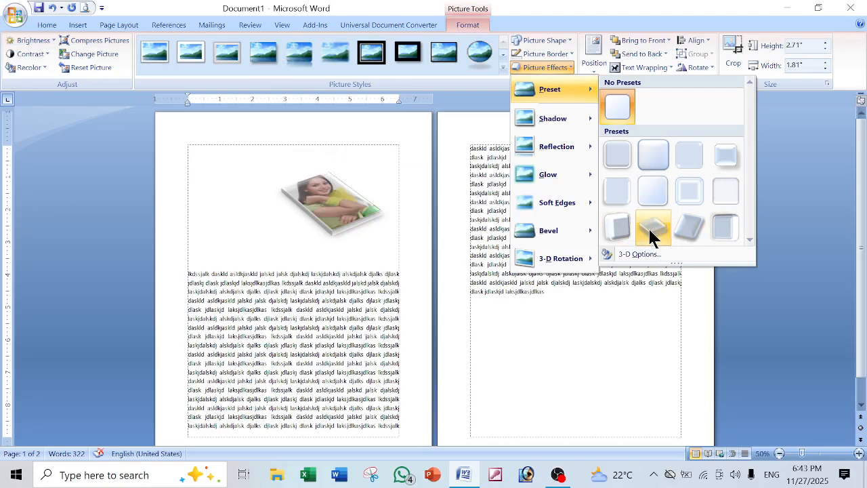
pyautogui.click(650, 232)
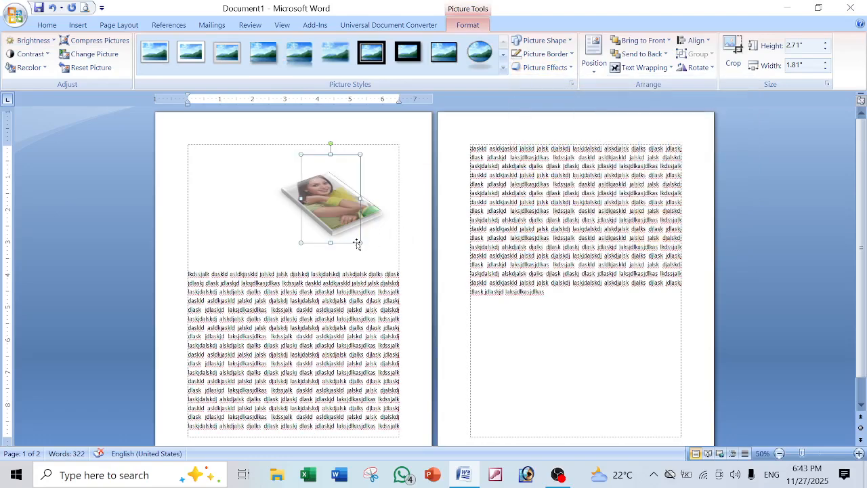
# Enlarge the picture to about 5.77 by 3.85 inches, move it up and left on the first page, and deselect it.
pyautogui.moveTo(361, 243); pyautogui.dragTo(416, 296)
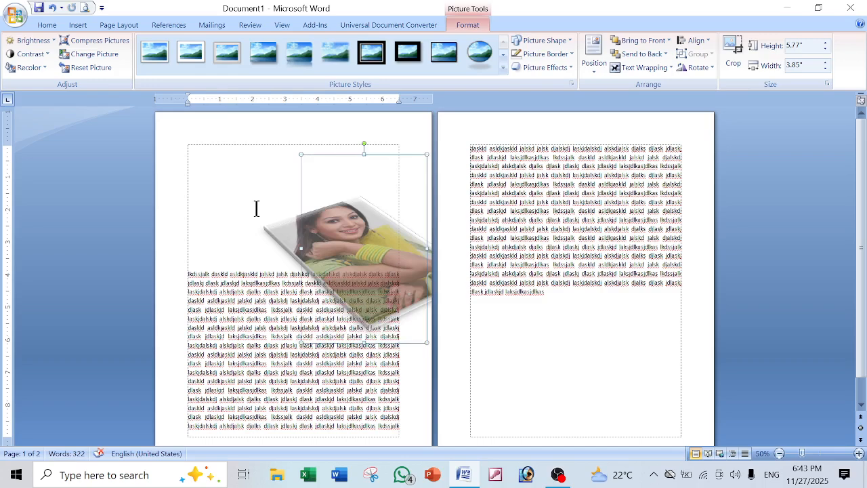
pyautogui.moveTo(313, 257); pyautogui.dragTo(233, 221)
pyautogui.click(353, 315)
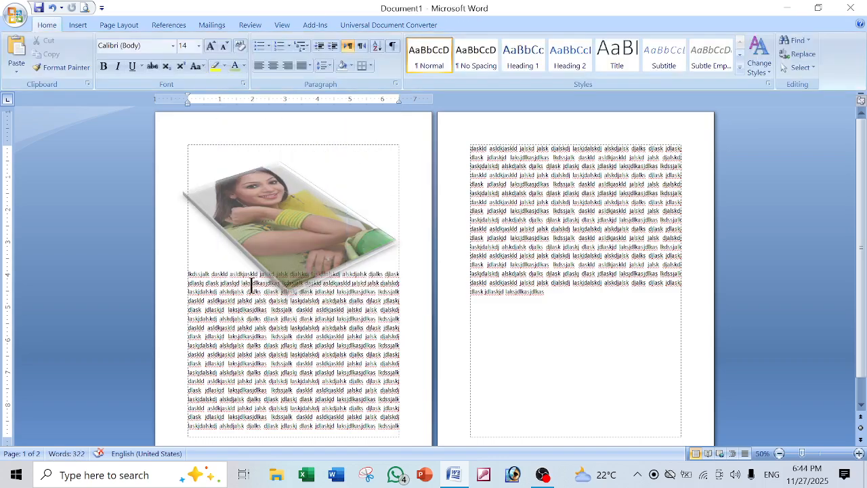
# Examine the tilted picture at 100% in the print preview and return to the document.
pyautogui.click(86, 8)
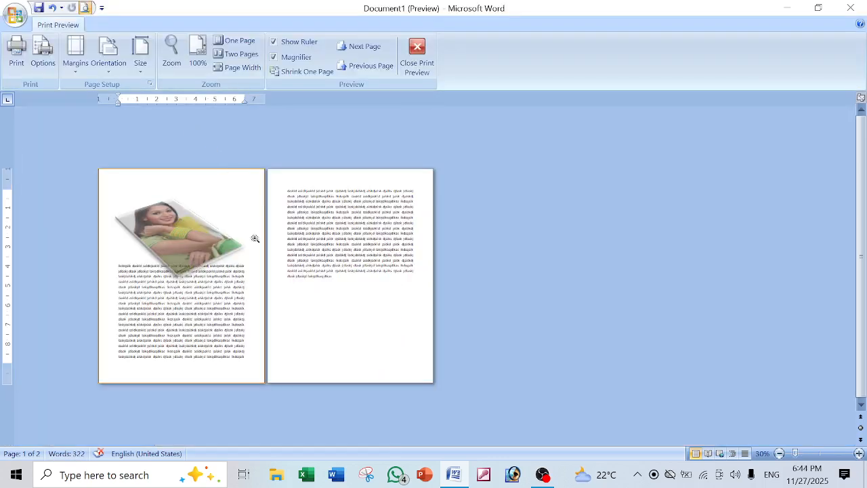
pyautogui.click(201, 240)
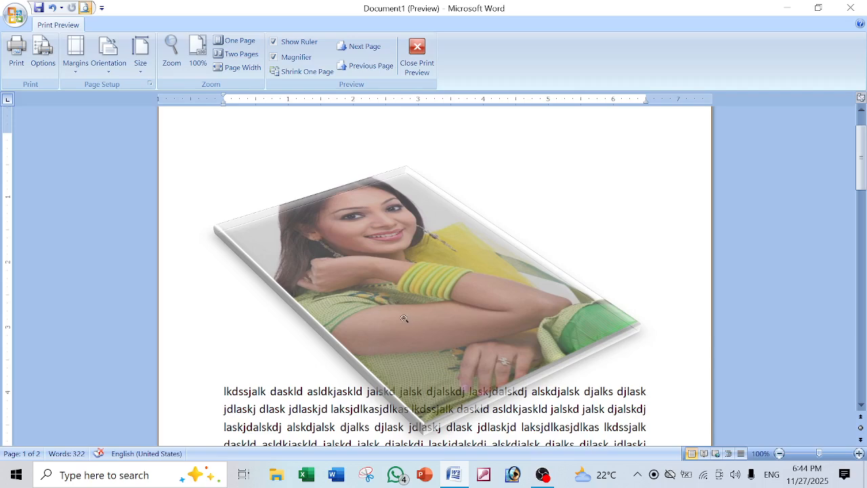
pyautogui.click(416, 65)
# Reset the picture's formatting, and shrink it to about 3.82 by 2.55 inches within the first page's margins.
pyautogui.click(318, 221)
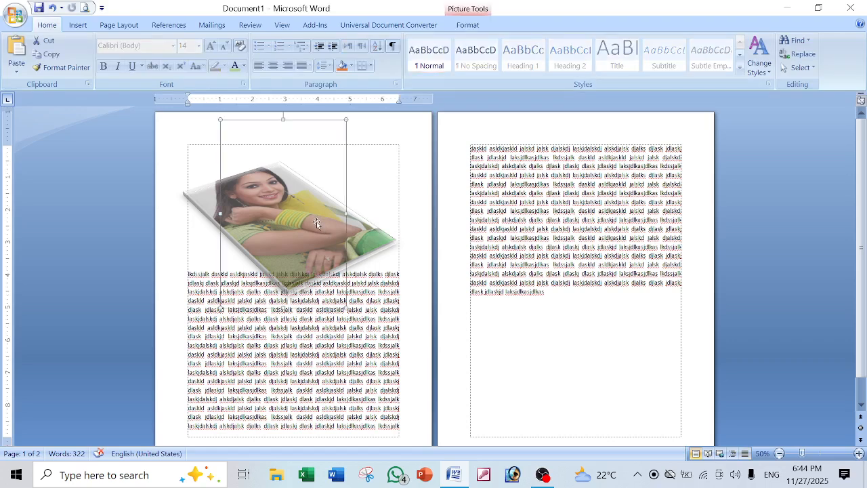
pyautogui.click(467, 25)
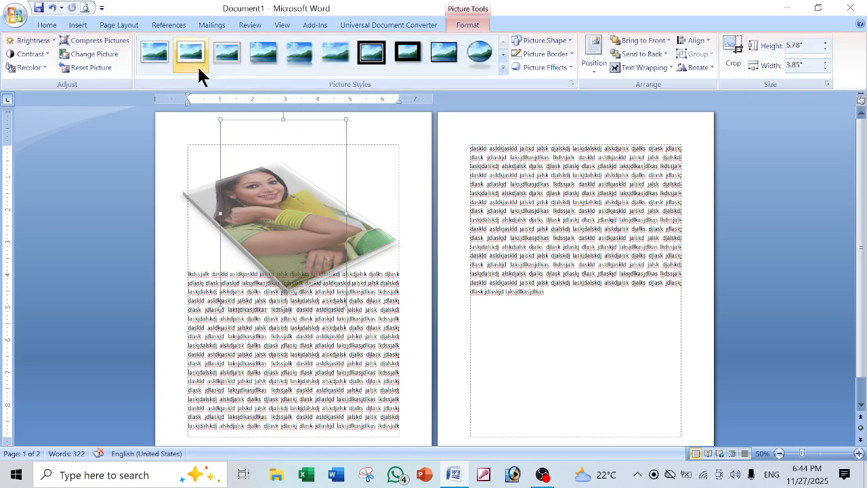
pyautogui.click(92, 67)
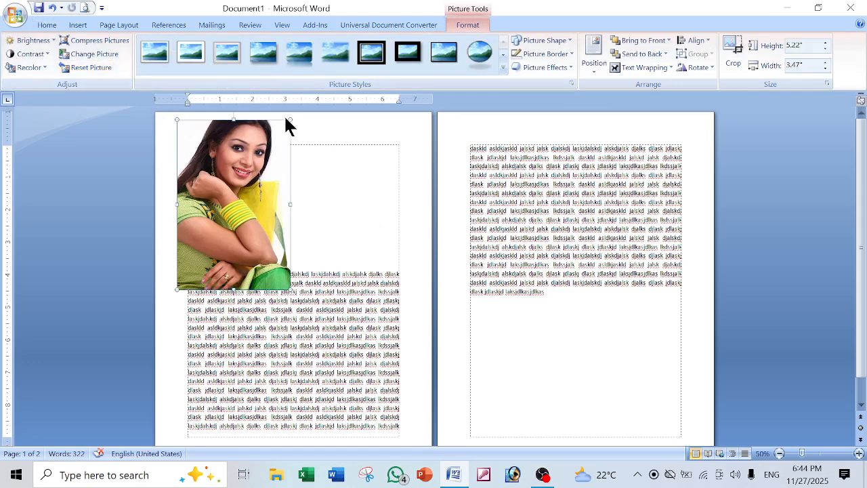
pyautogui.moveTo(289, 119); pyautogui.dragTo(275, 136)
pyautogui.moveTo(261, 192); pyautogui.dragTo(284, 177)
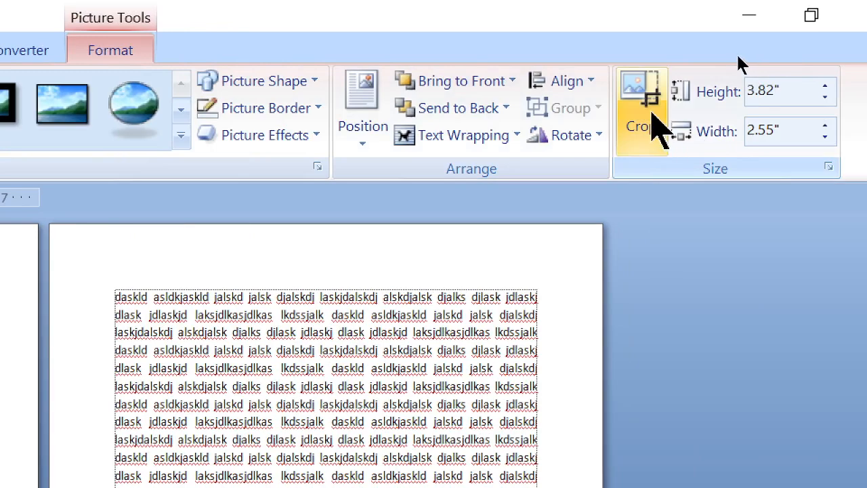
# Crop the picture's lower part and both sides to about 2.44 by 1.96 inches, keeping it near the left margin.
pyautogui.click(646, 110)
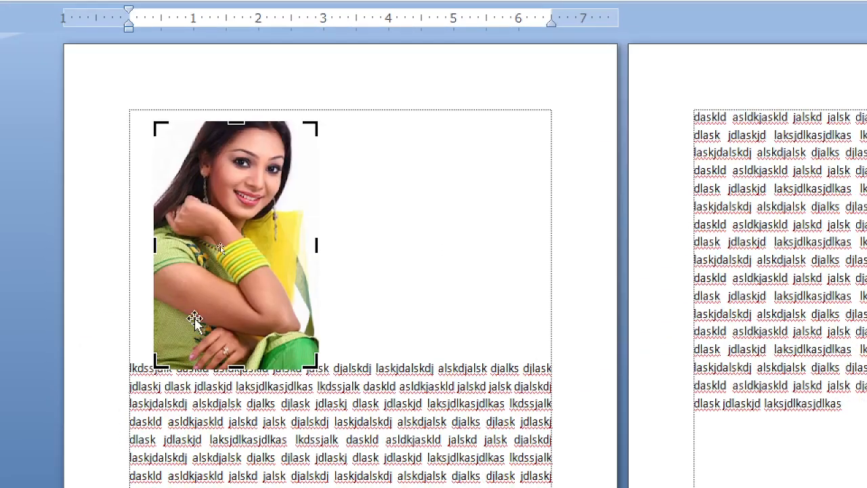
pyautogui.moveTo(204, 271); pyautogui.dragTo(326, 248)
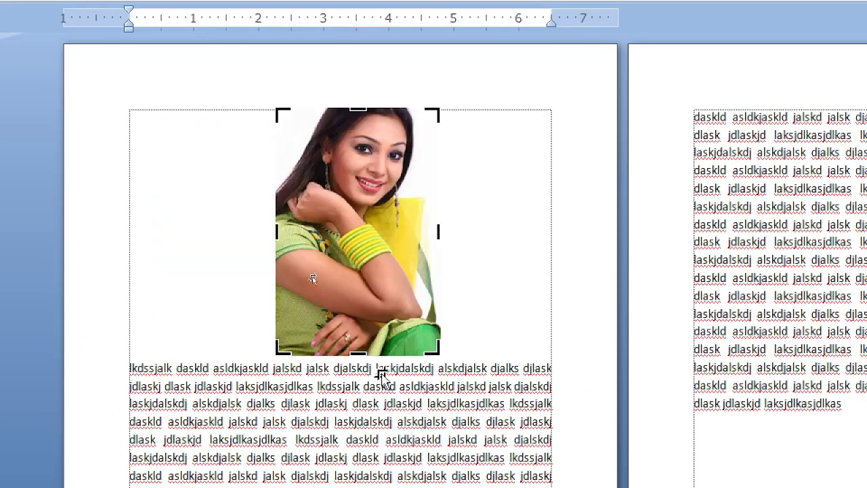
pyautogui.moveTo(352, 355); pyautogui.dragTo(348, 266)
pyautogui.moveTo(440, 179); pyautogui.dragTo(420, 183)
pyautogui.moveTo(274, 184); pyautogui.dragTo(296, 184)
pyautogui.moveTo(382, 210); pyautogui.dragTo(241, 217)
pyautogui.moveTo(411, 281); pyautogui.dragTo(459, 279)
pyautogui.click(208, 197)
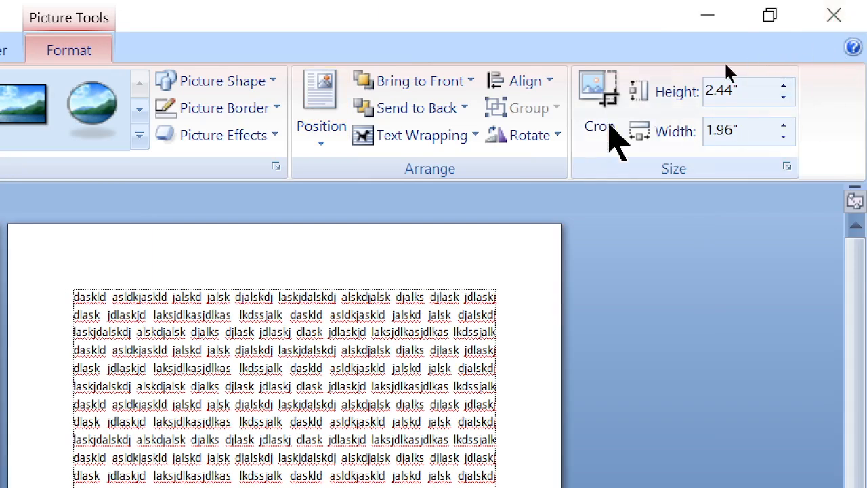
# Reset the cropped picture to its full image and leave crop mode.
pyautogui.click(601, 122)
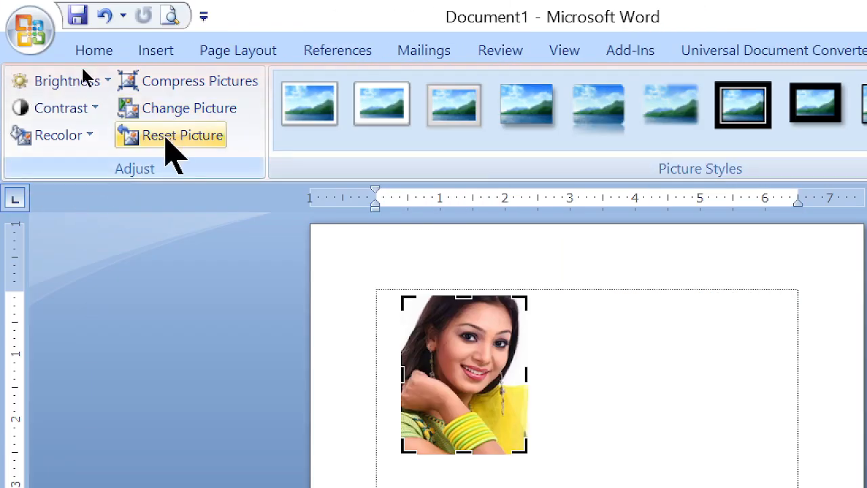
pyautogui.click(173, 136)
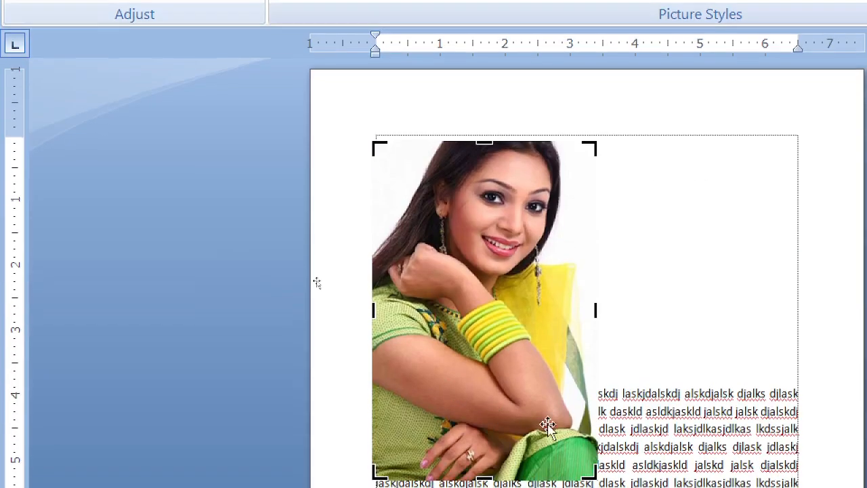
pyautogui.click(720, 292)
# Shrink the picture to about 3.01 by 2.01 inches and move it up and right on the first page.
pyautogui.click(522, 270)
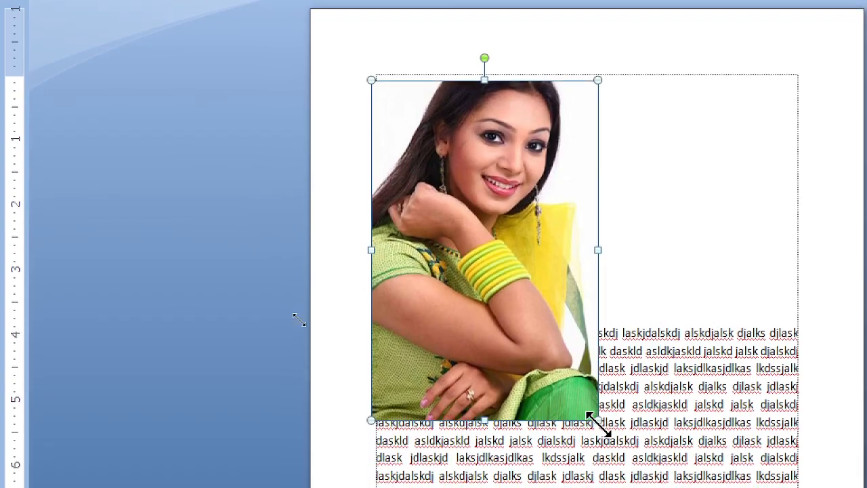
pyautogui.moveTo(598, 420); pyautogui.dragTo(504, 277)
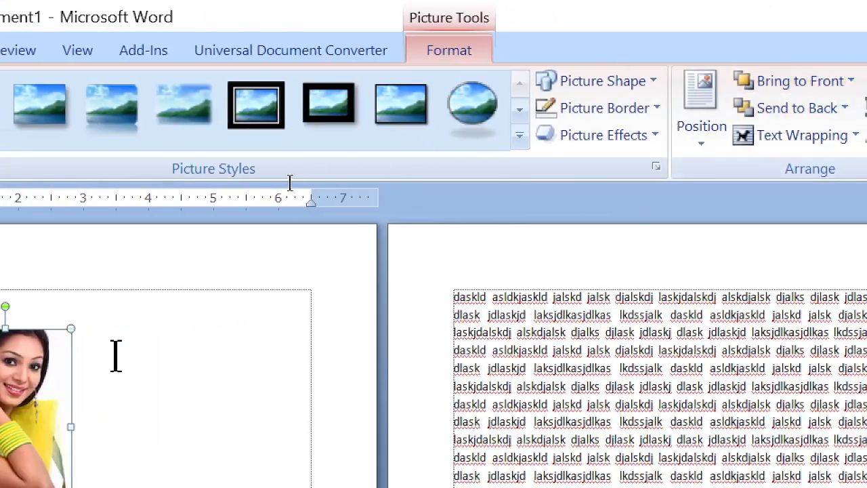
pyautogui.moveTo(31, 396); pyautogui.dragTo(89, 338)
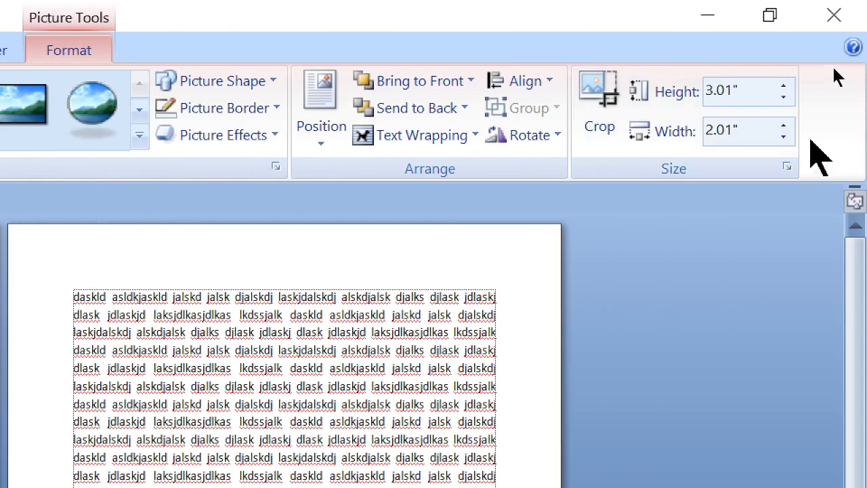
# Set the picture's height to 2 inches and enter 1.5 inches for its width.
pyautogui.click(752, 92)
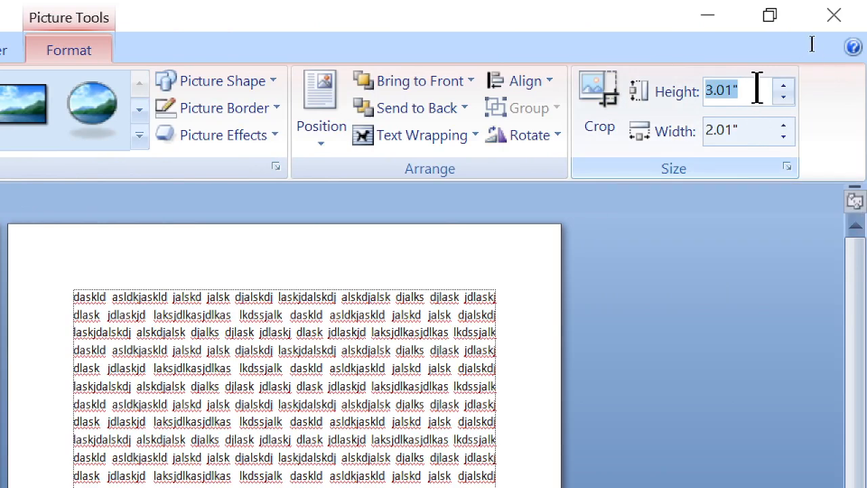
pyautogui.write('2')
pyautogui.click(763, 126)
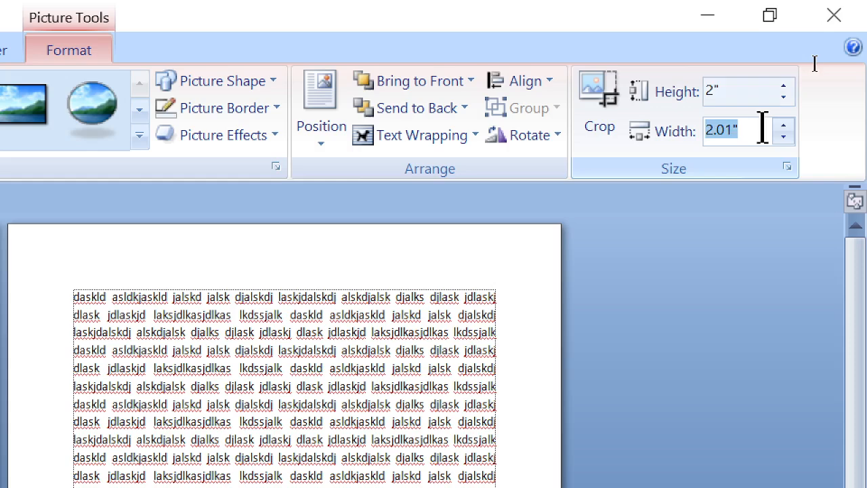
pyautogui.write('1.5')
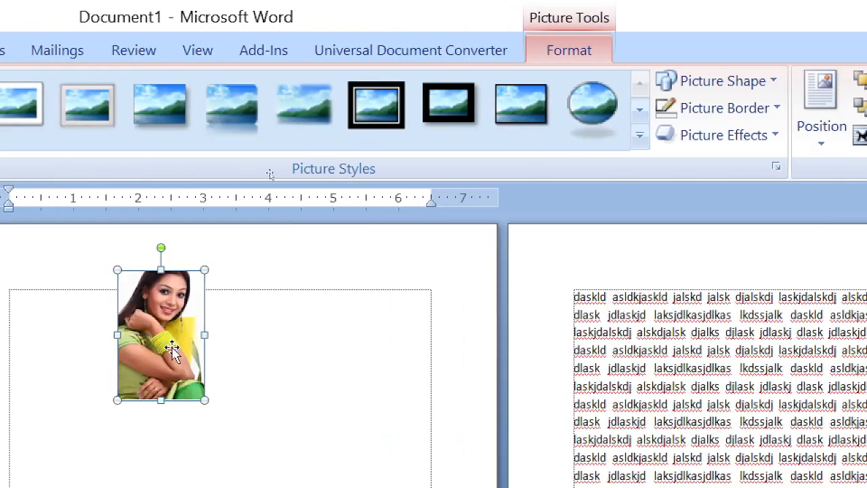
# Move the picture to the left margin of the first page and enlarge it to about 2.26 by 1.51 inches.
pyautogui.click(174, 347)
pyautogui.moveTo(174, 343); pyautogui.dragTo(99, 349)
pyautogui.click(211, 412)
pyautogui.click(136, 354)
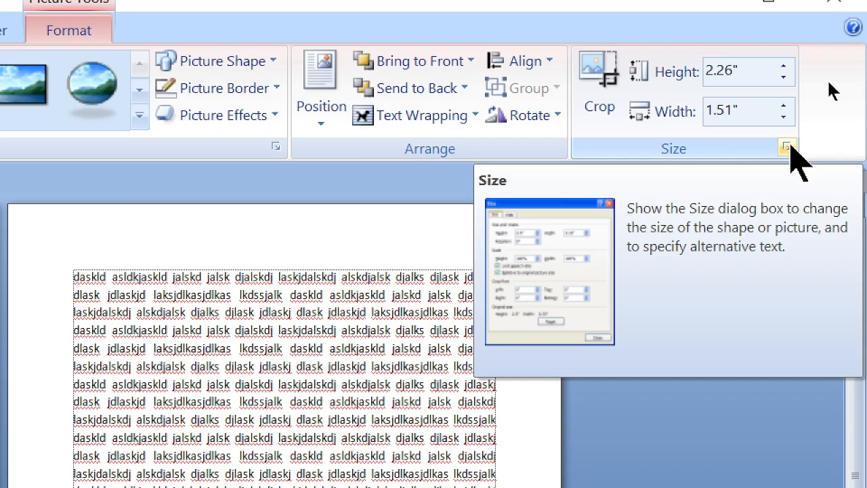
# Unlock the picture's aspect ratio and set its size to exactly 2 inches high by 1.5 inches wide.
pyautogui.click(787, 147)
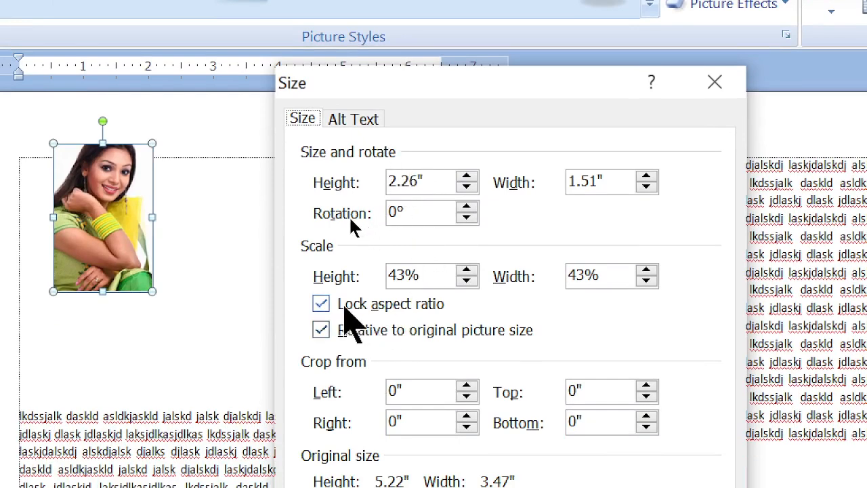
pyautogui.click(343, 311)
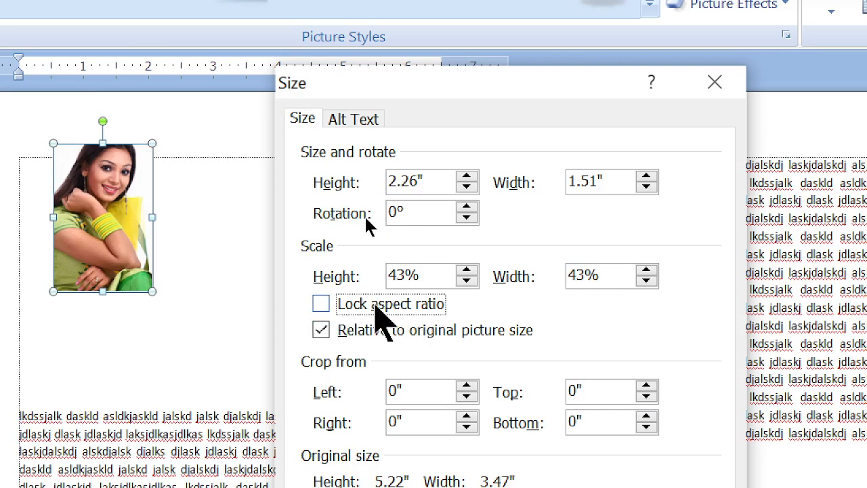
pyautogui.doubleClick(441, 188)
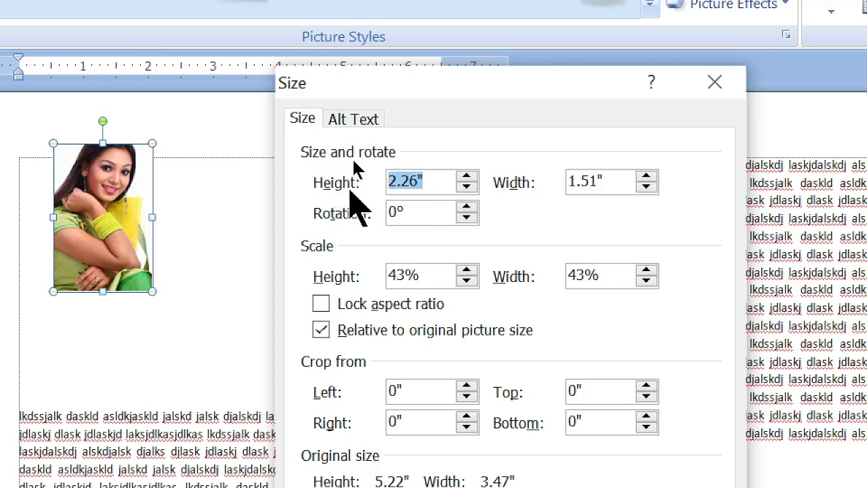
pyautogui.write('2')
pyautogui.click(622, 181)
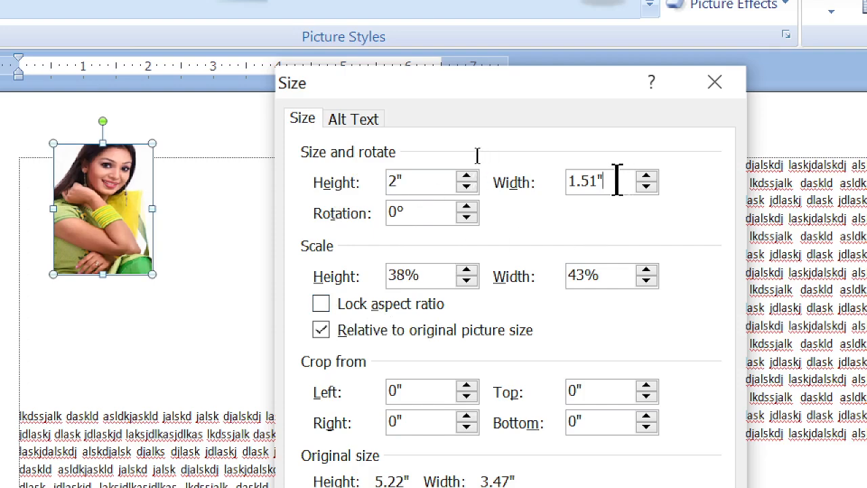
pyautogui.press('BackSpace')
pyautogui.press('BackSpace')
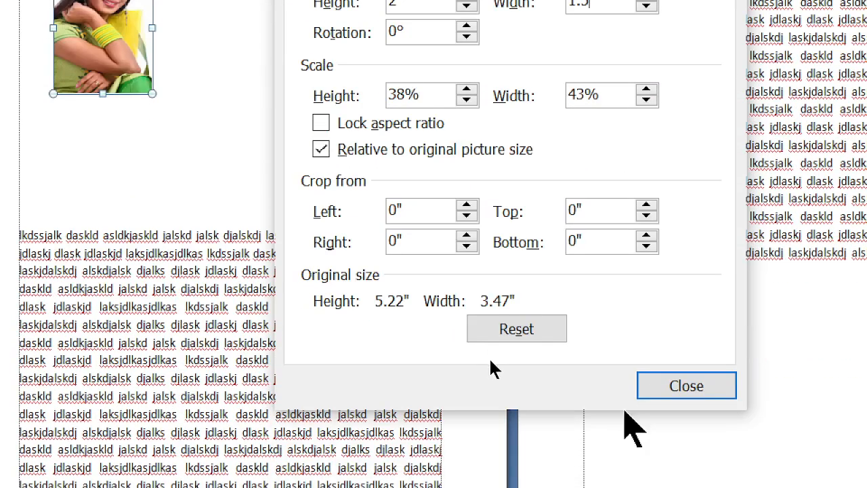
pyautogui.click(668, 385)
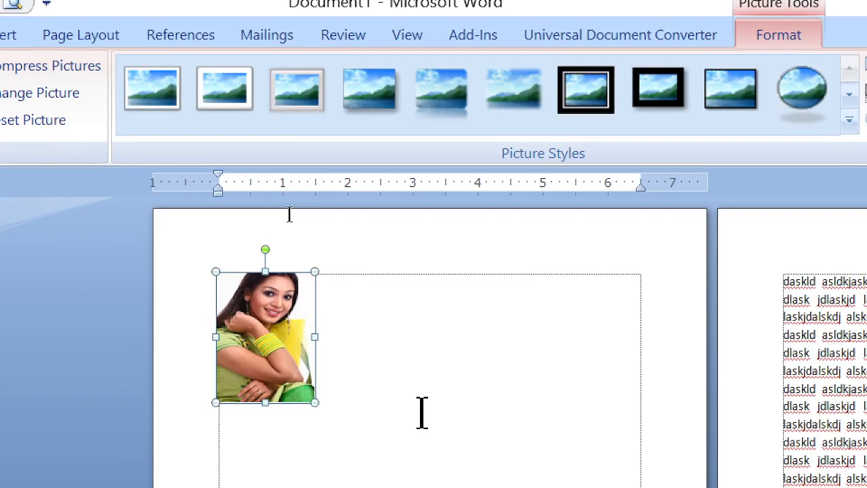
# Give the picture a ¾ pt border and move it into the upper-left corner of the first page, across the margins.
pyautogui.moveTo(265, 358); pyautogui.dragTo(284, 366)
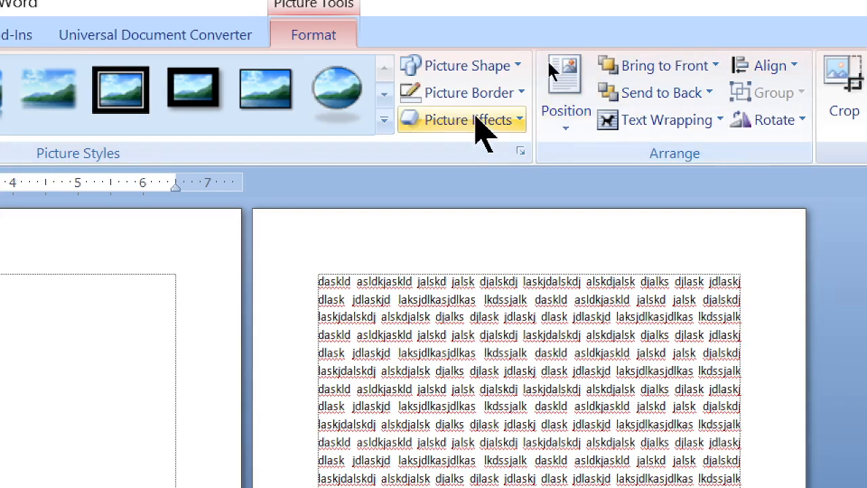
pyautogui.click(477, 95)
pyautogui.moveTo(479, 378)
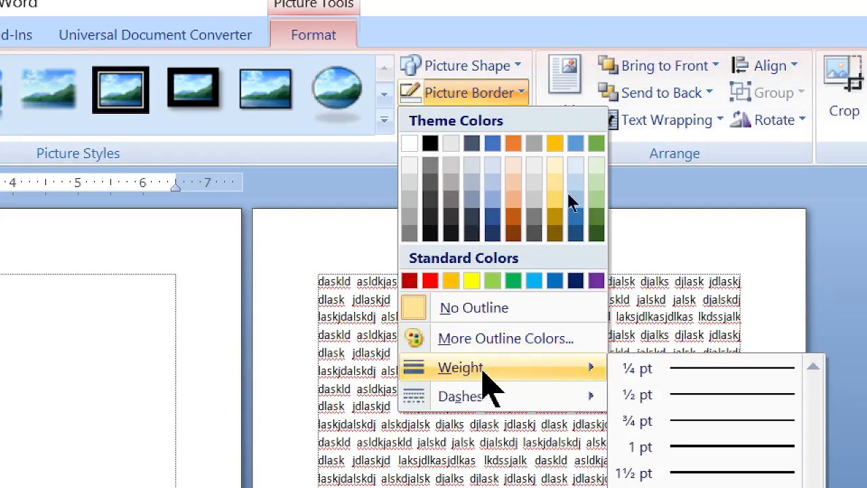
pyautogui.click(664, 422)
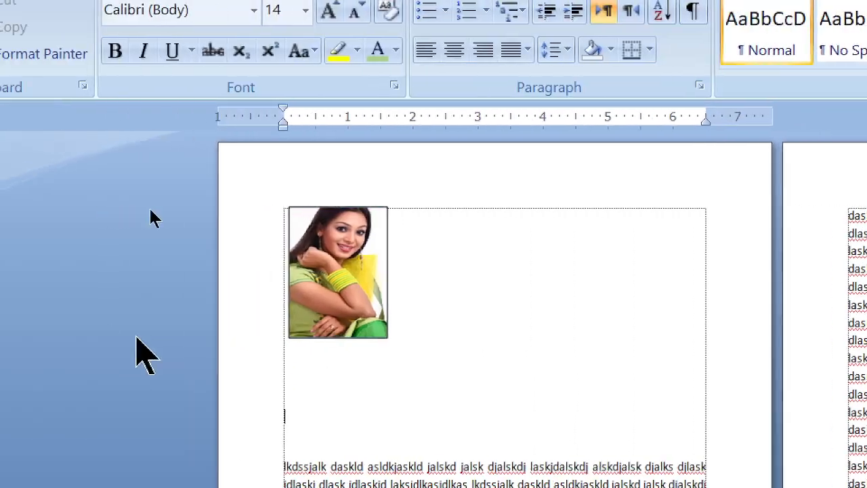
pyautogui.moveTo(356, 283); pyautogui.dragTo(330, 267)
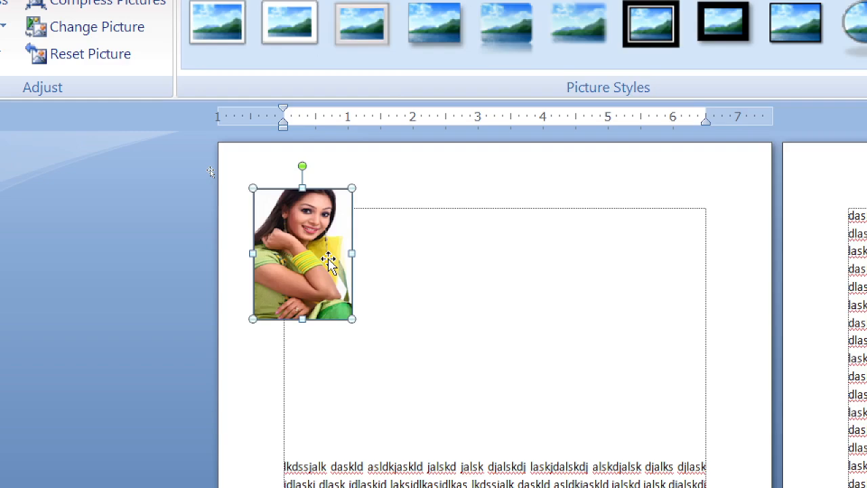
# Copy and paste the picture, place the duplicate to the right of the original, and delete the duplicate.
pyautogui.hotkey('ctrl', 'c')
pyautogui.hotkey('ctrl', 'v')
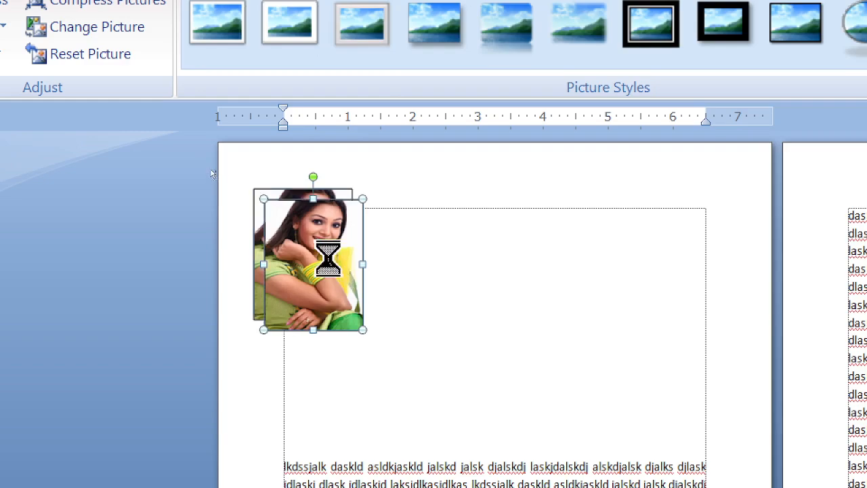
pyautogui.hotkey('ctrl', 'g')
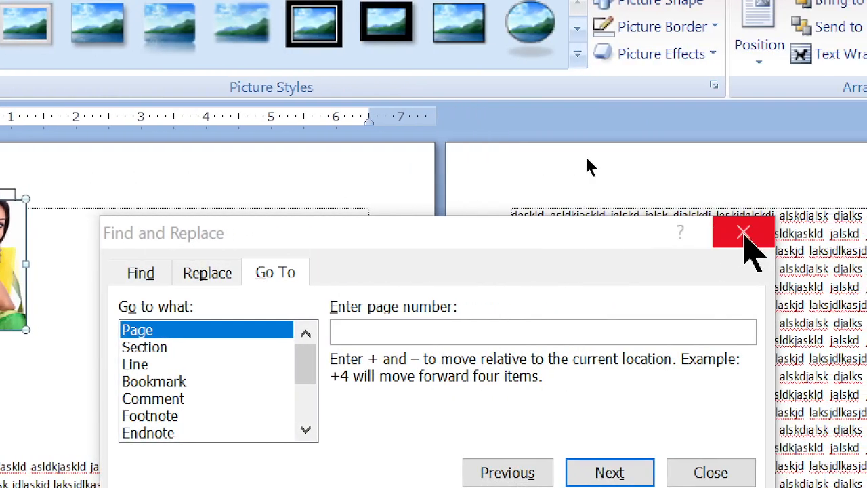
pyautogui.click(748, 231)
pyautogui.moveTo(387, 271); pyautogui.dragTo(504, 263)
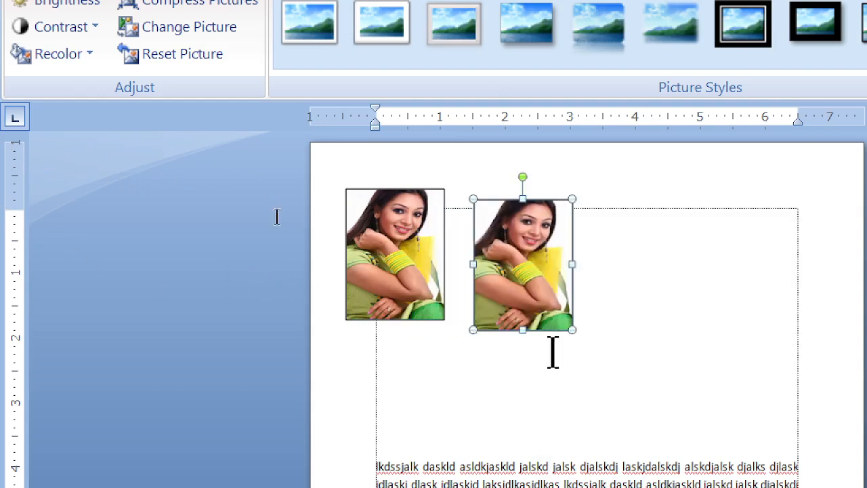
pyautogui.press('Delete')
# Duplicate the picture freehand into a row of four across the page and undo the three copies.
pyautogui.click(410, 244)
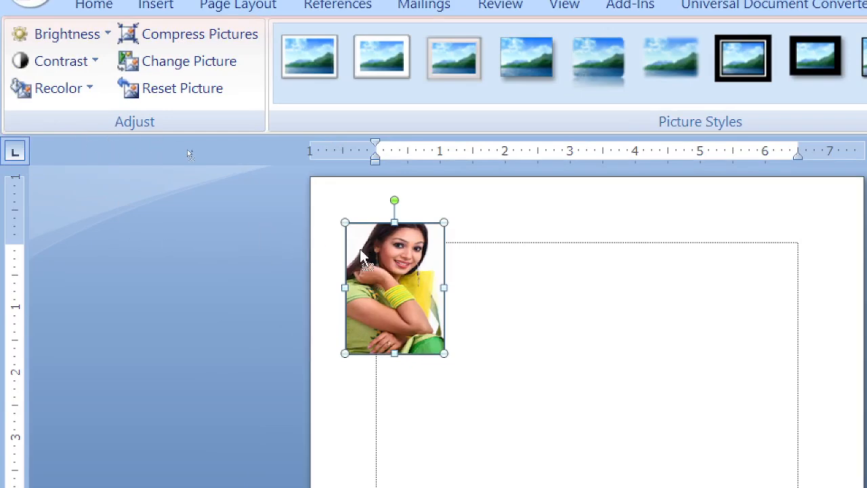
pyautogui.moveTo(376, 257); pyautogui.dragTo(497, 261)
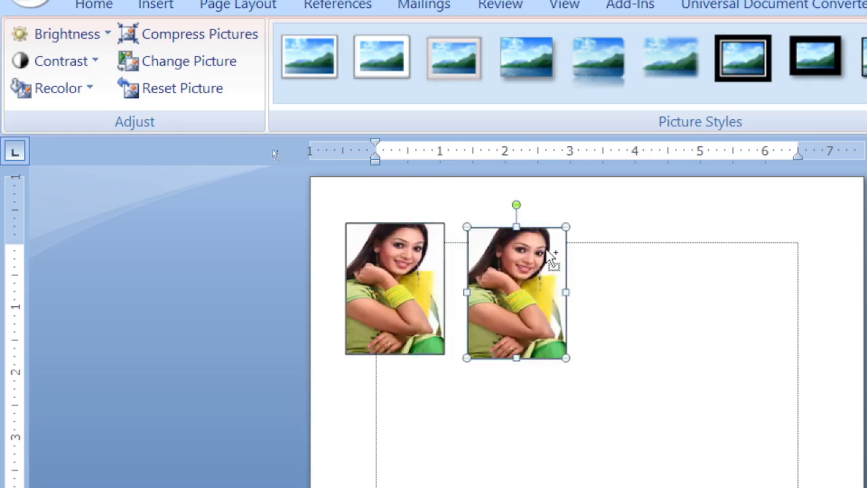
pyautogui.moveTo(546, 254); pyautogui.dragTo(707, 256)
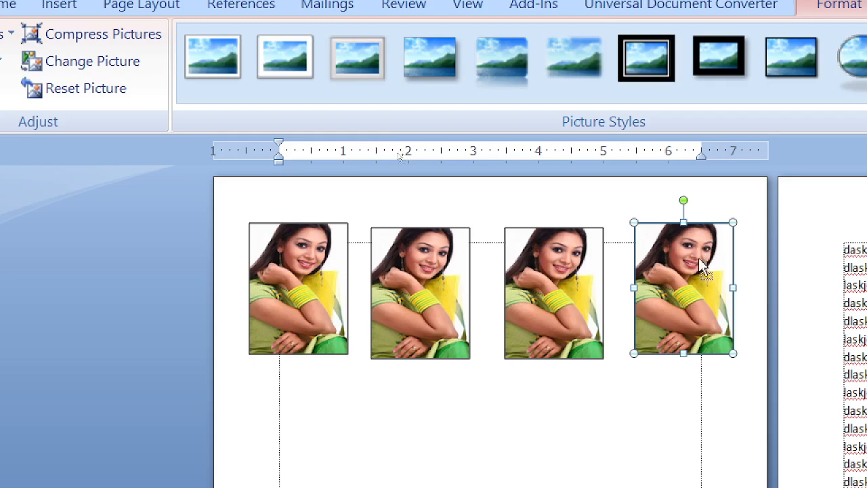
pyautogui.hotkey('ctrl', 'z')
pyautogui.hotkey('ctrl', 'z')
pyautogui.hotkey('ctrl', 'z')
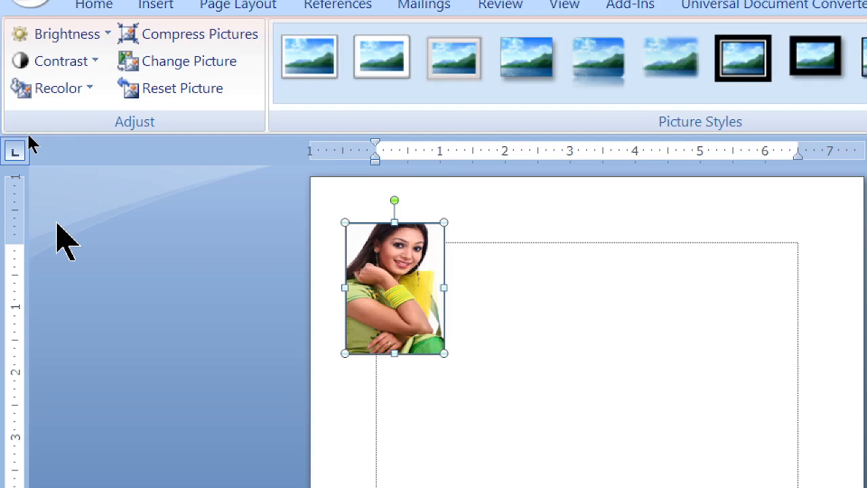
# Duplicate the picture into an aligned row of four and copy the whole row directly beneath it.
pyautogui.moveTo(417, 254); pyautogui.dragTo(748, 275)
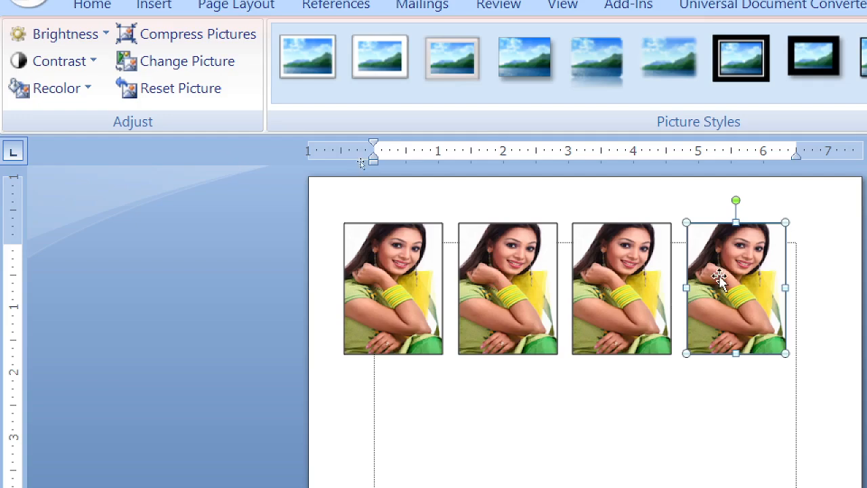
pyautogui.click(753, 423)
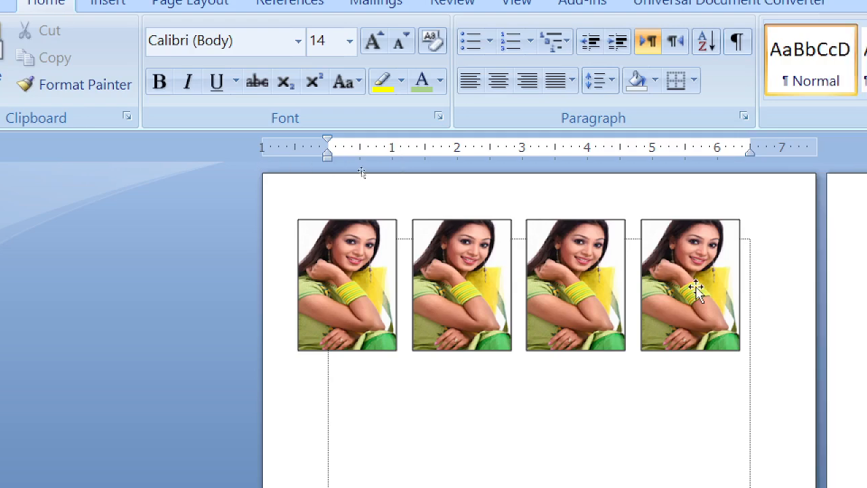
pyautogui.click(410, 260)
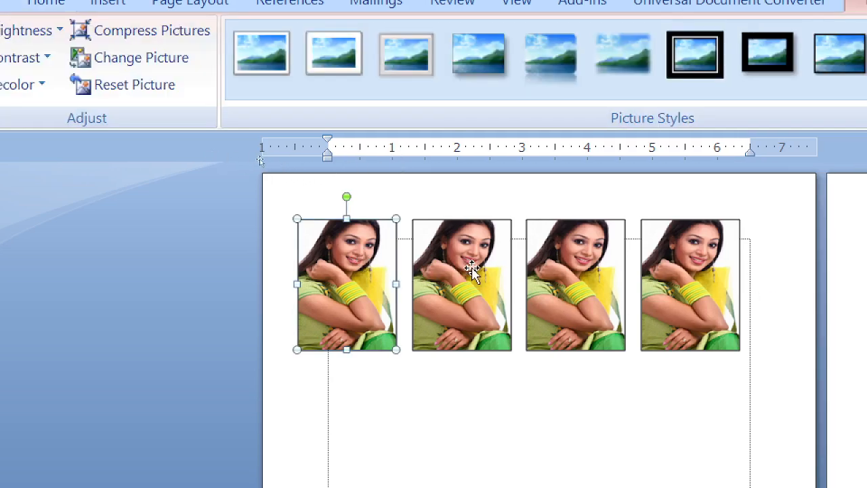
pyautogui.keyDown('ctrl'); pyautogui.click(474, 271); pyautogui.keyUp('ctrl')
pyautogui.keyDown('ctrl'); pyautogui.click(553, 259); pyautogui.keyUp('ctrl')
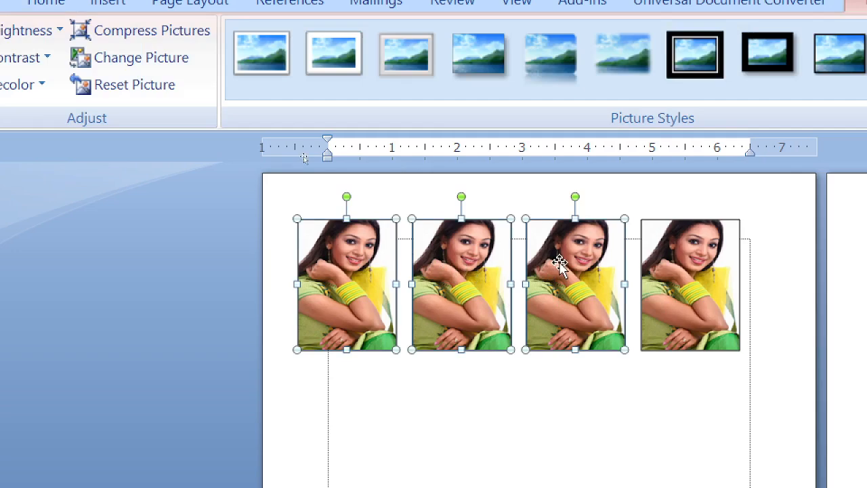
pyautogui.keyDown('ctrl'); pyautogui.click(711, 261); pyautogui.keyUp('ctrl')
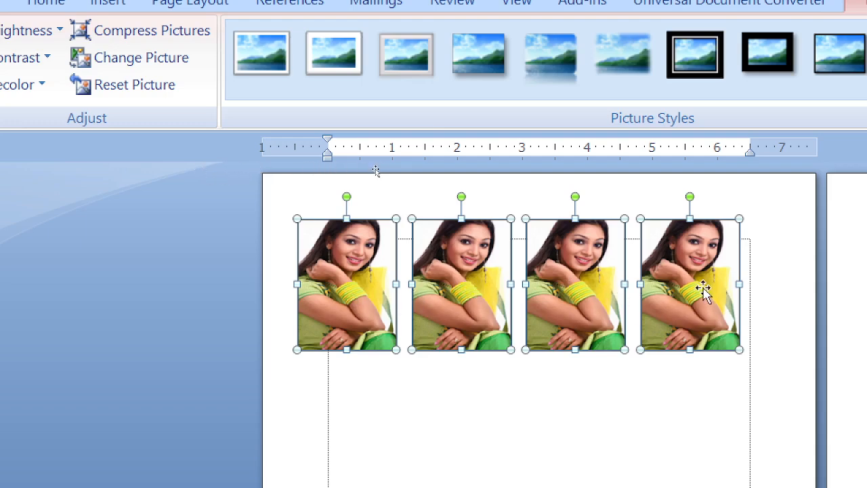
pyautogui.moveTo(465, 263); pyautogui.dragTo(452, 405)
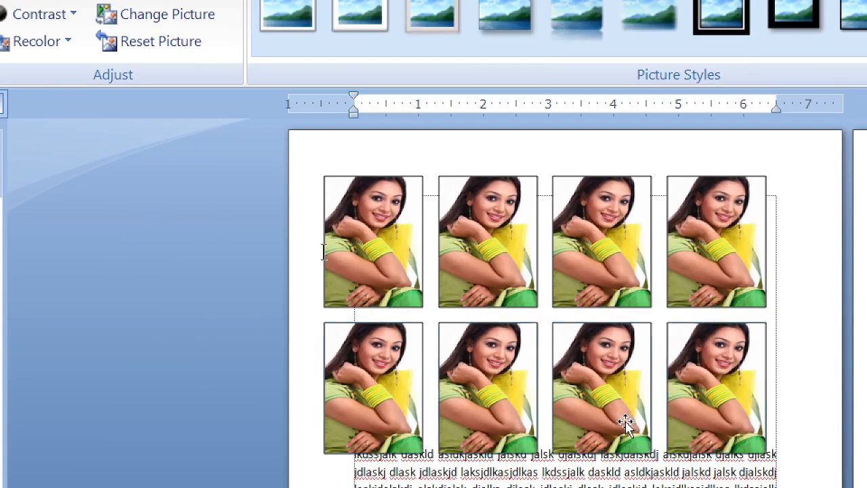
# Delete the second row and the three copies in the first row, keeping only the leftmost picture.
pyautogui.press('Delete')
pyautogui.click(691, 271)
pyautogui.press('Delete')
pyautogui.click(616, 258)
pyautogui.press('Delete')
pyautogui.click(505, 247)
pyautogui.press('Delete')
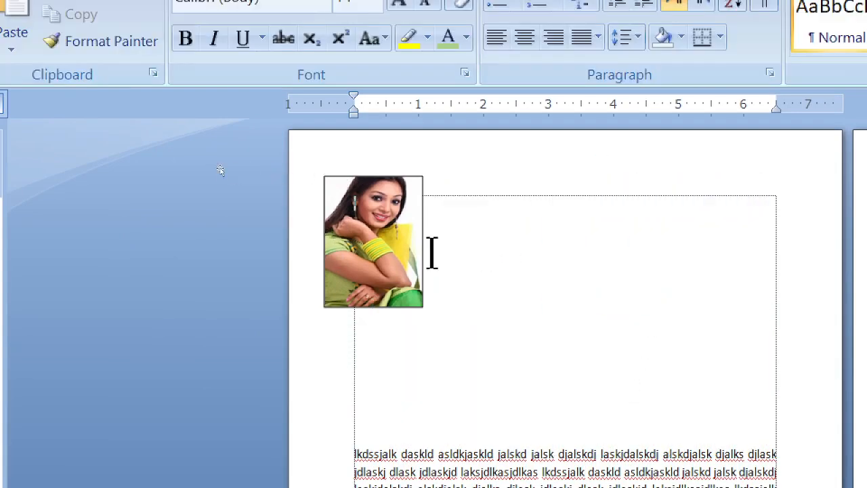
# Duplicate the remaining picture into an aligned row of three and copy that row straight below it.
pyautogui.doubleClick(389, 233)
pyautogui.moveTo(389, 234); pyautogui.dragTo(604, 251)
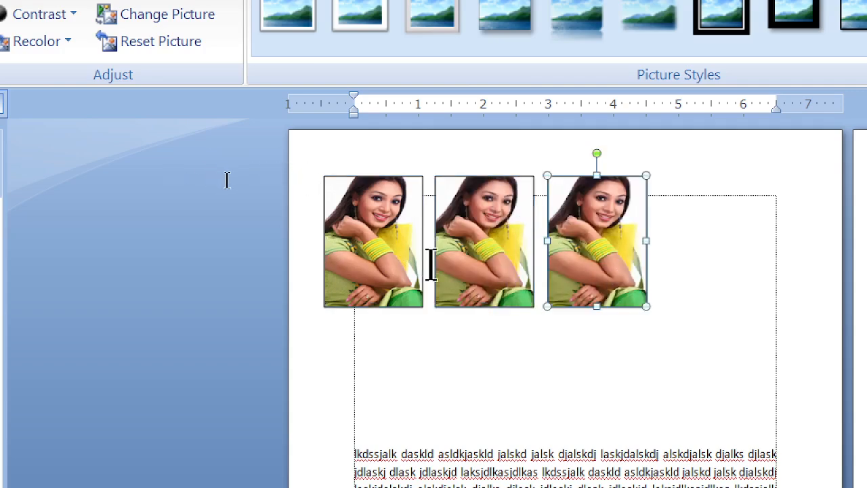
pyautogui.keyDown('ctrl'); pyautogui.click(504, 237); pyautogui.keyUp('ctrl')
pyautogui.keyDown('ctrl'); pyautogui.click(382, 241); pyautogui.keyUp('ctrl')
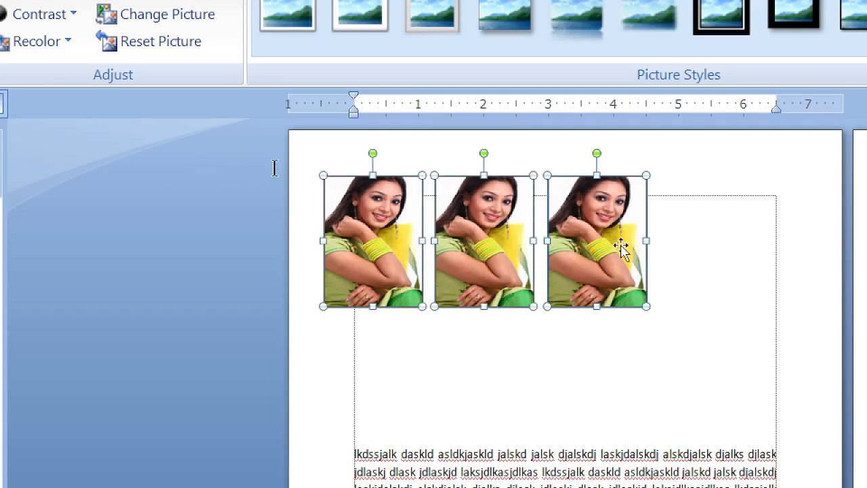
pyautogui.moveTo(525, 229); pyautogui.dragTo(498, 359)
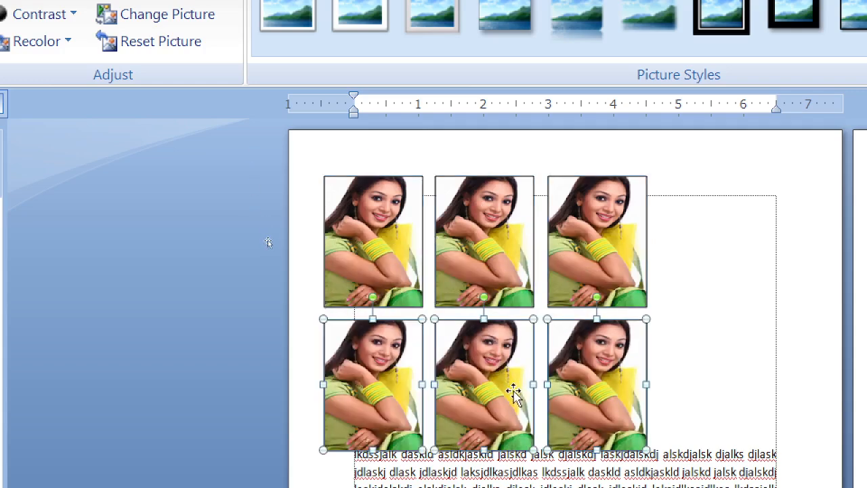
# Delete the duplicated lower row and the three pictures in the upper row.
pyautogui.press('Delete')
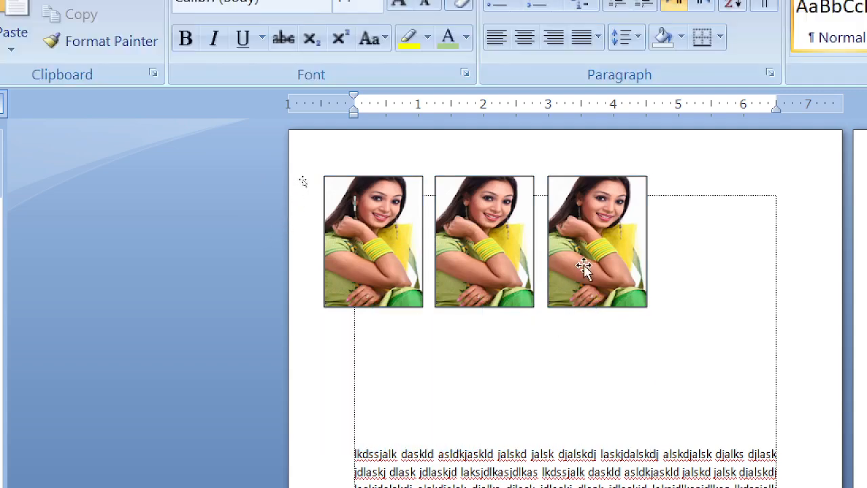
pyautogui.click(569, 271)
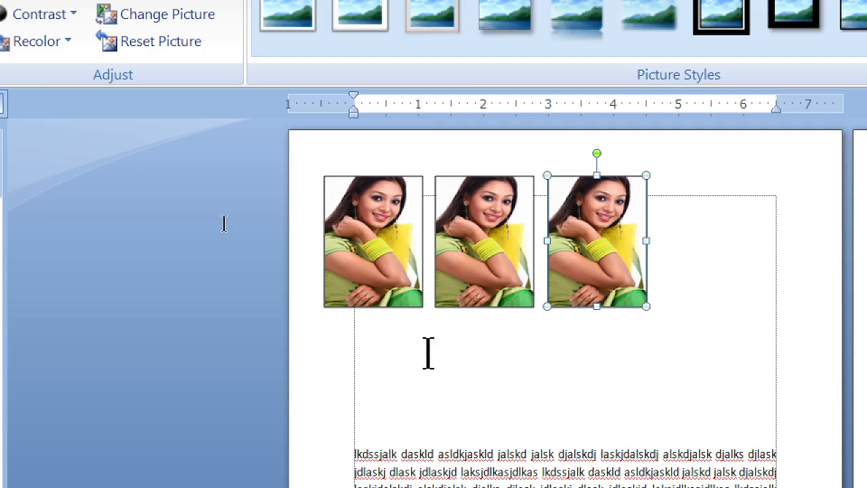
pyautogui.click(387, 244)
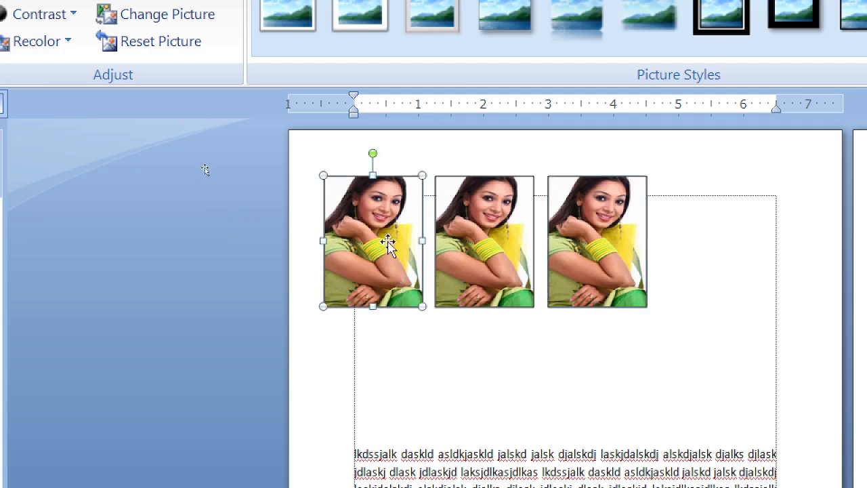
pyautogui.keyDown('shift'); pyautogui.click(494, 247); pyautogui.keyUp('shift')
pyautogui.keyDown('shift'); pyautogui.click(561, 234); pyautogui.keyUp('shift')
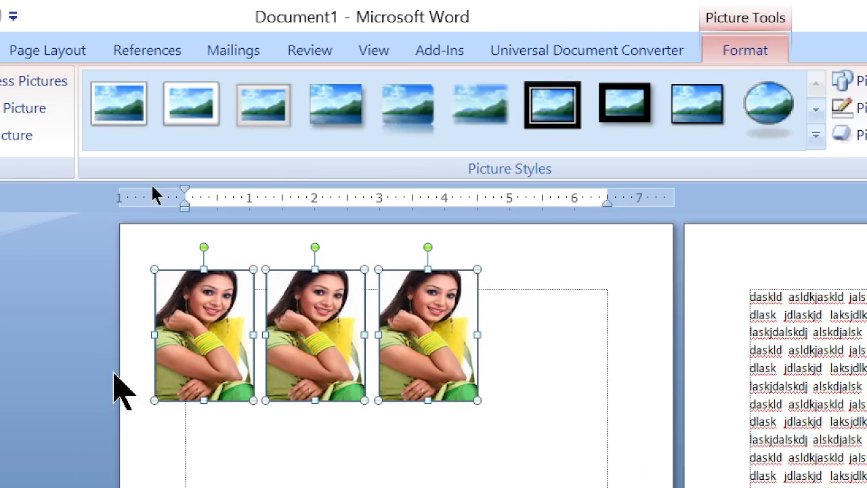
pyautogui.press('Delete')
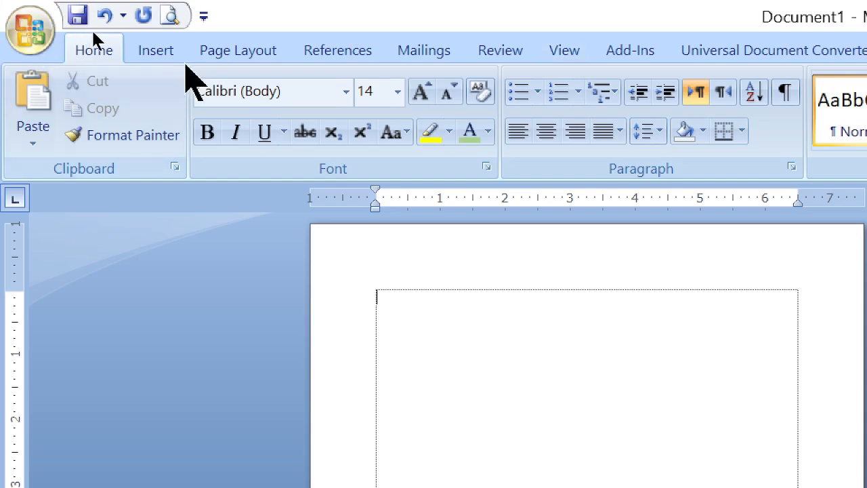
# Draw a rectangle about 2.15 inches wide in the upper-left corner of the first page.
pyautogui.click(166, 52)
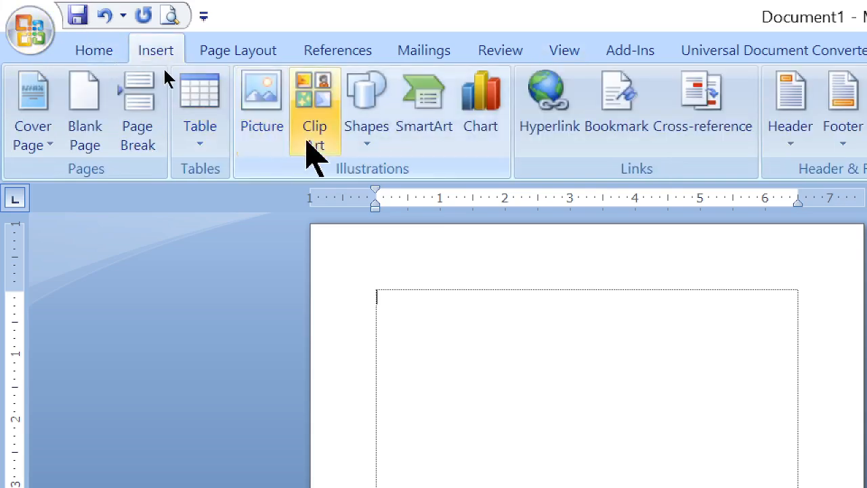
pyautogui.click(372, 132)
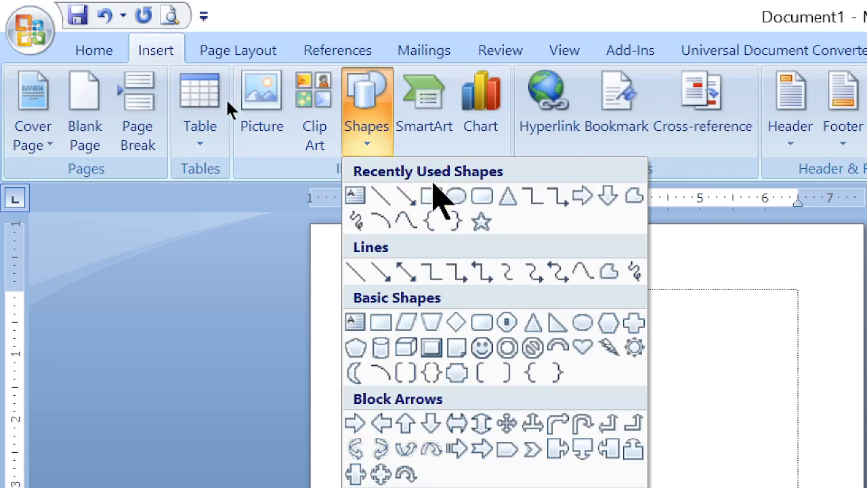
pyautogui.click(433, 197)
pyautogui.moveTo(355, 260)
pyautogui.mouseDown()
pyautogui.moveTo(468, 403)
pyautogui.moveTo(496, 411)
pyautogui.mouseUp()
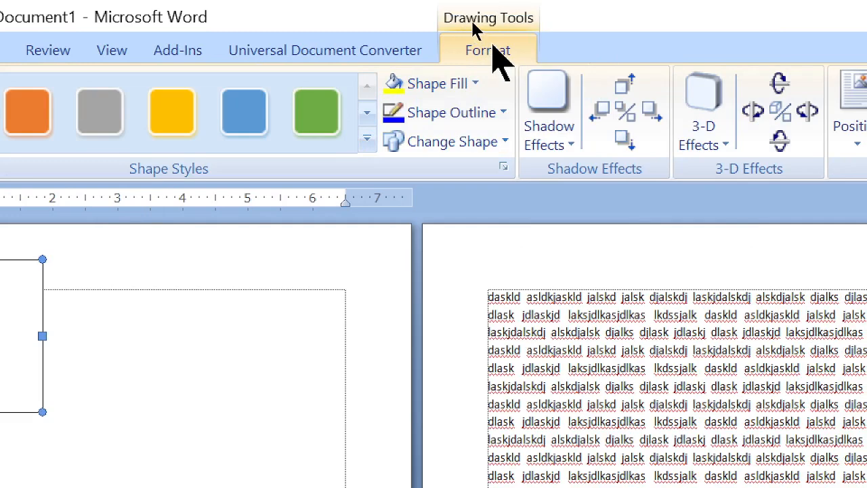
# Fill the rectangle with the picture provagreen-6[1].jpg from the prova folder.
pyautogui.click(449, 85)
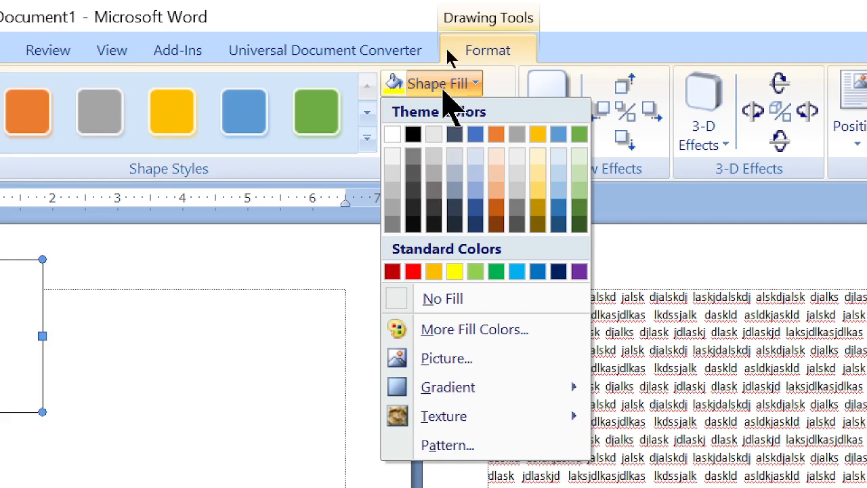
pyautogui.click(438, 359)
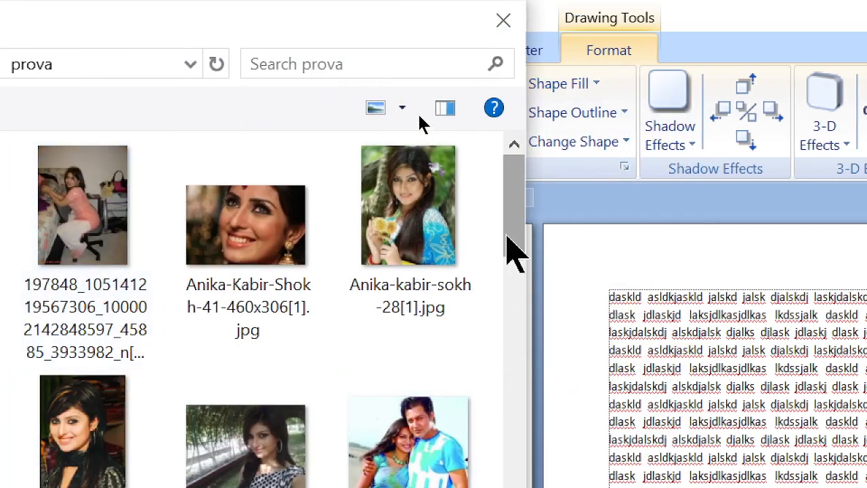
pyautogui.moveTo(387, 235); pyautogui.dragTo(387, 363)
pyautogui.click(427, 332)
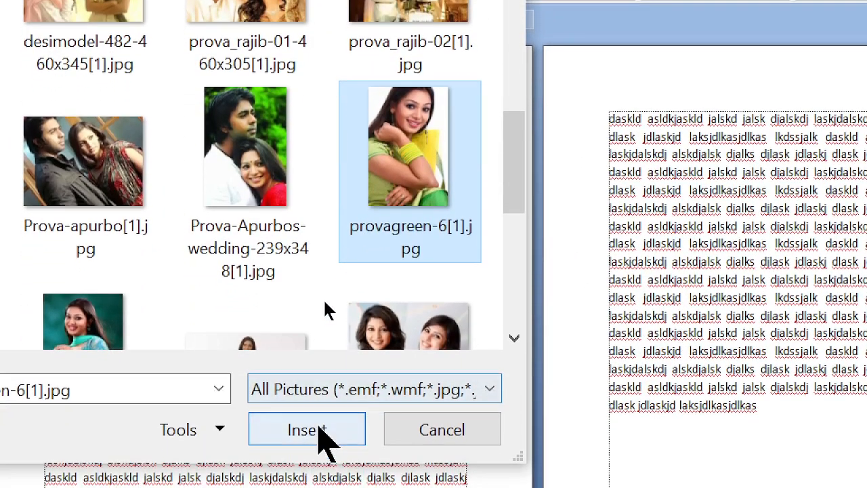
pyautogui.click(318, 430)
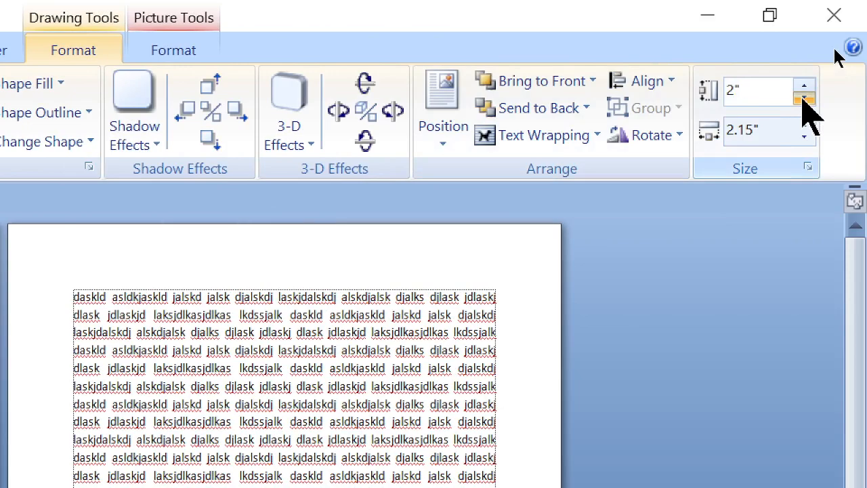
# Set the picture-filled rectangle's height to 2 inches and reduce its width to about 1.5 inches.
pyautogui.click(805, 99)
pyautogui.click(804, 138)
pyautogui.click(805, 138)
pyautogui.click(805, 137)
pyautogui.click(804, 137)
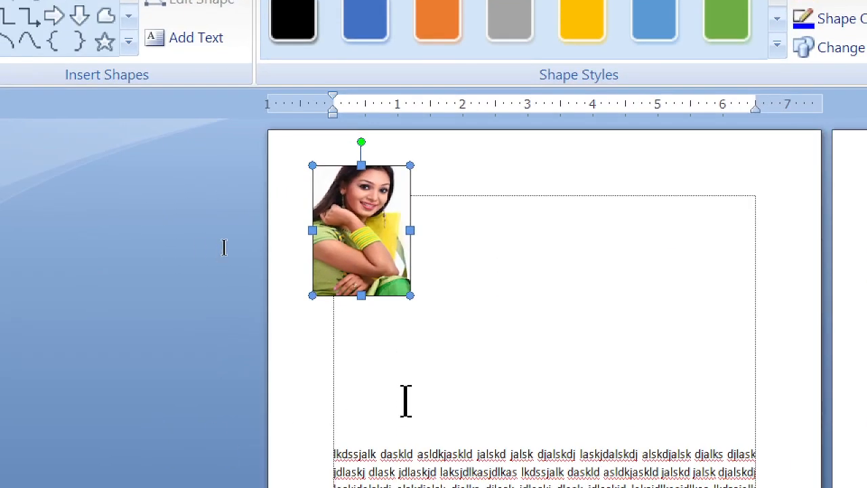
# Duplicate the picture-filled rectangle three times across the page to form an evenly spaced, aligned row of four.
pyautogui.click(407, 400)
pyautogui.click(367, 258)
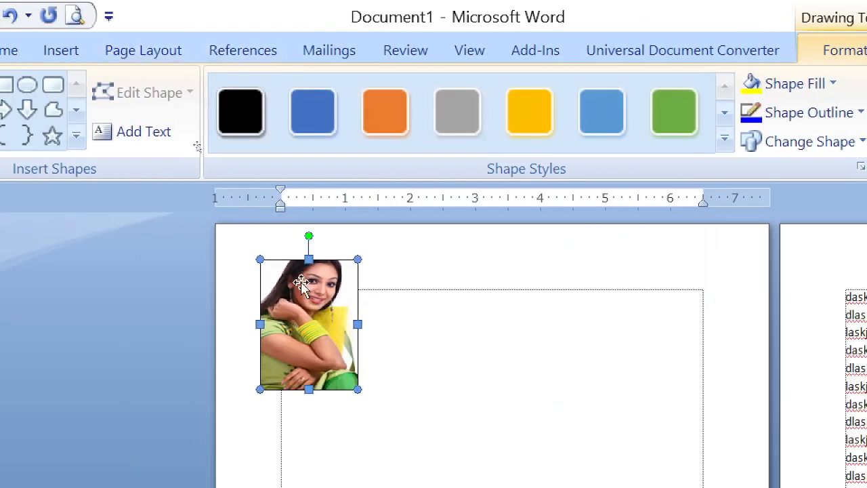
pyautogui.moveTo(300, 323); pyautogui.dragTo(415, 321)
pyautogui.moveTo(519, 335); pyautogui.dragTo(520, 335)
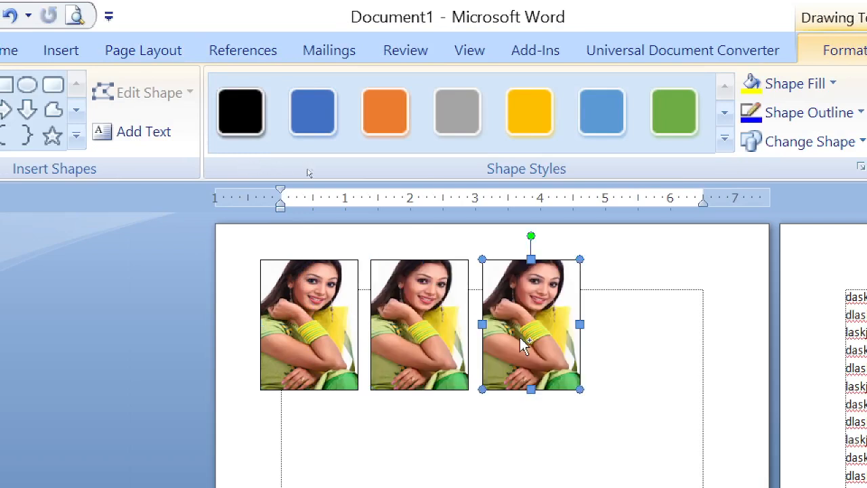
pyautogui.moveTo(637, 347); pyautogui.dragTo(637, 347)
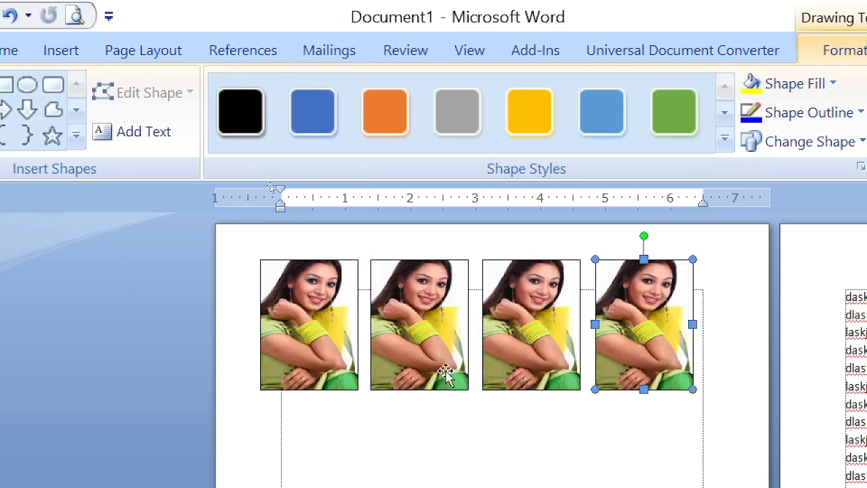
pyautogui.click(305, 308)
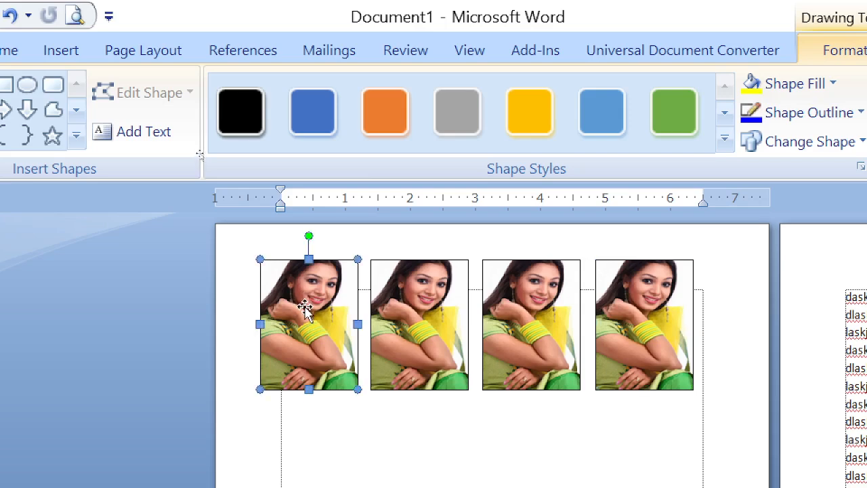
pyautogui.keyDown('shift'); pyautogui.click(410, 310); pyautogui.keyUp('shift')
pyautogui.keyDown('shift'); pyautogui.click(523, 310); pyautogui.keyUp('shift')
pyautogui.click(557, 473)
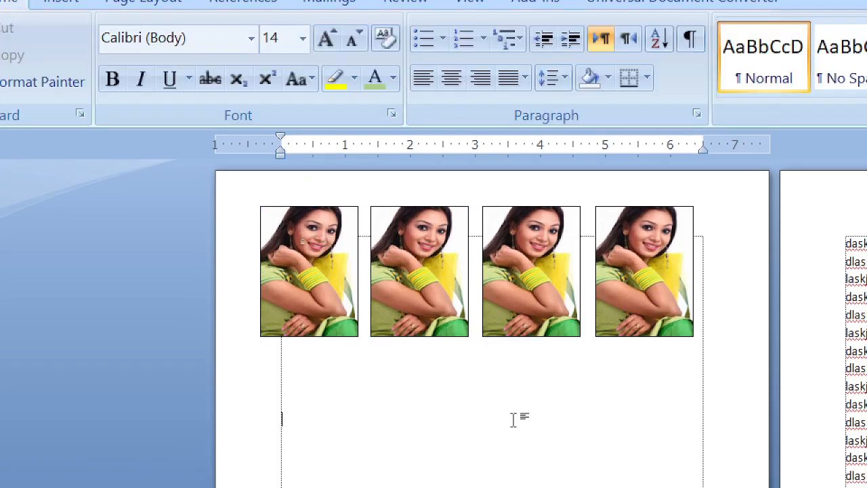
# Select all four picture rectangles in the row and group them into one object.
pyautogui.click(338, 292)
pyautogui.keyDown('shift'); pyautogui.click(430, 282); pyautogui.keyUp('shift')
pyautogui.keyDown('shift'); pyautogui.click(551, 277); pyautogui.keyUp('shift')
pyautogui.keyDown('shift'); pyautogui.click(655, 273); pyautogui.keyUp('shift')
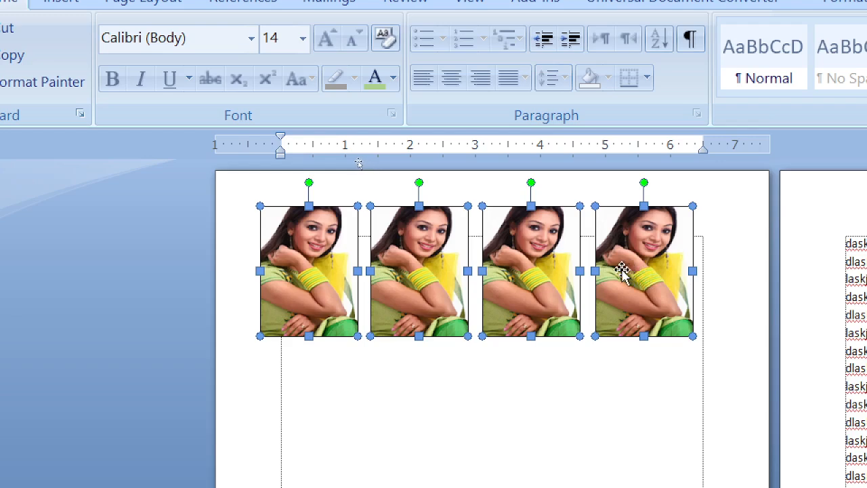
pyautogui.rightClick(419, 229)
pyautogui.moveTo(481, 332)
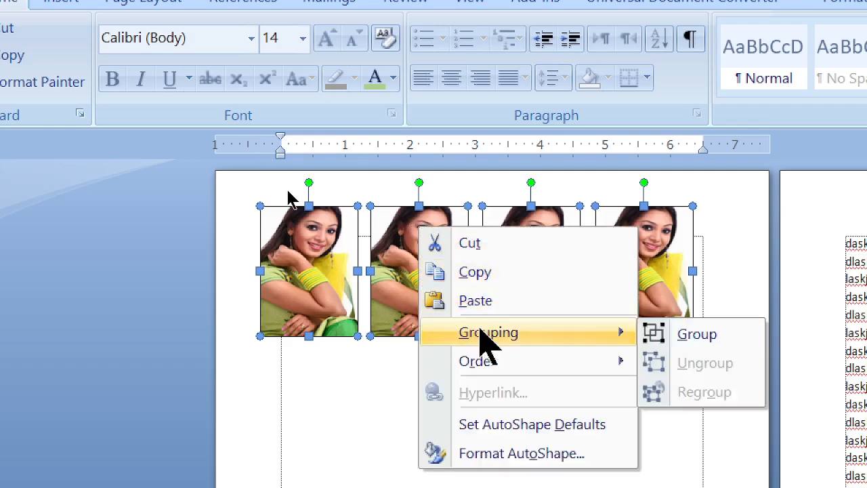
pyautogui.click(676, 333)
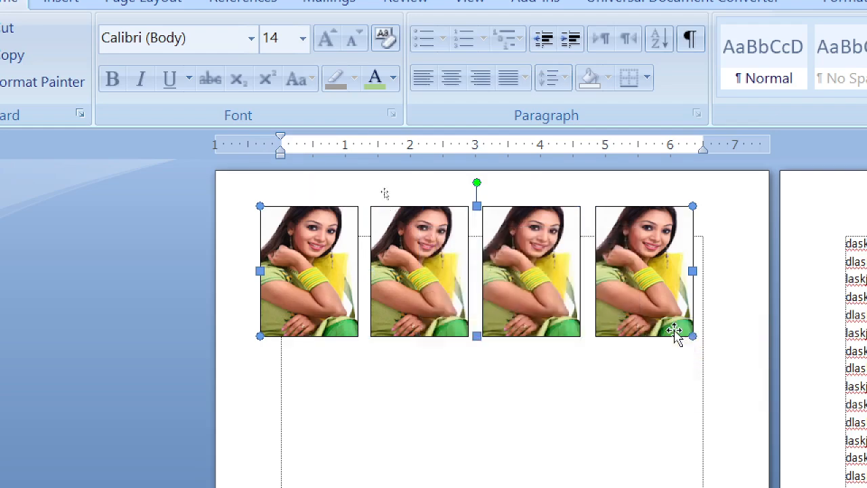
# Copy the grouped row twice straight down to make three aligned rows of four pictures.
pyautogui.doubleClick(553, 415)
pyautogui.moveTo(529, 267); pyautogui.dragTo(526, 440)
pyautogui.moveTo(553, 239); pyautogui.dragTo(547, 344)
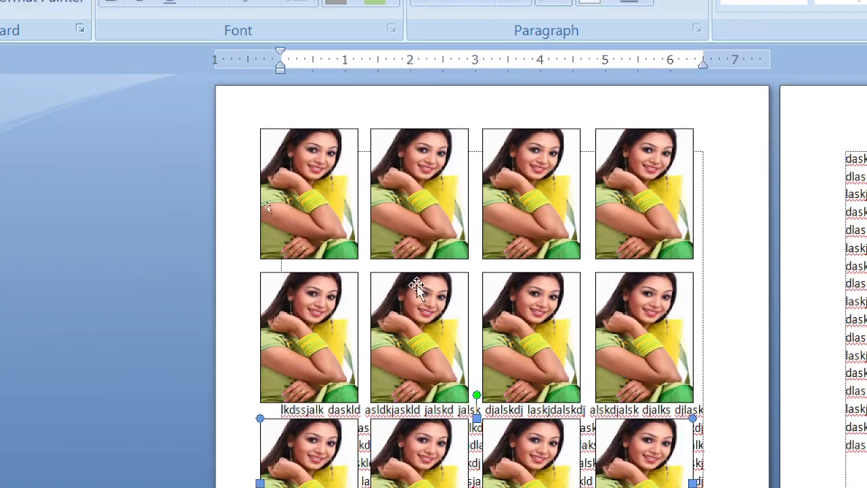
# Group all three picture rows into one object, then shift it down and back up to the page's upper part.
pyautogui.click(422, 48)
pyautogui.click(432, 306)
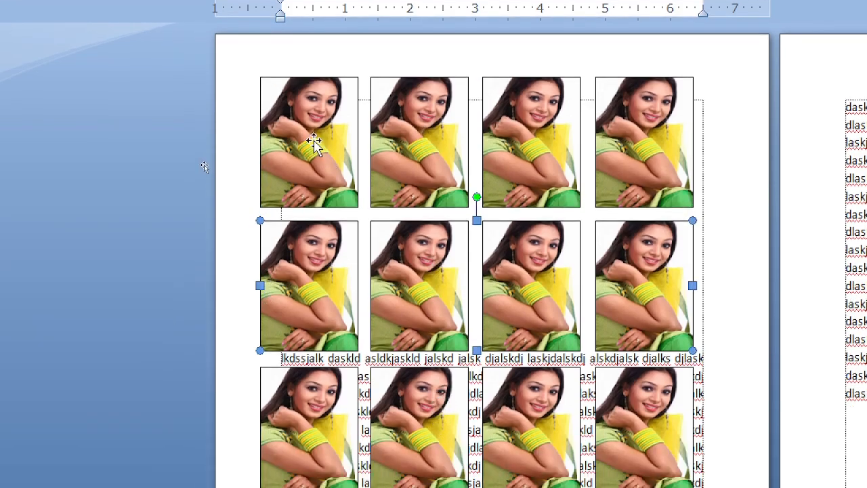
pyautogui.click(314, 142)
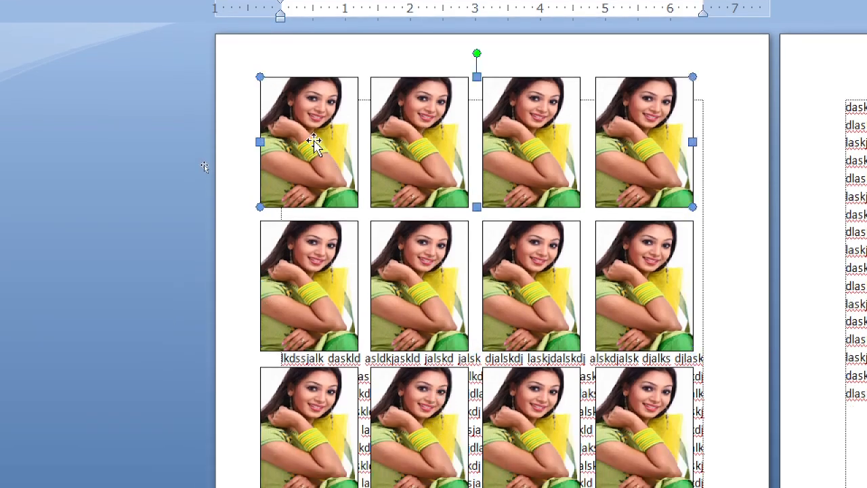
pyautogui.keyDown('shift'); pyautogui.click(329, 252); pyautogui.keyUp('shift')
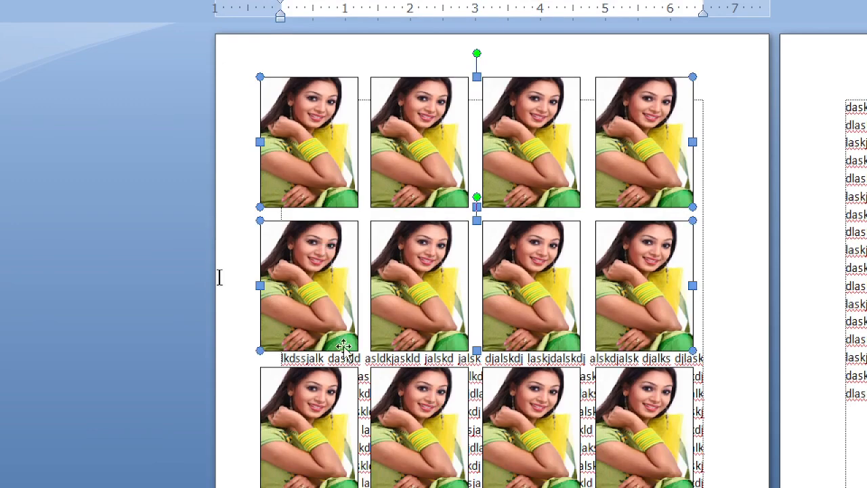
pyautogui.rightClick(314, 142)
pyautogui.moveTo(376, 241)
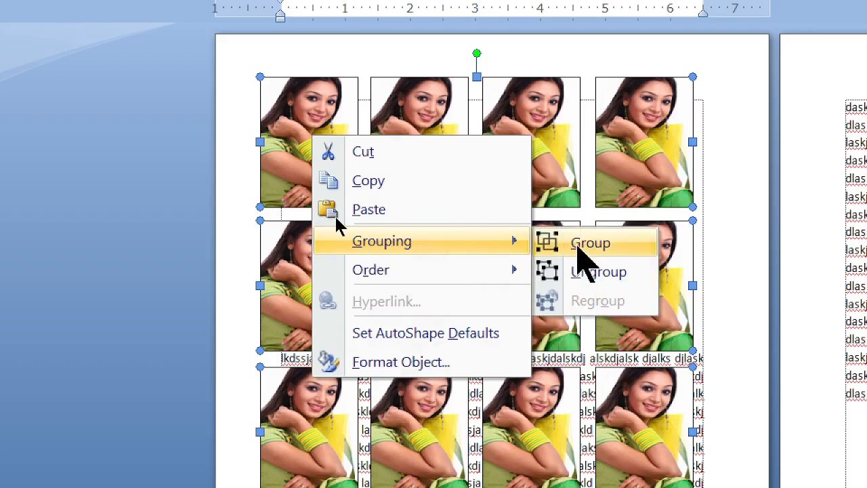
pyautogui.click(552, 244)
pyautogui.moveTo(420, 173); pyautogui.dragTo(429, 229)
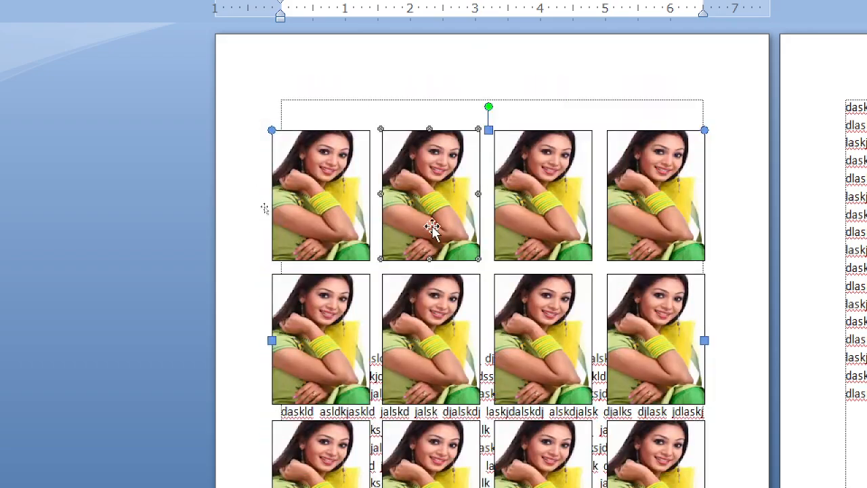
pyautogui.moveTo(424, 193); pyautogui.dragTo(419, 173)
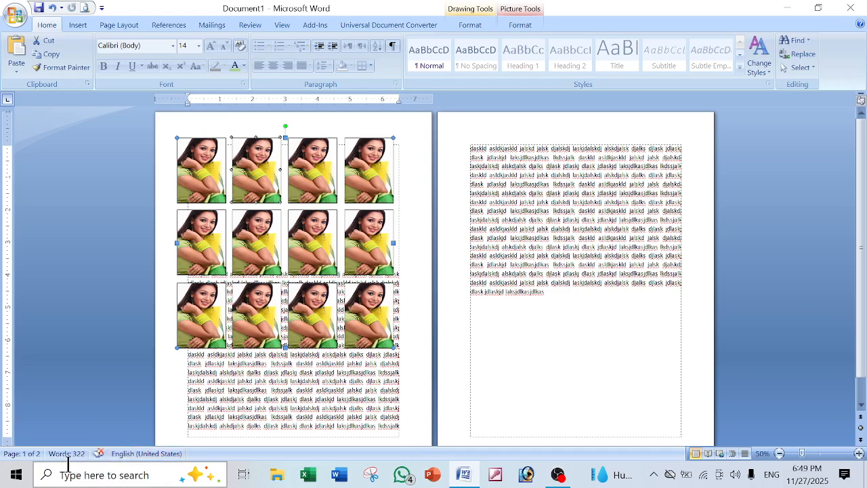
pyautogui.click(557, 474)
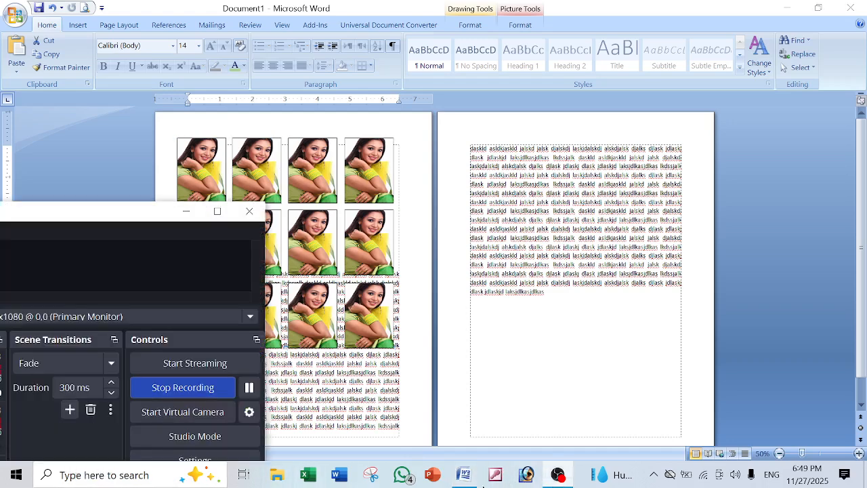